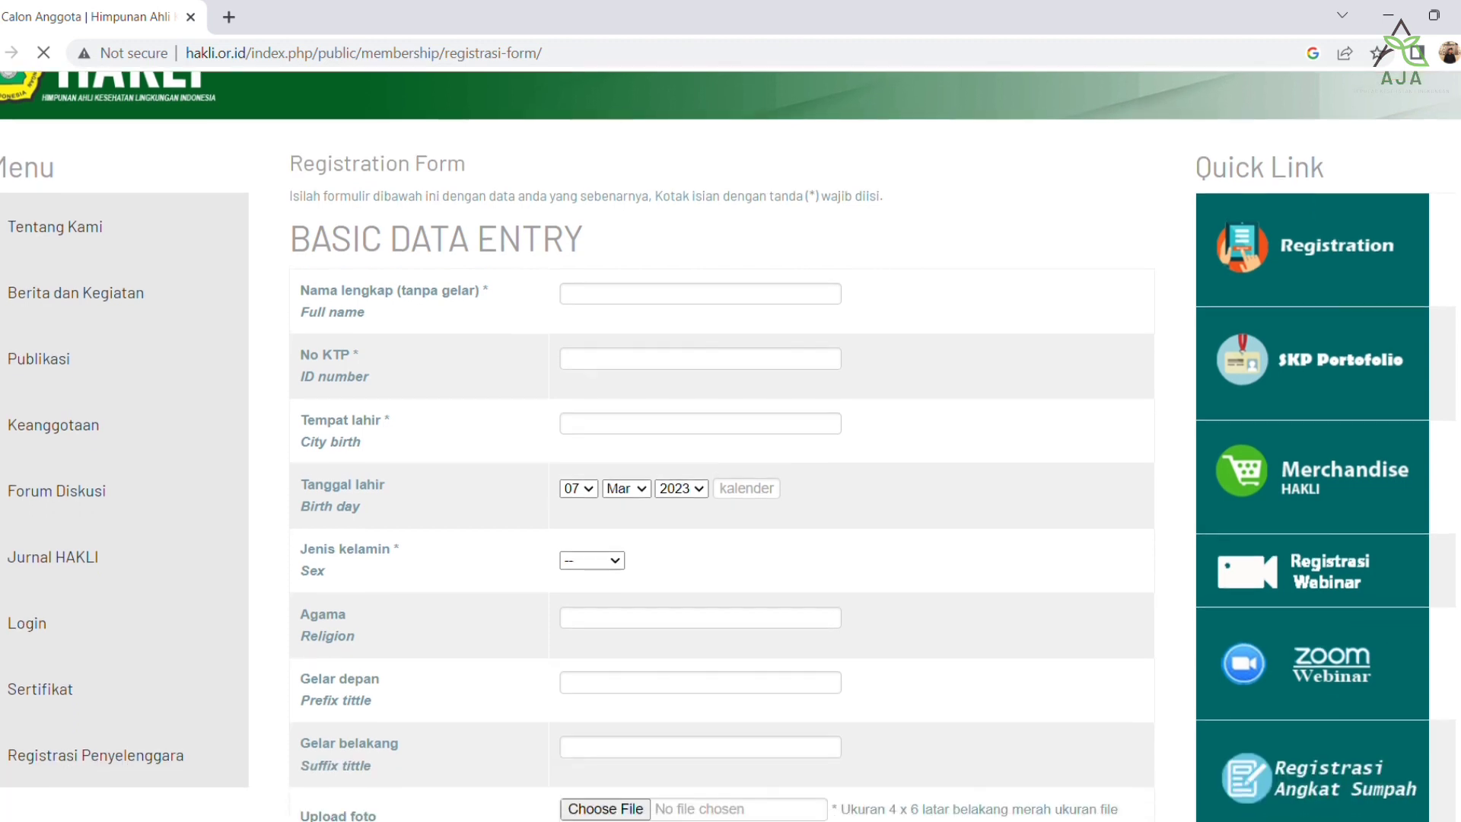
{"action": "scroll", "coordinate": [730, 446], "scroll_direction": "down", "scroll_amount": 3}
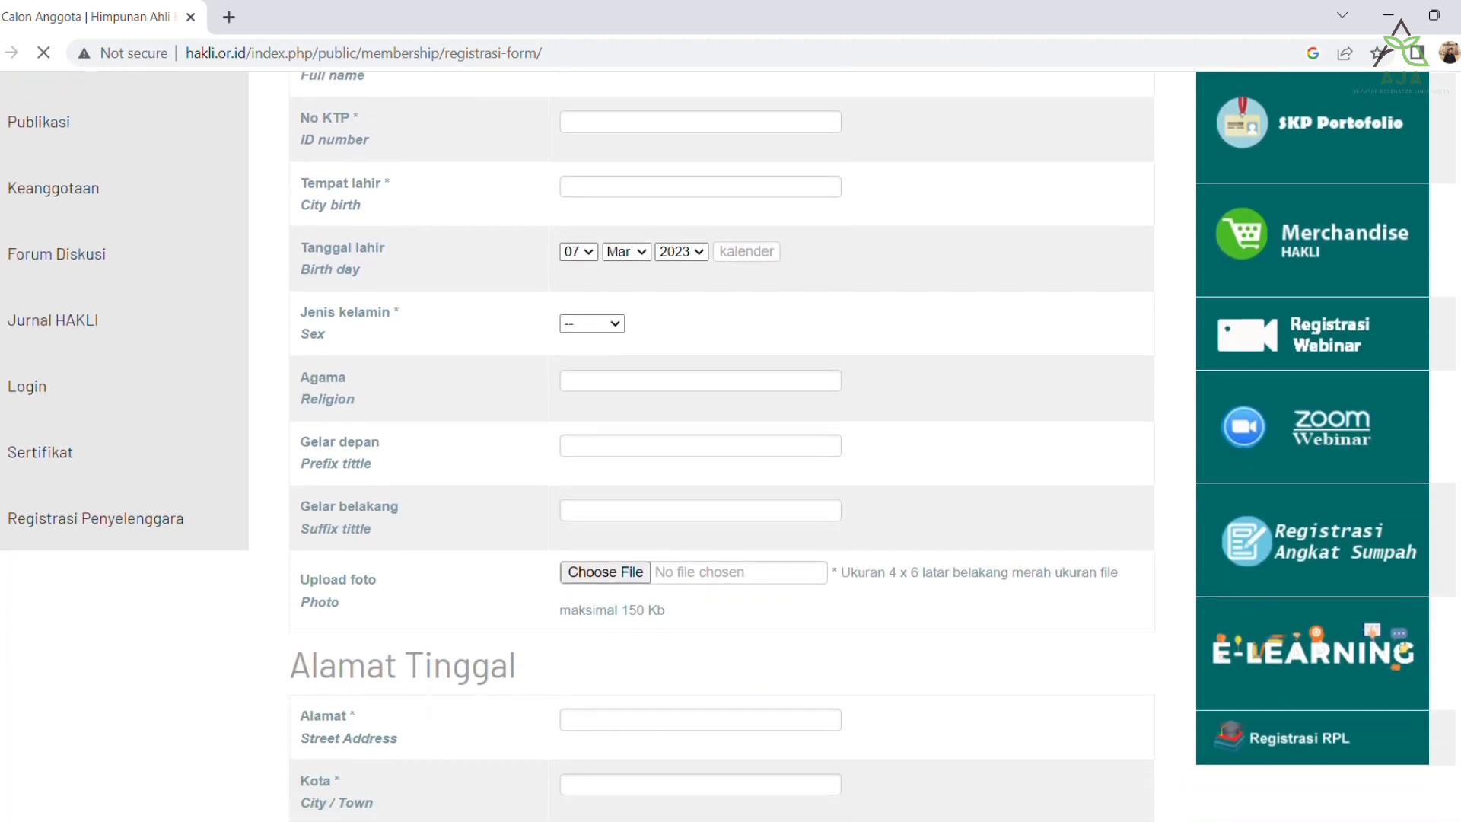
{"action": "scroll", "coordinate": [730, 446], "scroll_direction": "down", "scroll_amount": 3}
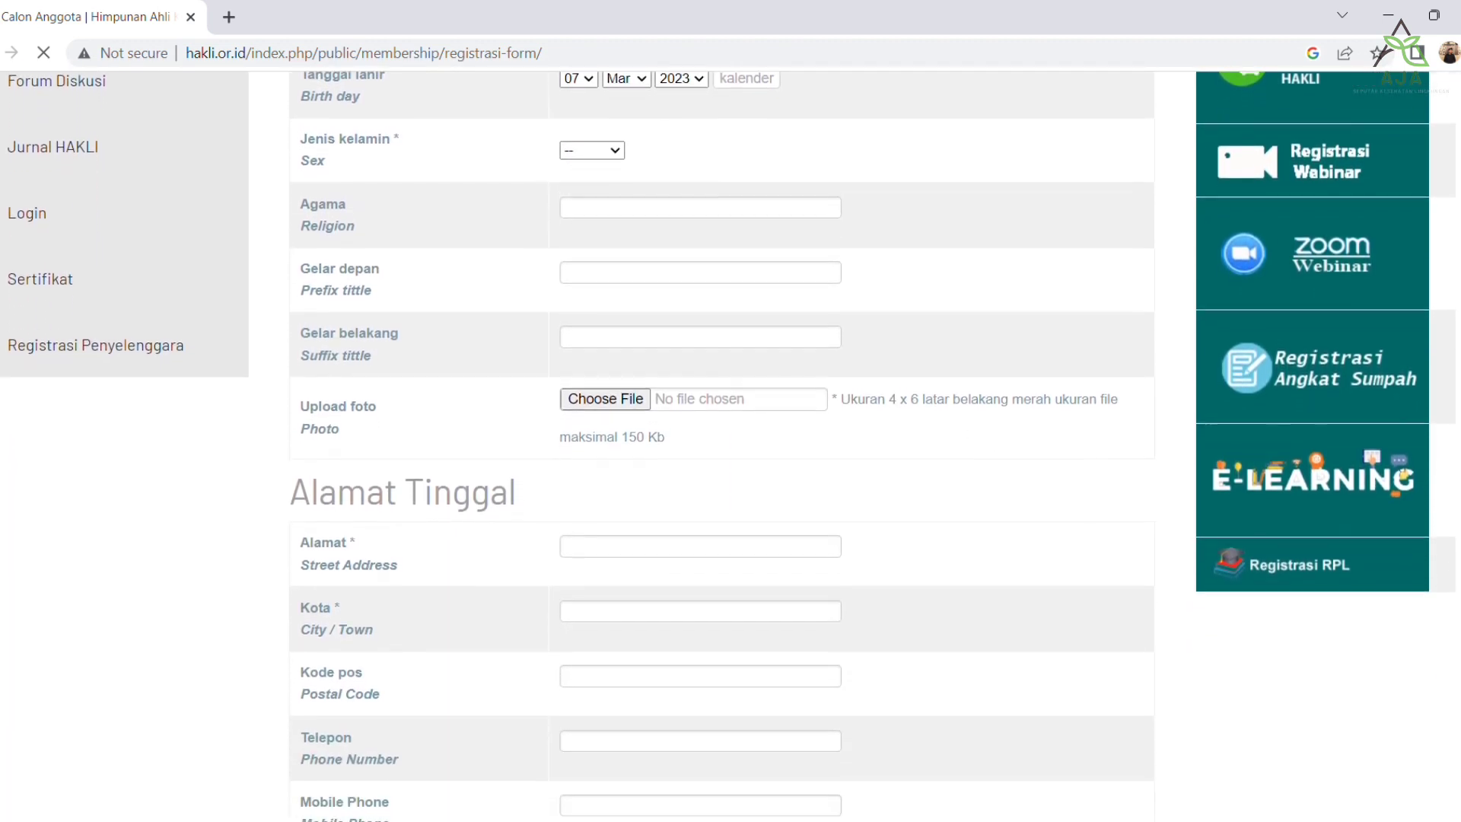
{"action": "scroll", "coordinate": [730, 446], "scroll_direction": "down", "scroll_amount": 3}
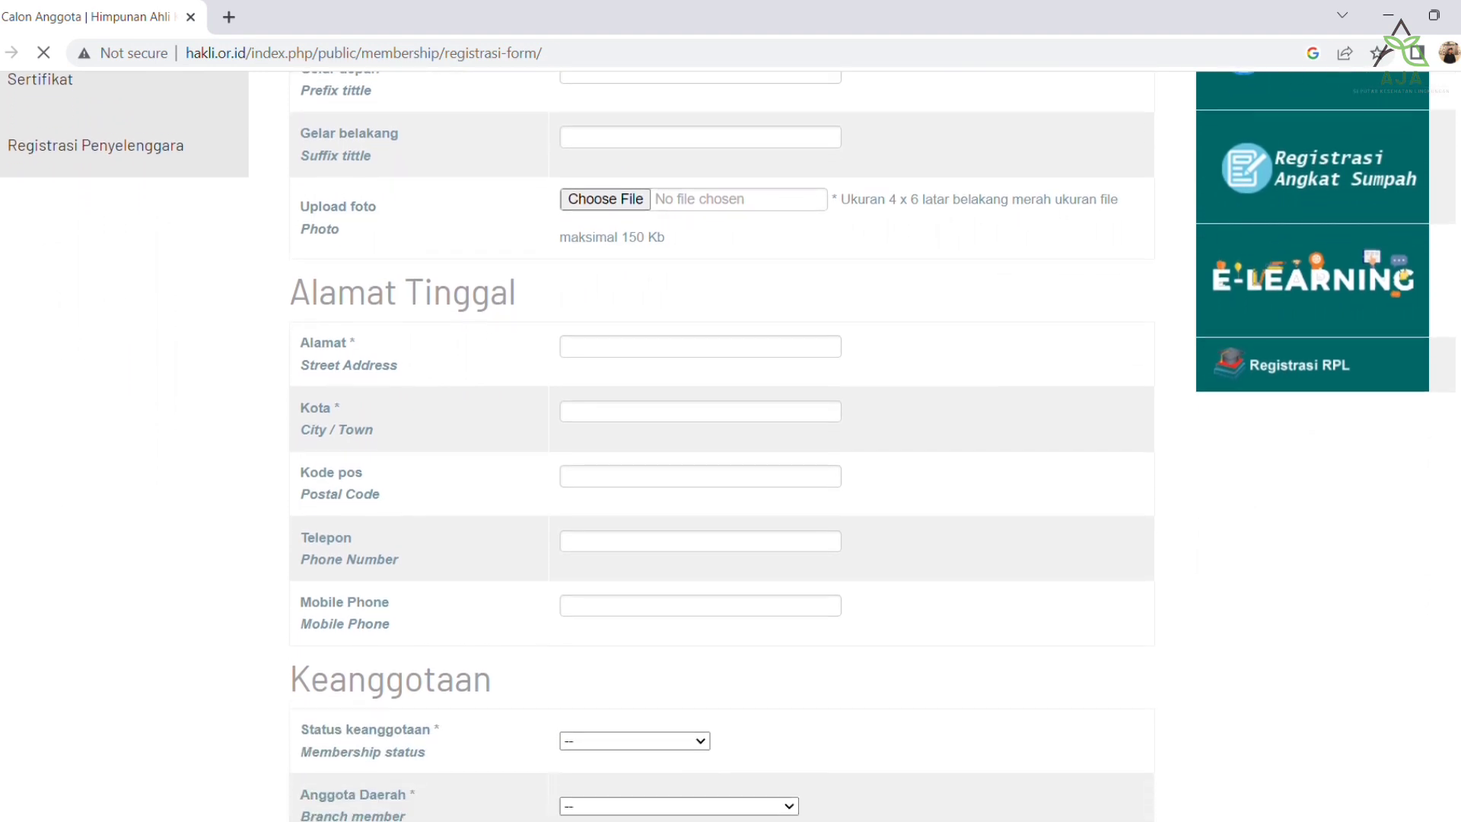
{"action": "scroll", "coordinate": [730, 446], "scroll_direction": "down", "scroll_amount": 4}
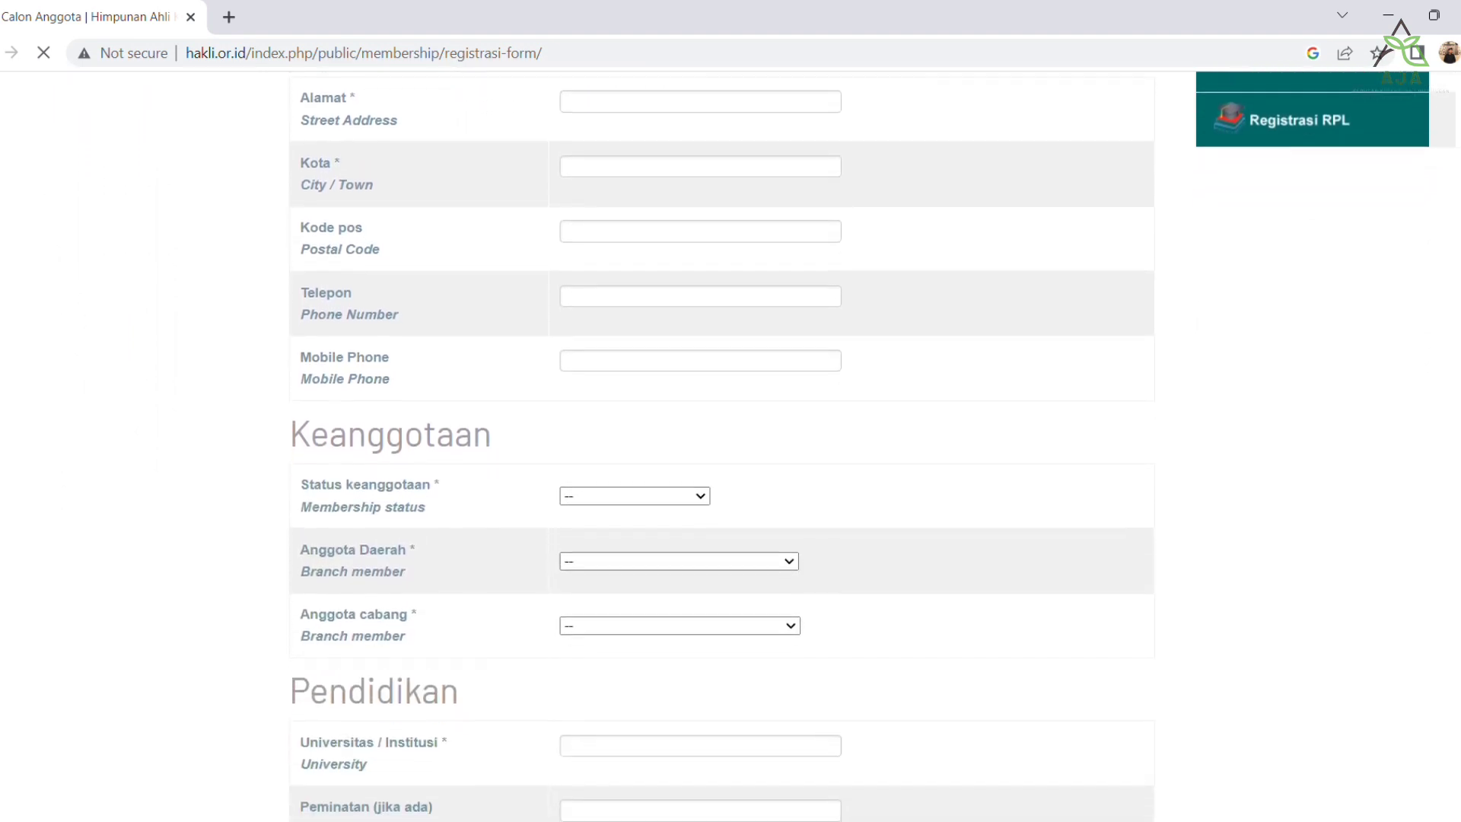
{"action": "scroll", "coordinate": [730, 446], "scroll_direction": "down", "scroll_amount": 3}
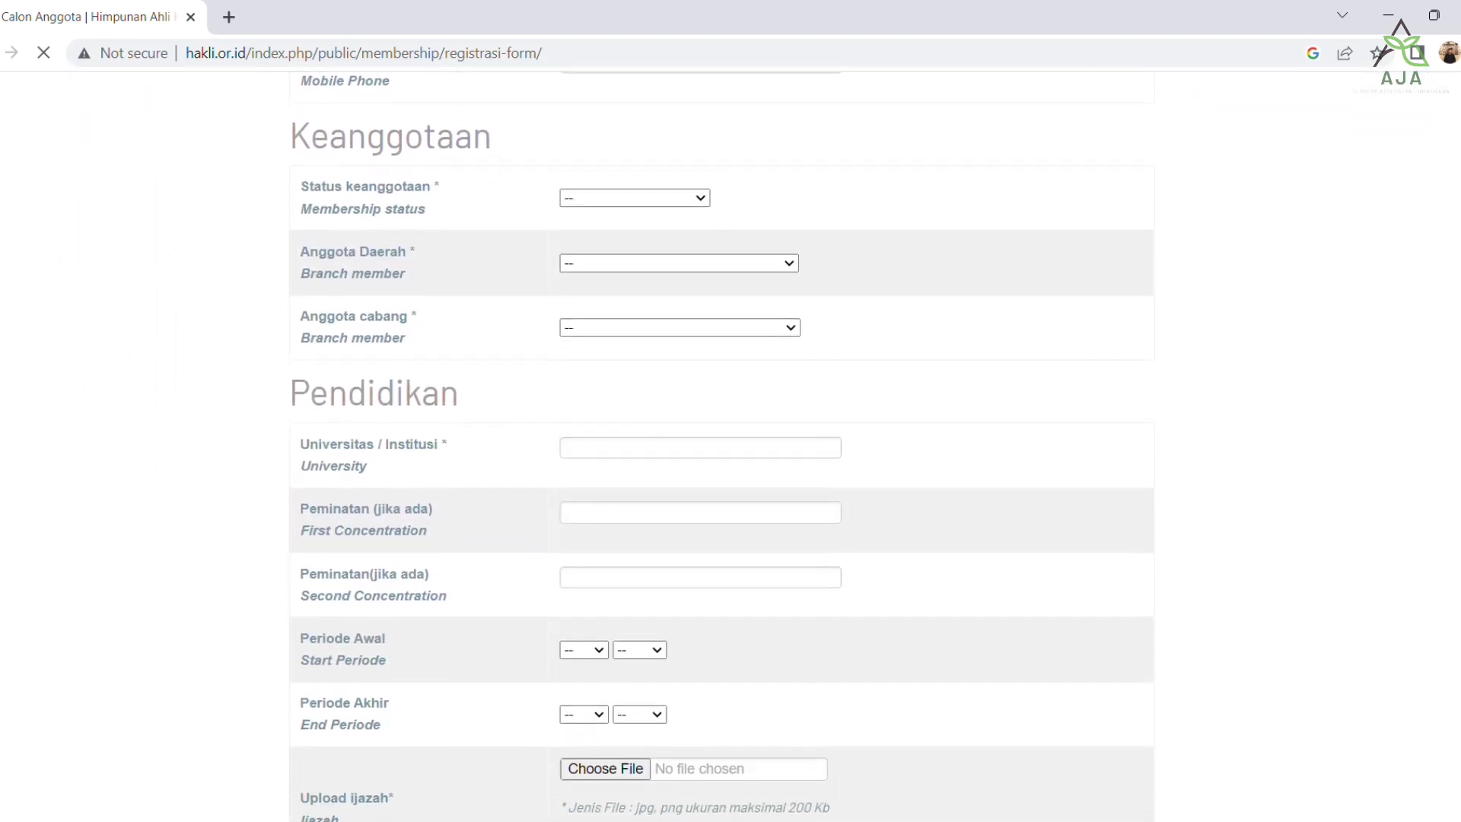
{"action": "scroll", "coordinate": [730, 445], "scroll_direction": "down", "scroll_amount": 4}
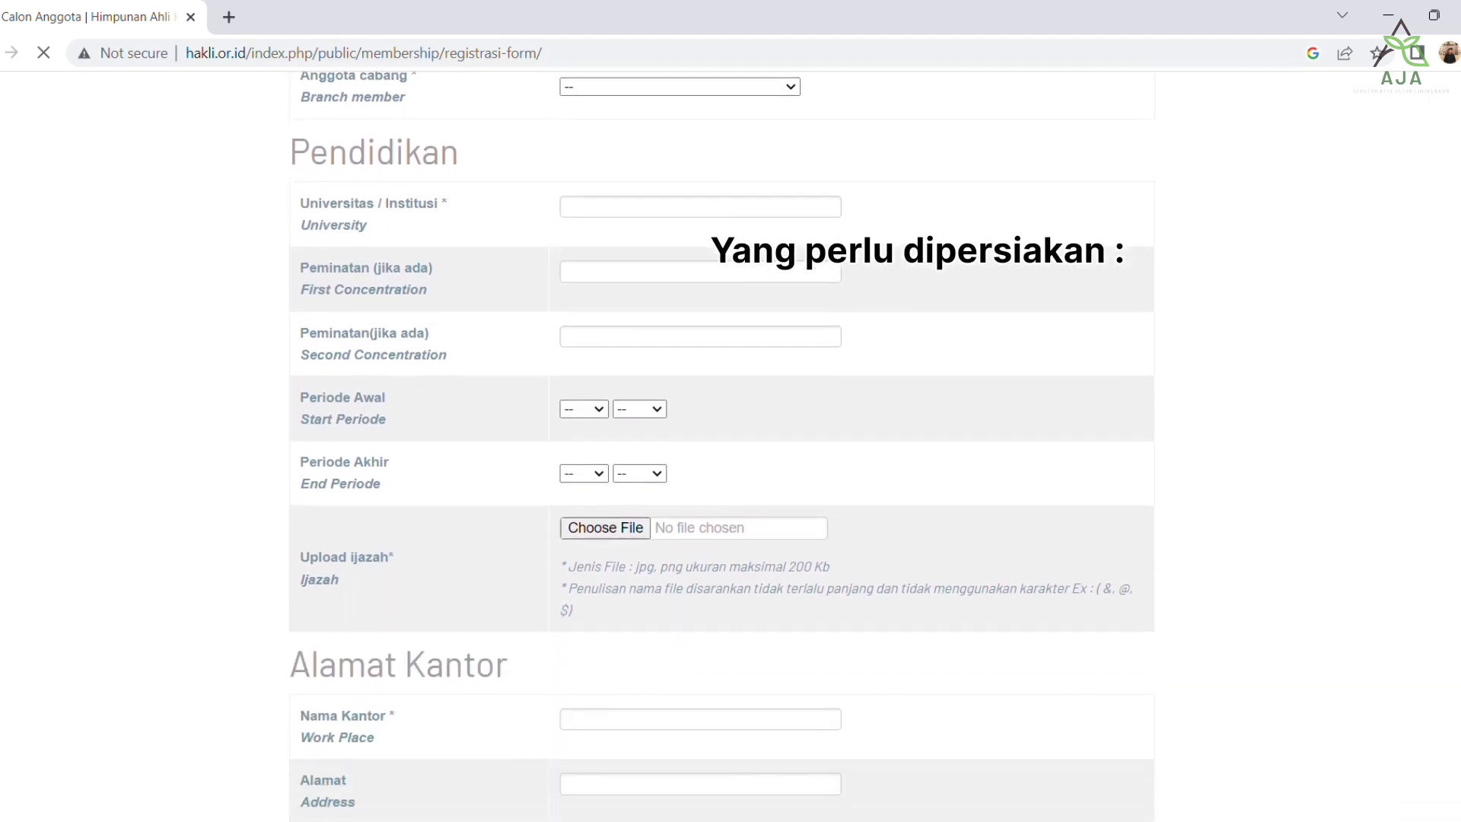
{"action": "scroll", "coordinate": [730, 446], "scroll_direction": "down", "scroll_amount": 3}
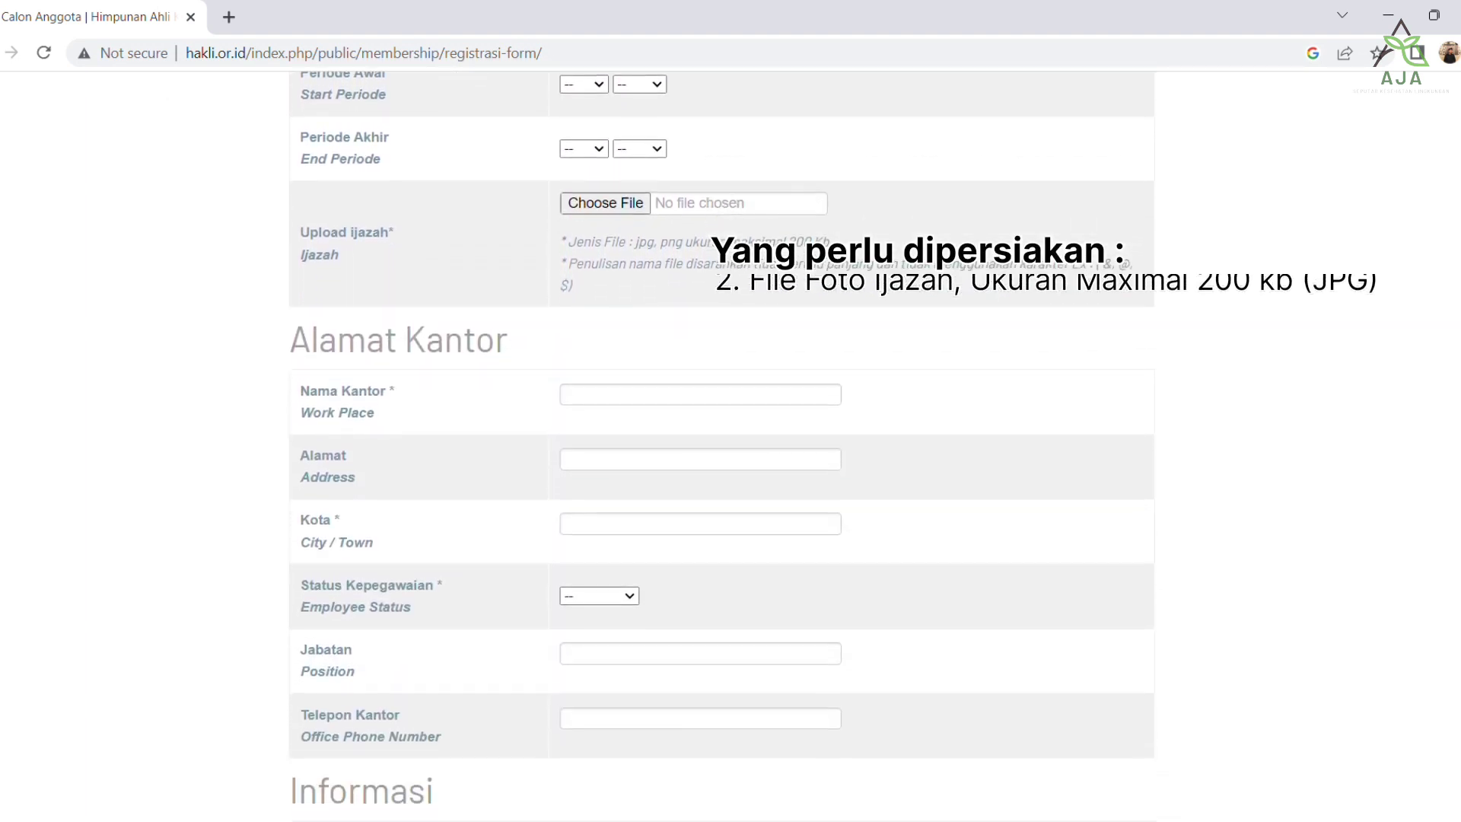
{"action": "scroll", "coordinate": [730, 445], "scroll_direction": "down", "scroll_amount": 2}
{"action": "scroll", "coordinate": [730, 446], "scroll_direction": "down", "scroll_amount": 2}
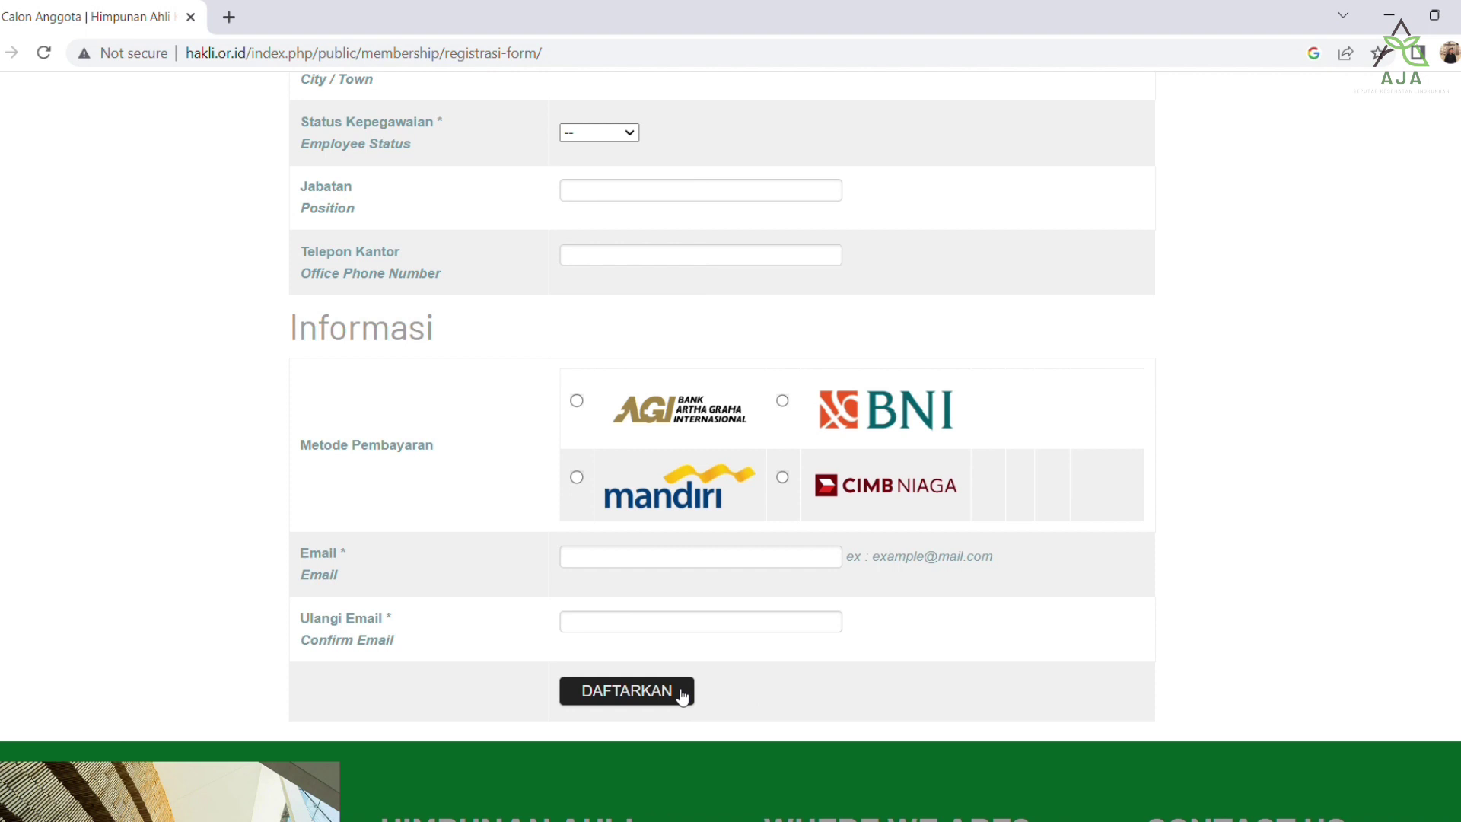
{"action": "left_click", "coordinate": [682, 694]}
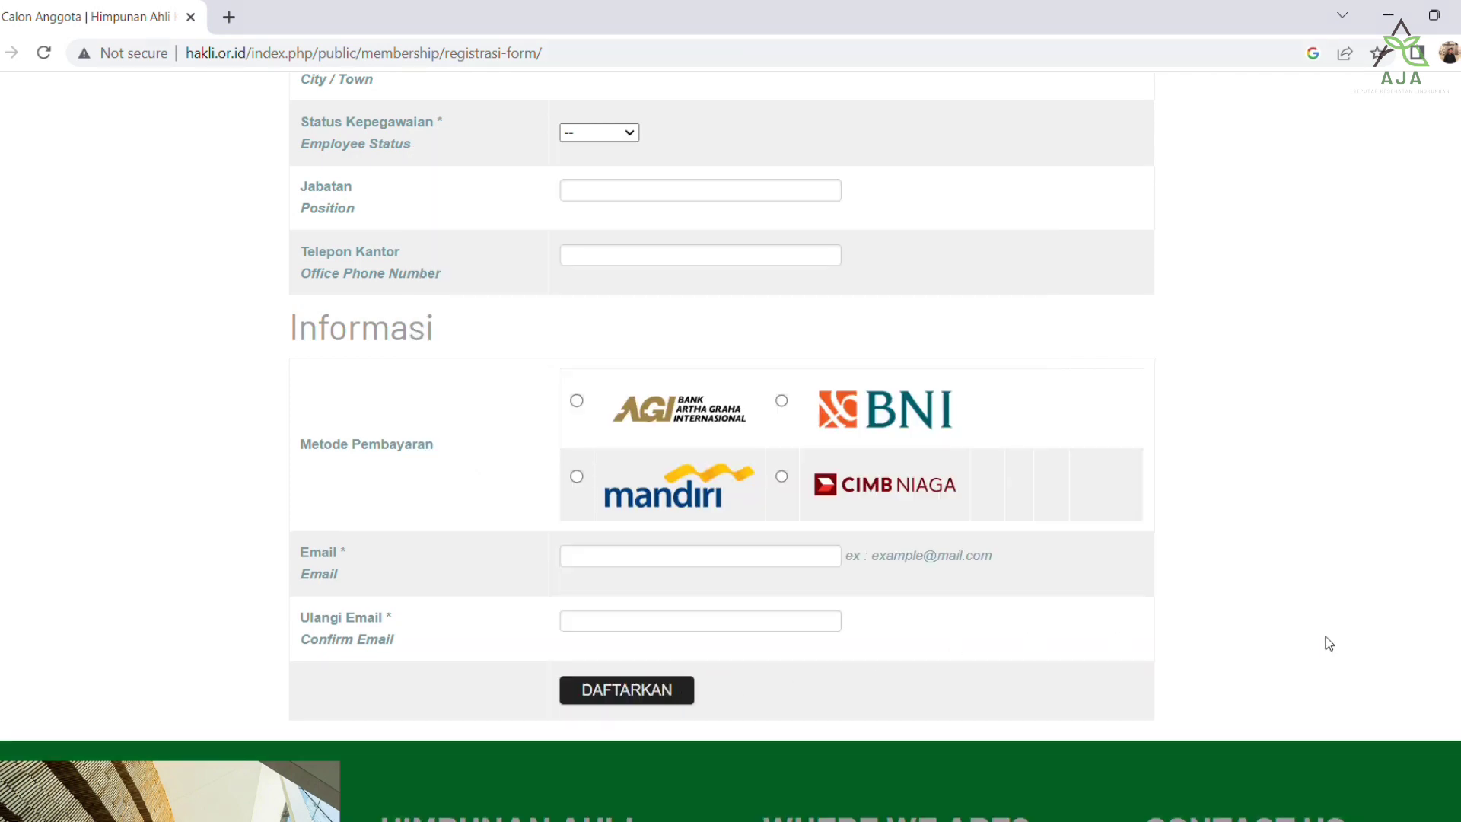
{"action": "scroll", "coordinate": [730, 446], "scroll_direction": "up", "scroll_amount": 20}
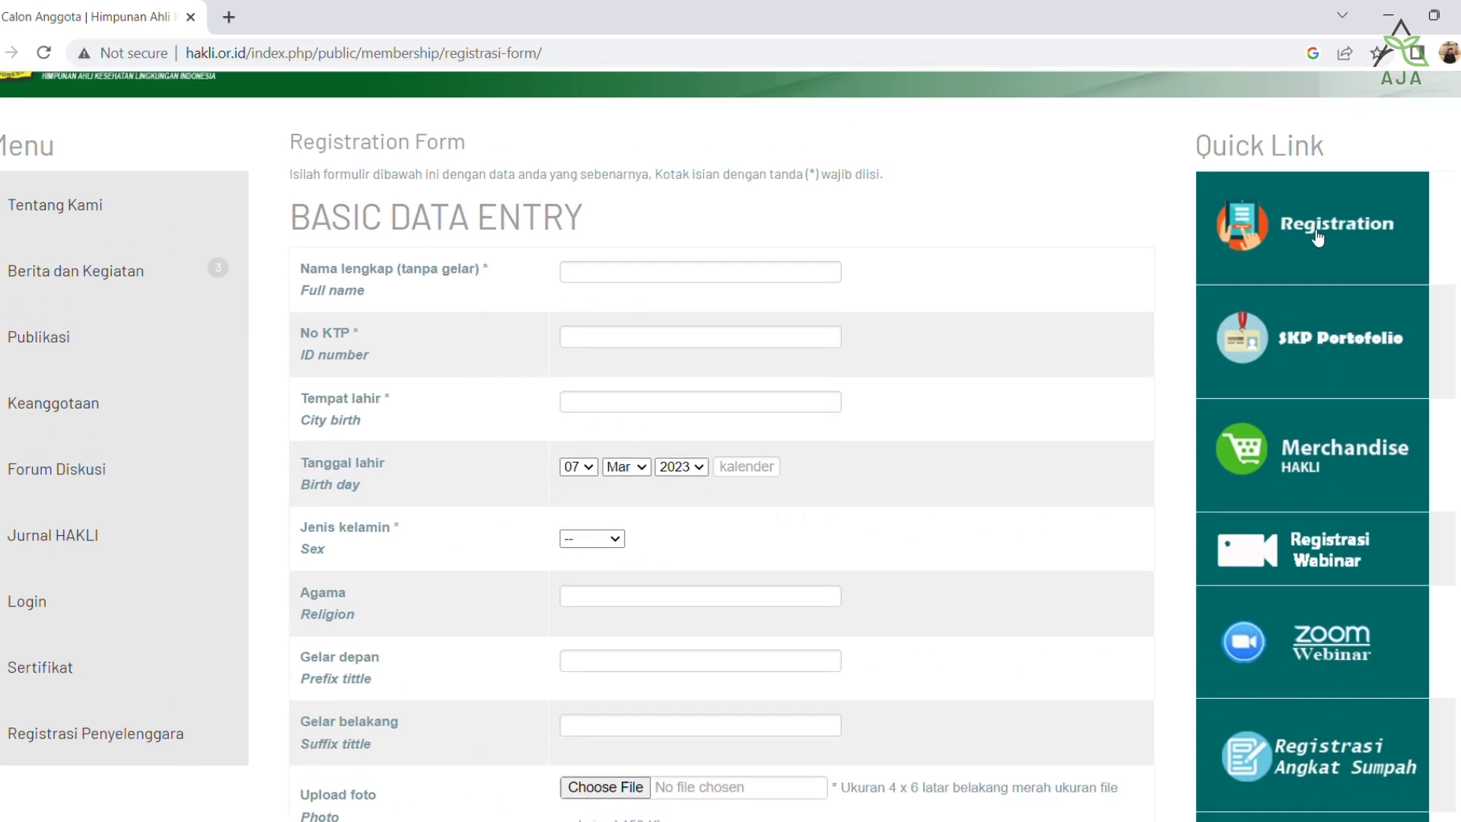
- Go from the Registration quick link's login box to the Virtual Account Request dialog
{"action": "left_click", "coordinate": [1281, 344]}
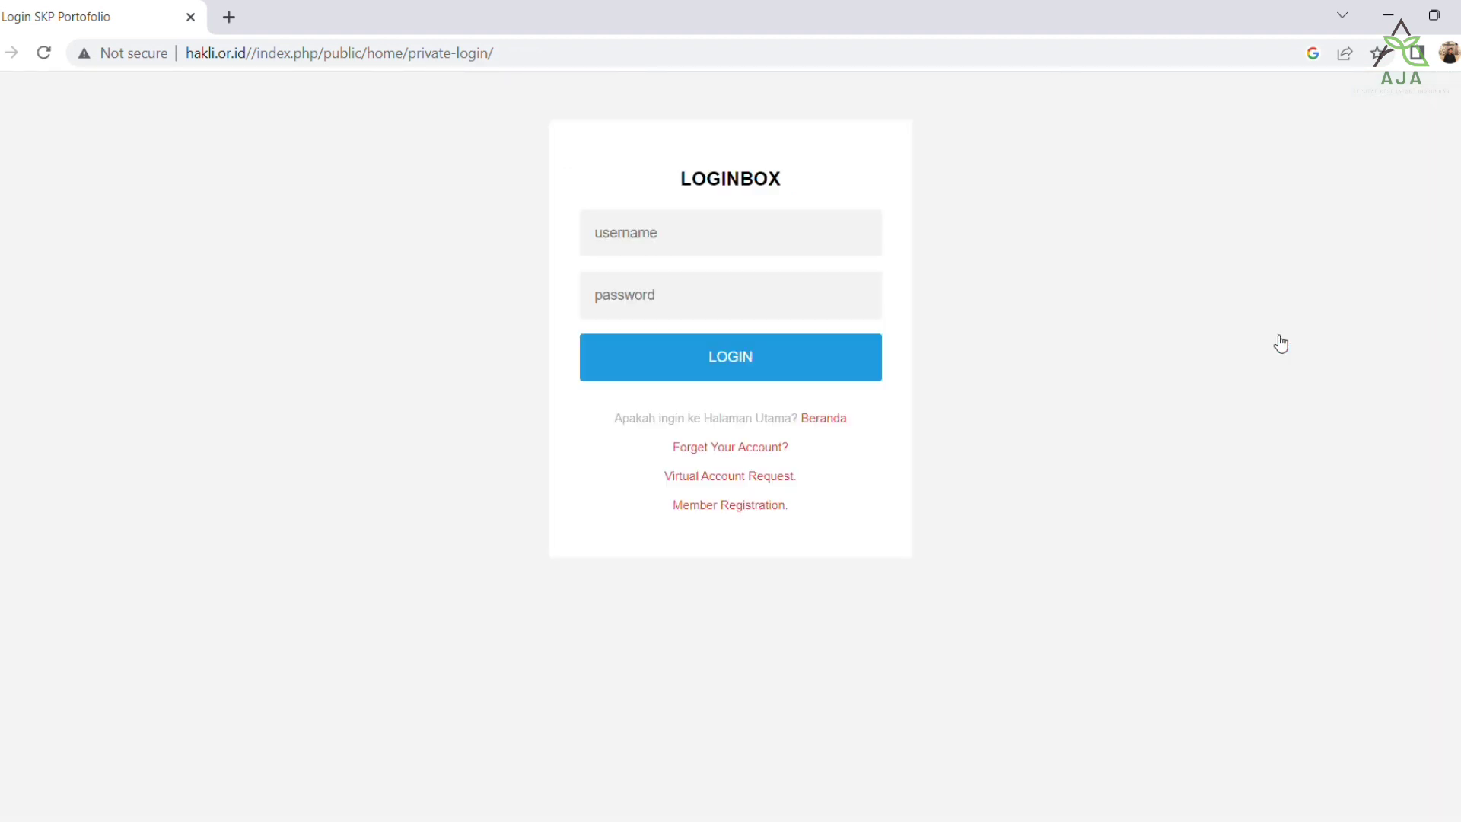
{"action": "left_click", "coordinate": [708, 478]}
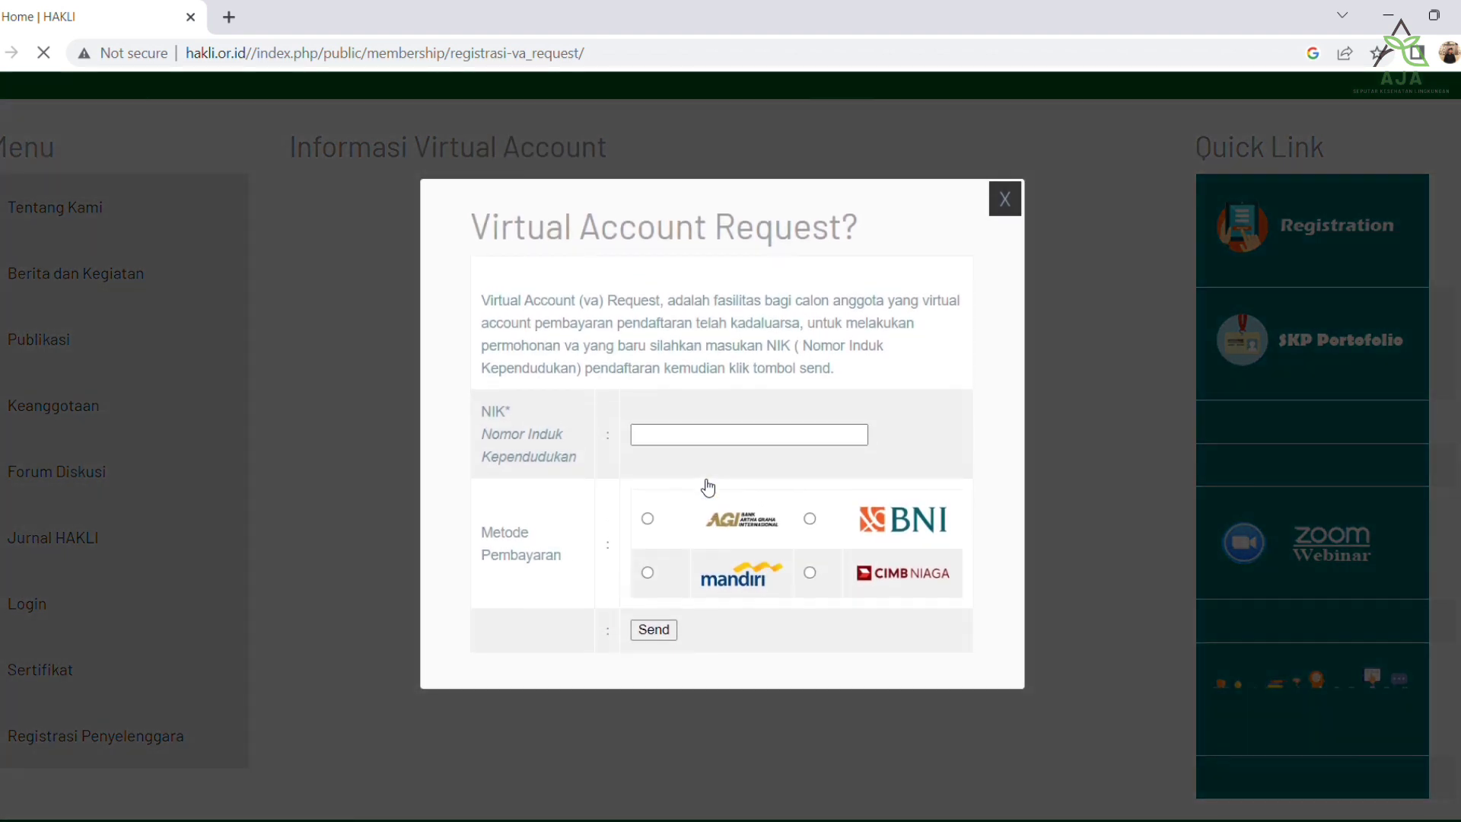
- Enter the NIK, choose Mandiri as the payment bank, and send the request
{"action": "left_click", "coordinate": [679, 442]}
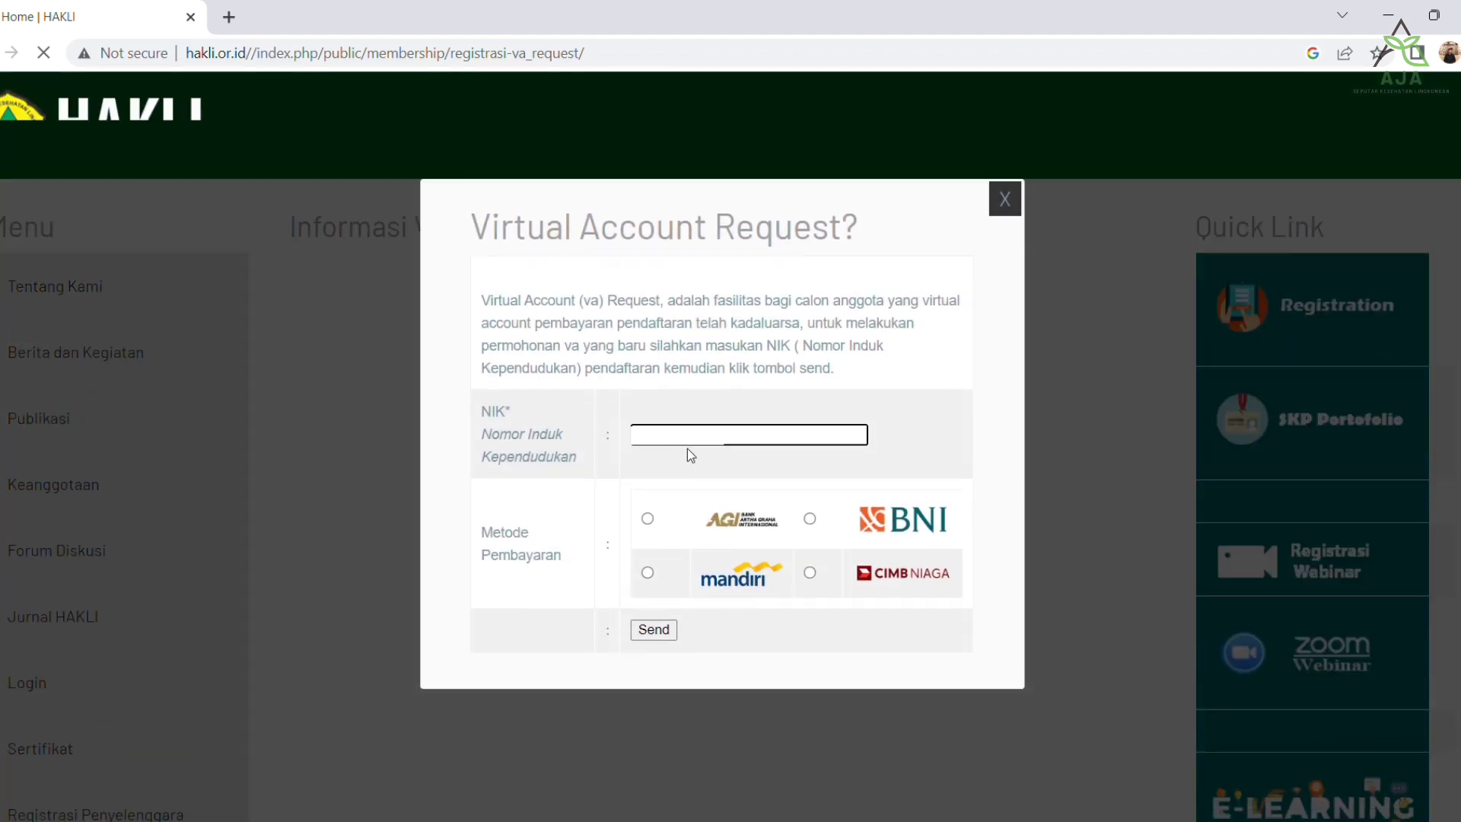
{"action": "type", "text": "0002"}
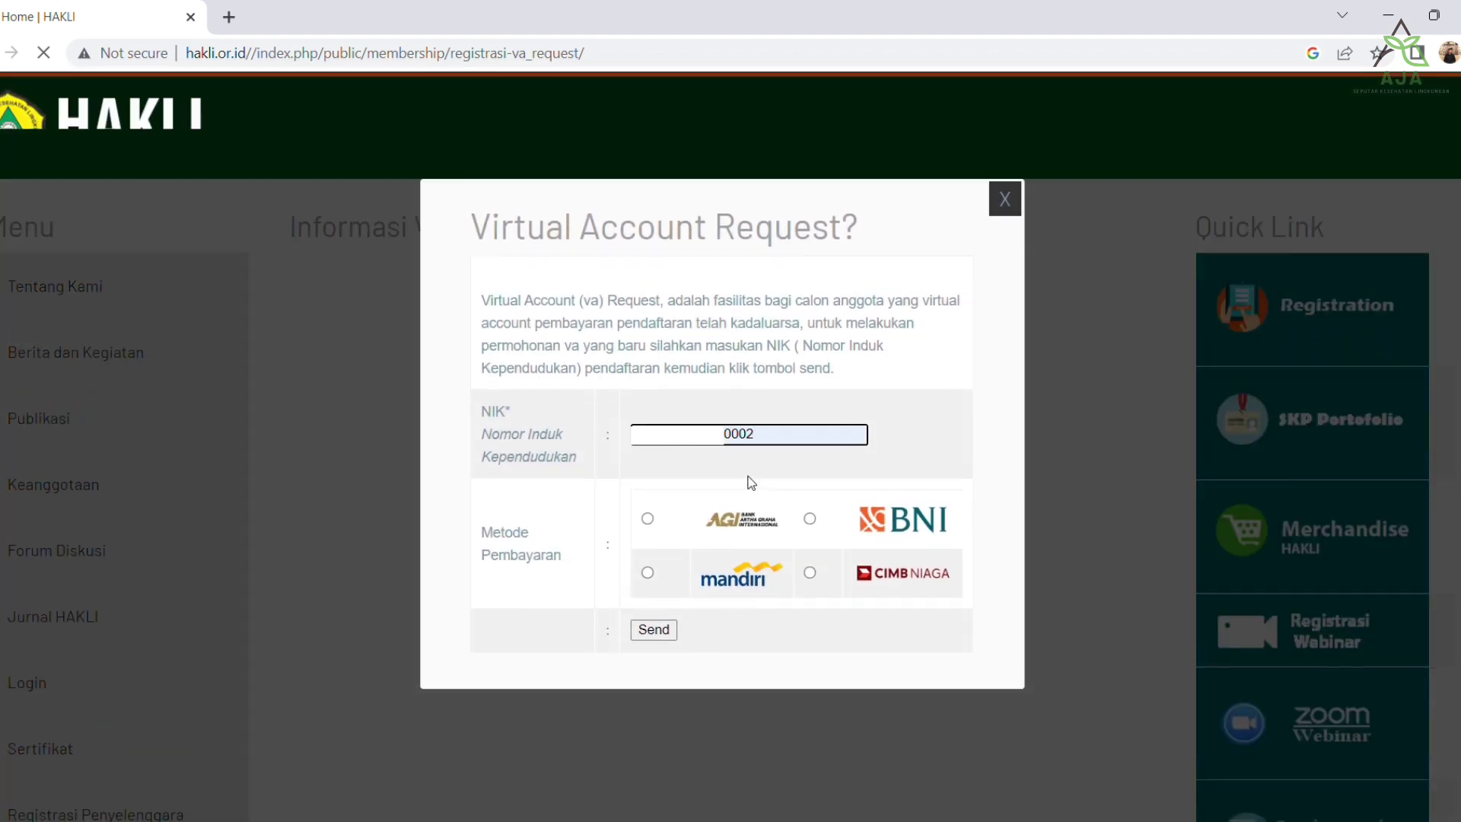
{"action": "left_click", "coordinate": [648, 575]}
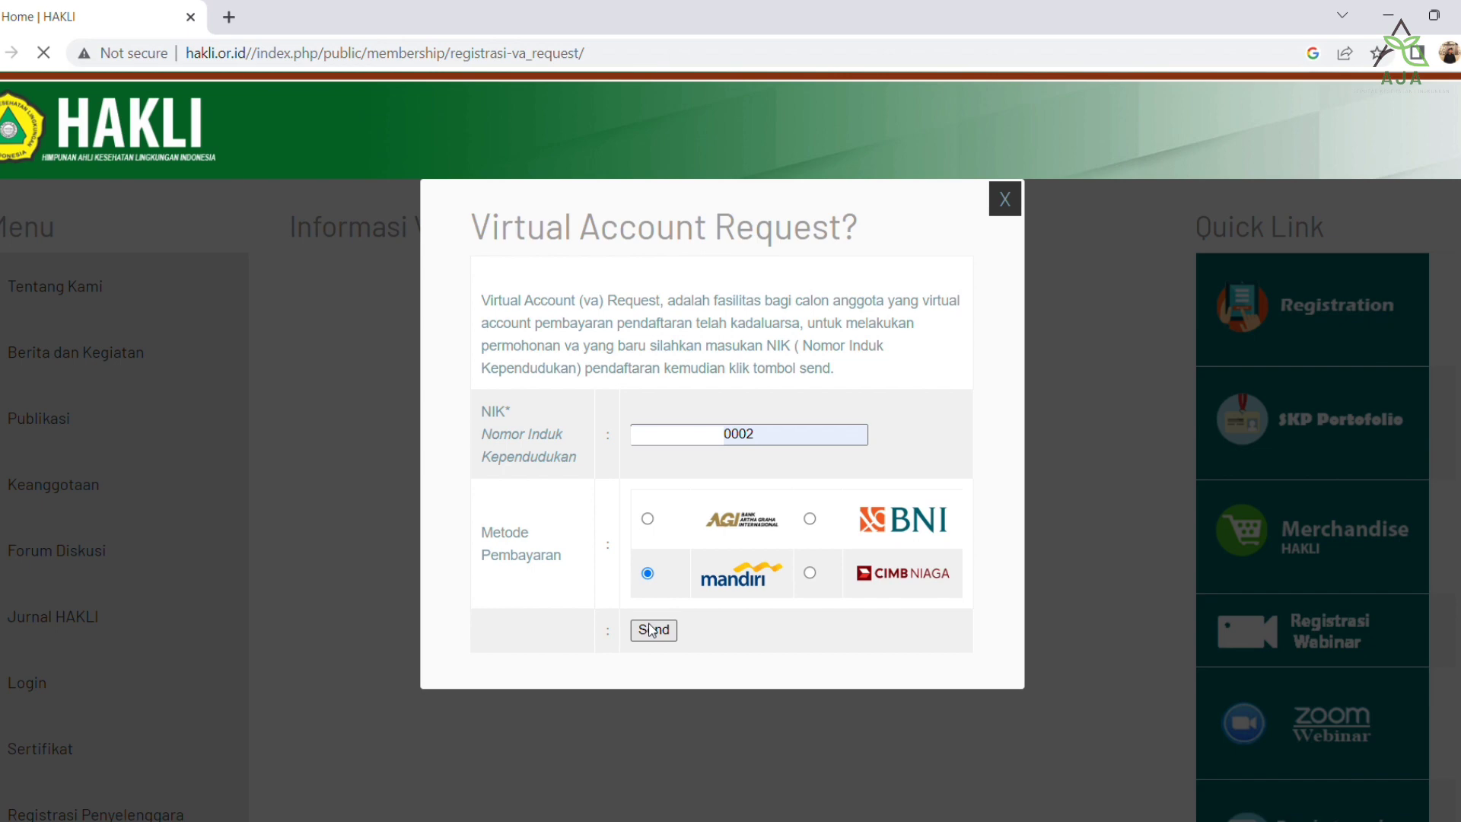
{"action": "left_click", "coordinate": [652, 630]}
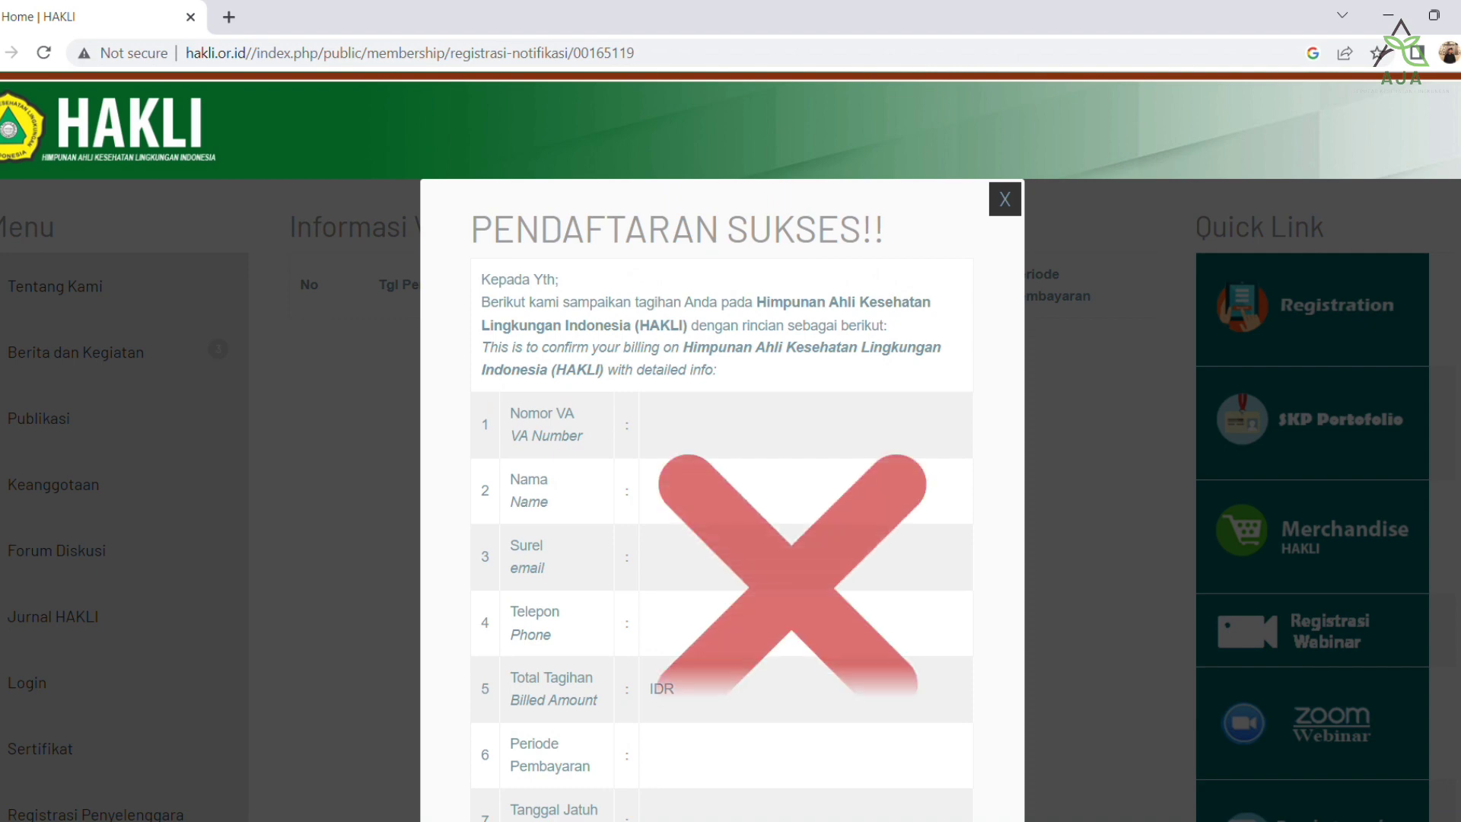
- Review the PENDAFTARAN SUKSES billing notice page, selecting all its content
{"action": "scroll", "coordinate": [652, 630], "scroll_direction": "down", "scroll_amount": 4}
{"action": "scroll", "coordinate": [1449, 555], "scroll_direction": "down", "scroll_amount": 4}
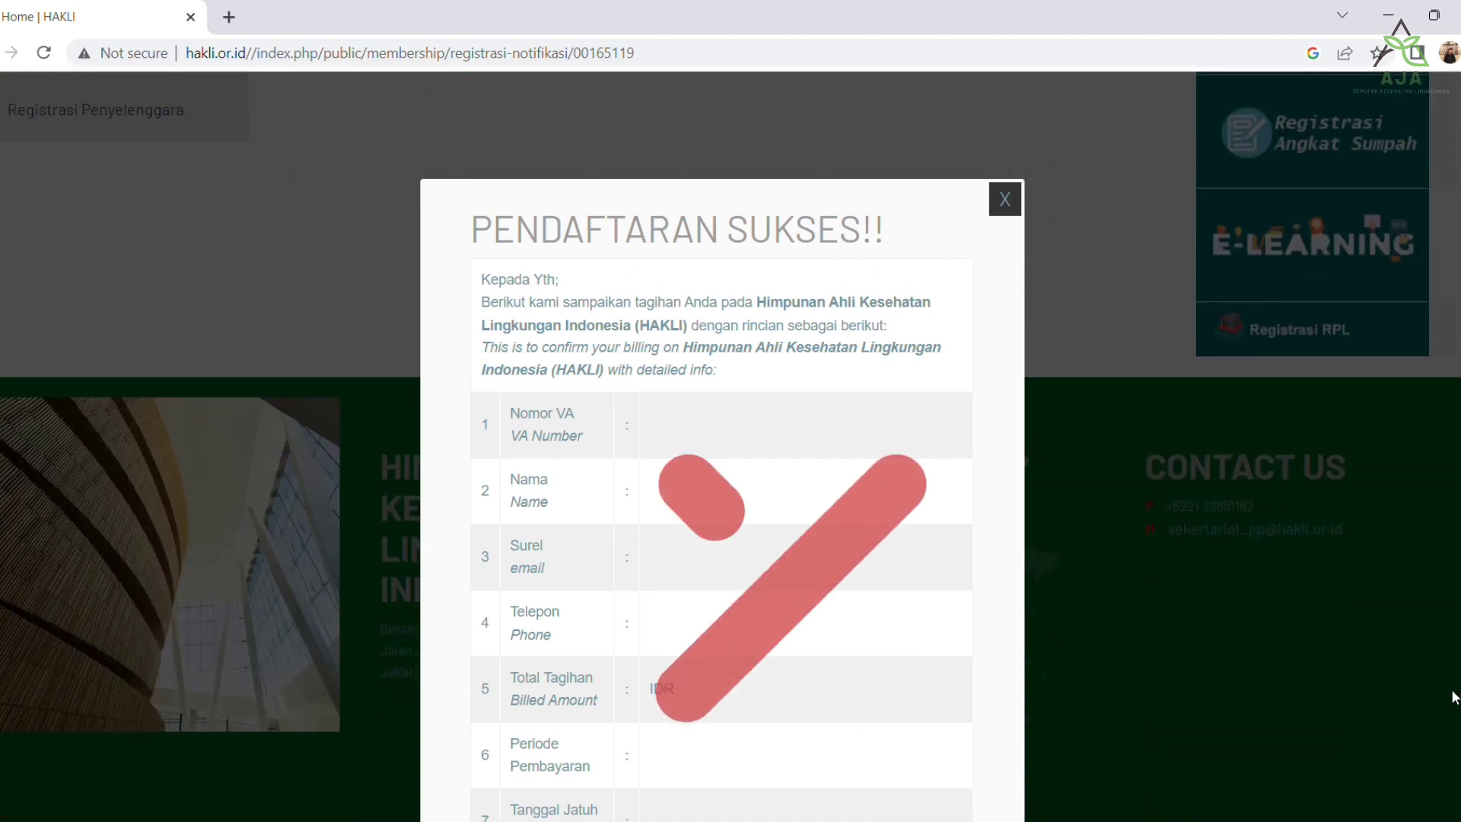
{"action": "scroll", "coordinate": [1443, 562], "scroll_direction": "up", "scroll_amount": 8}
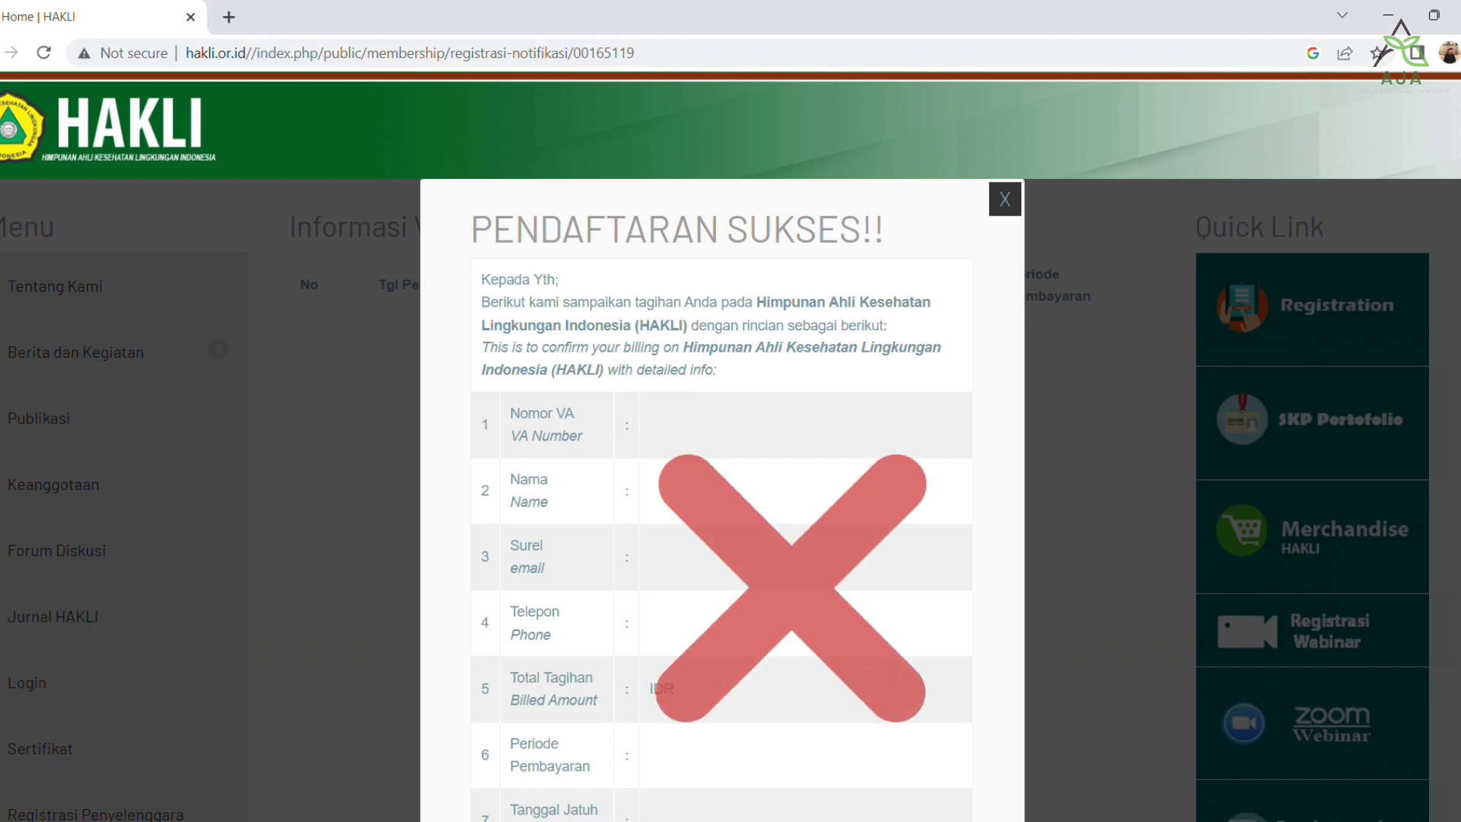
{"action": "key", "text": "ctrl+a"}
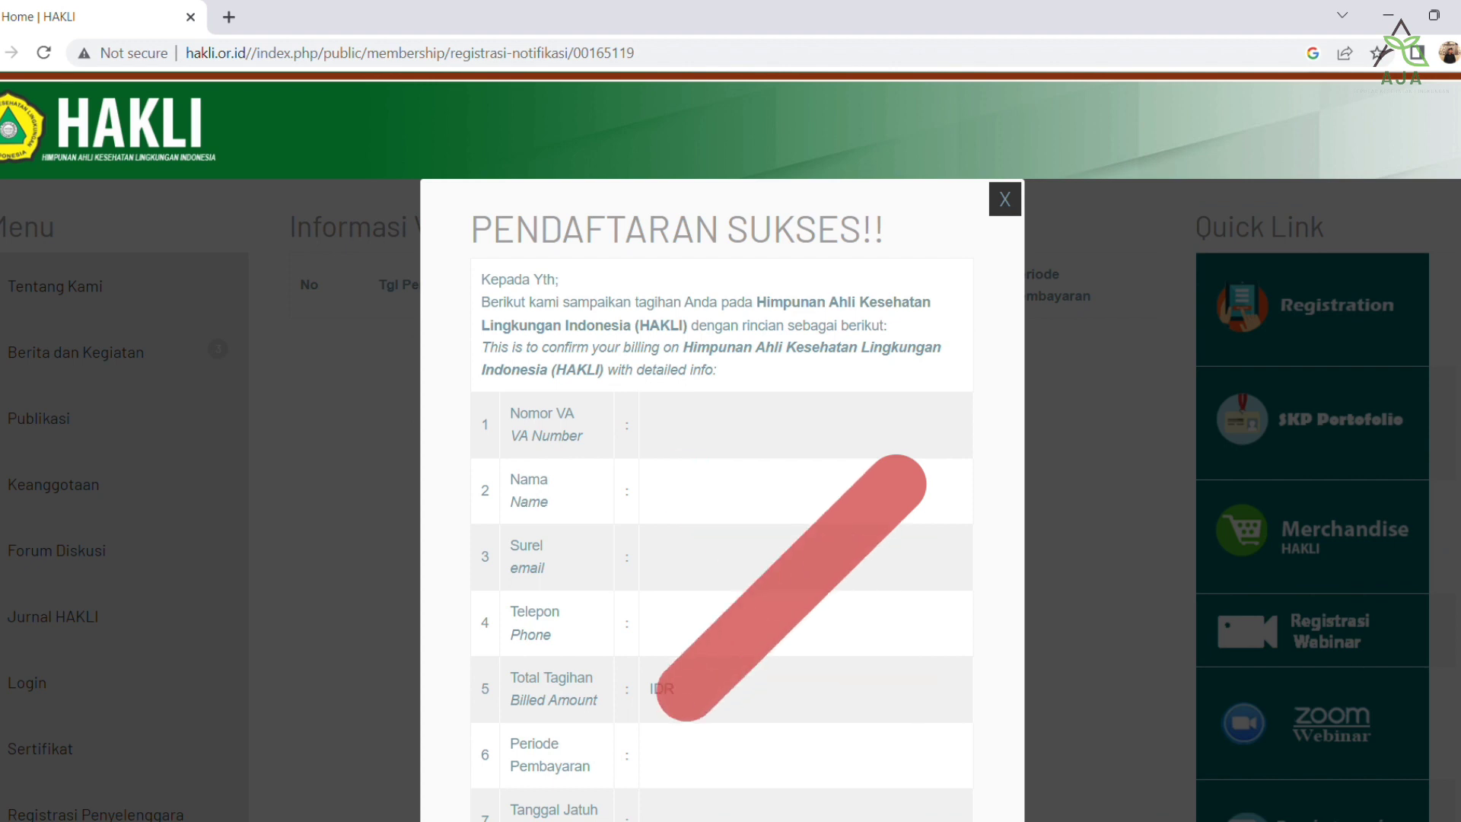
{"action": "scroll", "coordinate": [731, 457], "scroll_direction": "down", "scroll_amount": 2}
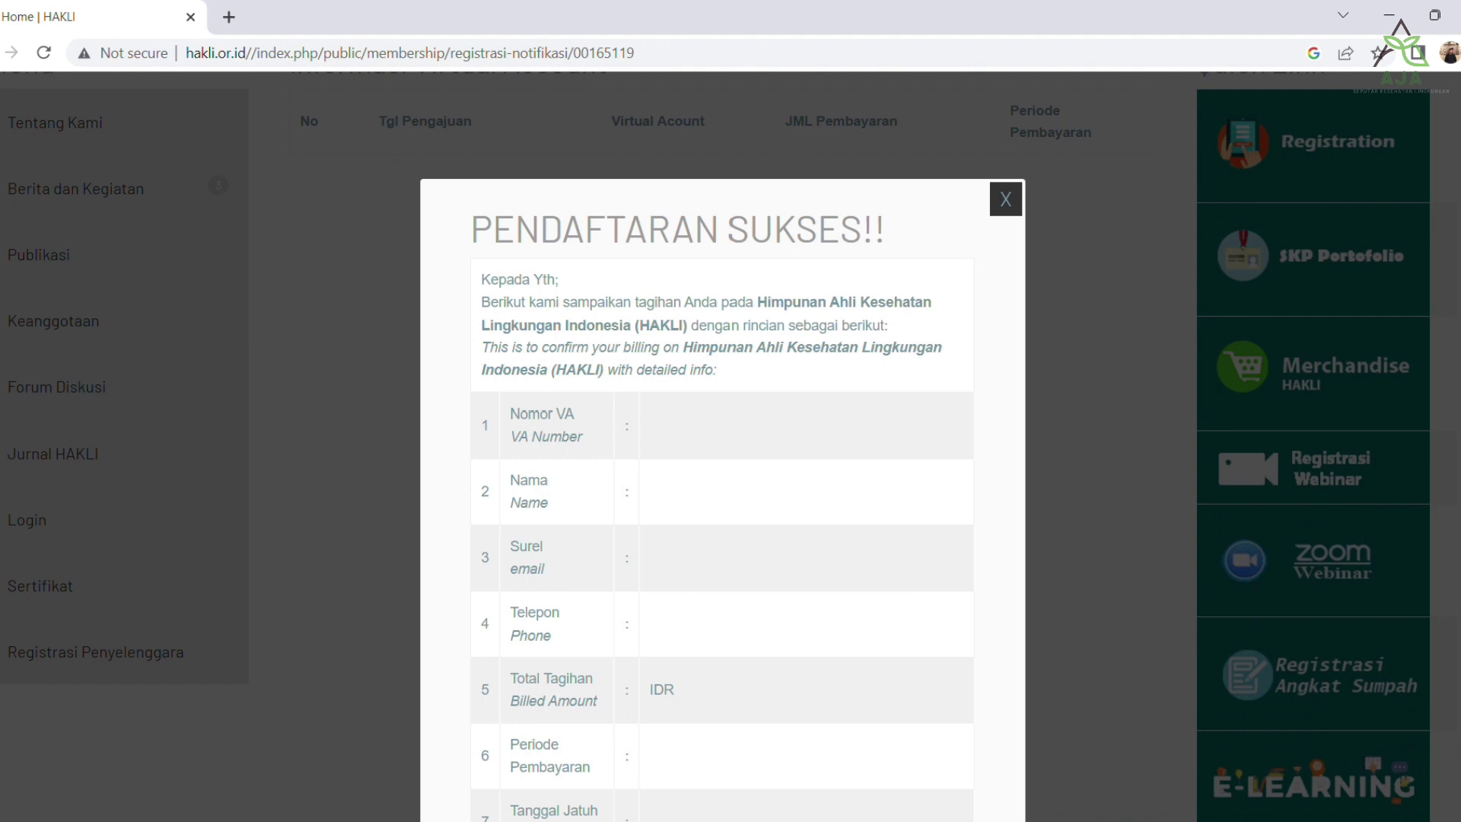
{"action": "scroll", "coordinate": [730, 457], "scroll_direction": "down", "scroll_amount": 7}
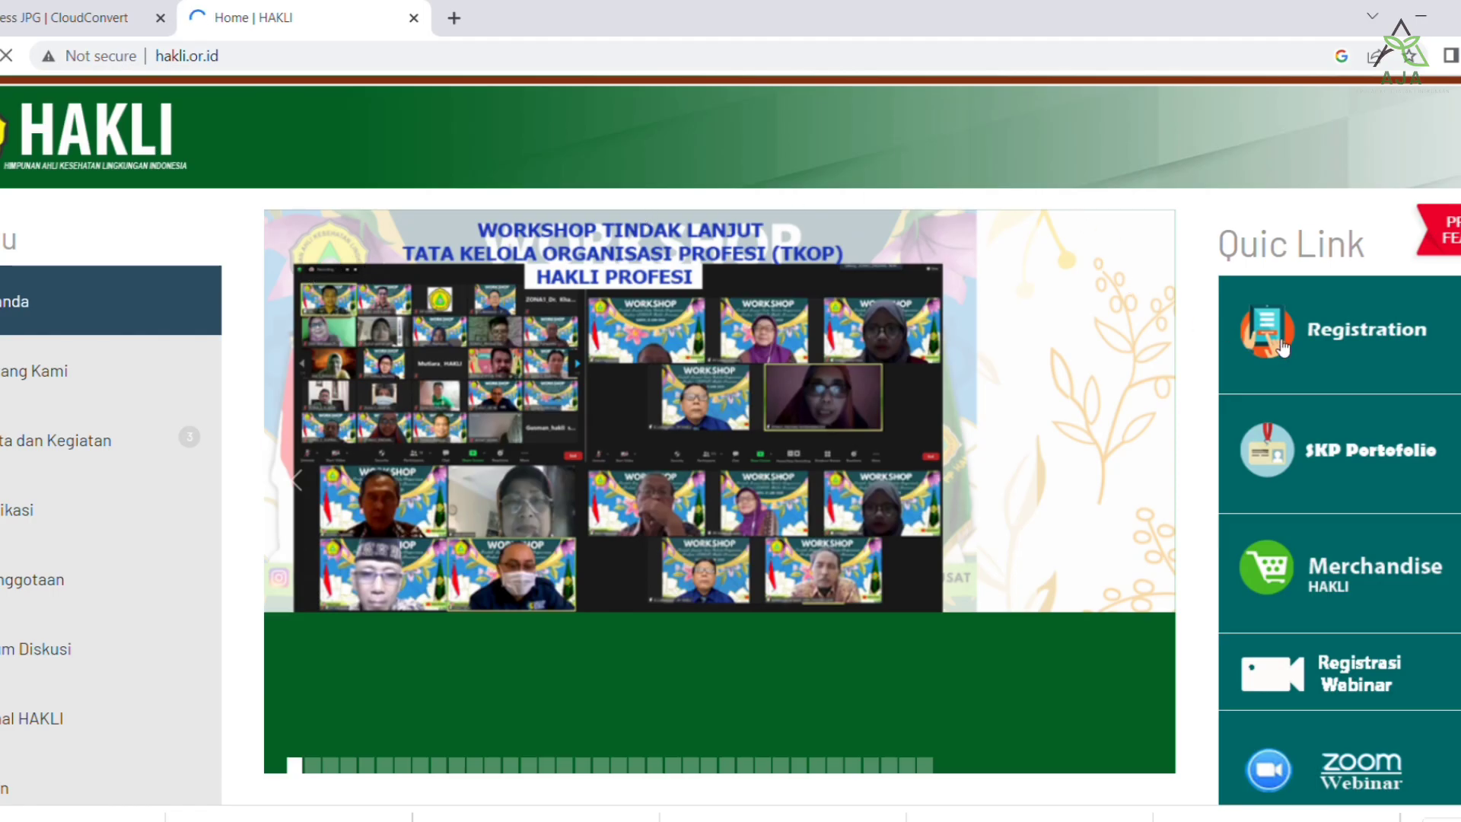
- Open the registration form and enter the applicant's full name, correcting a typo
{"action": "left_click", "coordinate": [1281, 348]}
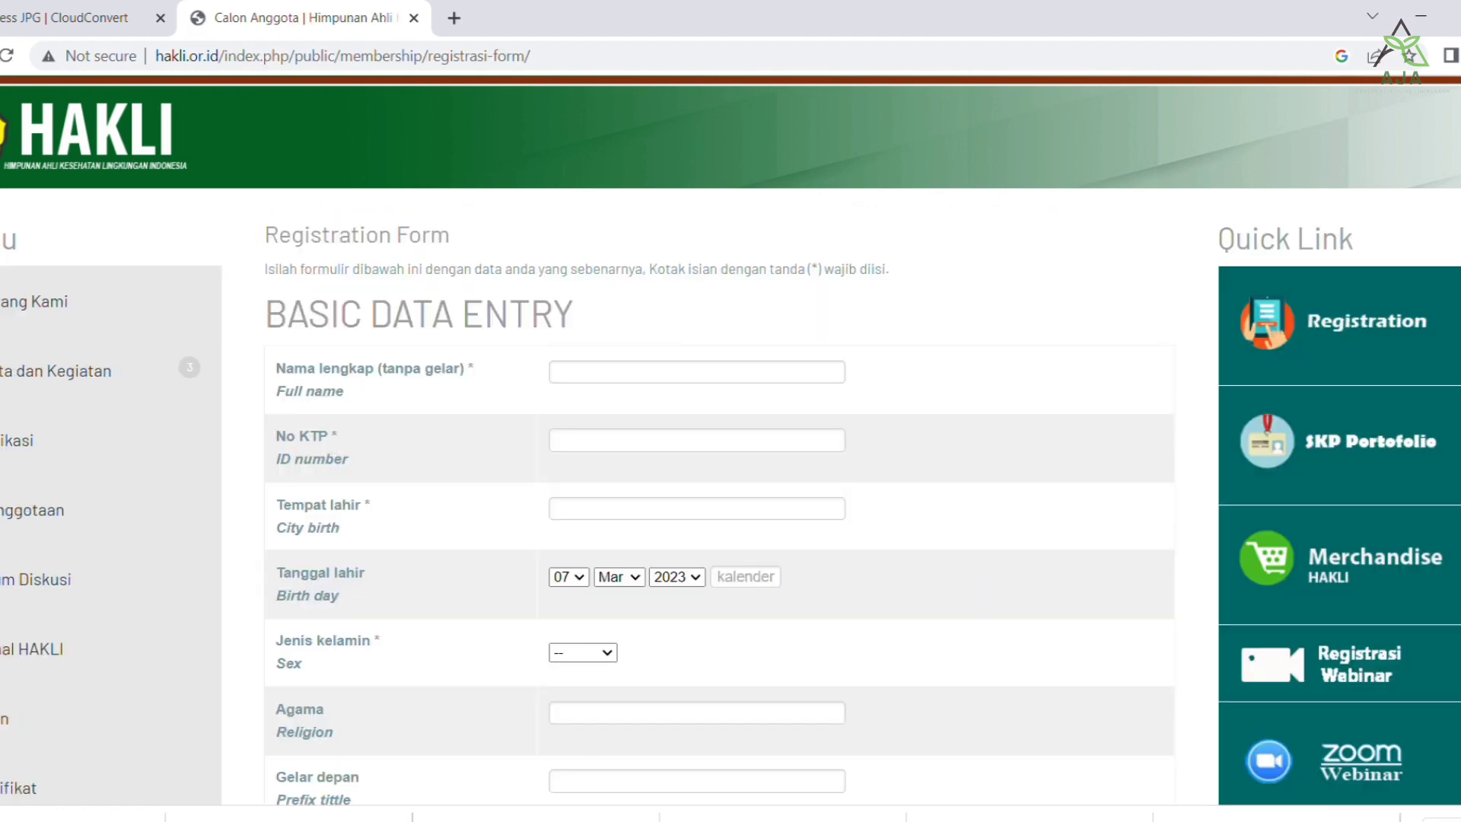
{"action": "scroll", "coordinate": [730, 438], "scroll_direction": "down", "scroll_amount": 4}
{"action": "scroll", "coordinate": [730, 438], "scroll_direction": "up", "scroll_amount": 4}
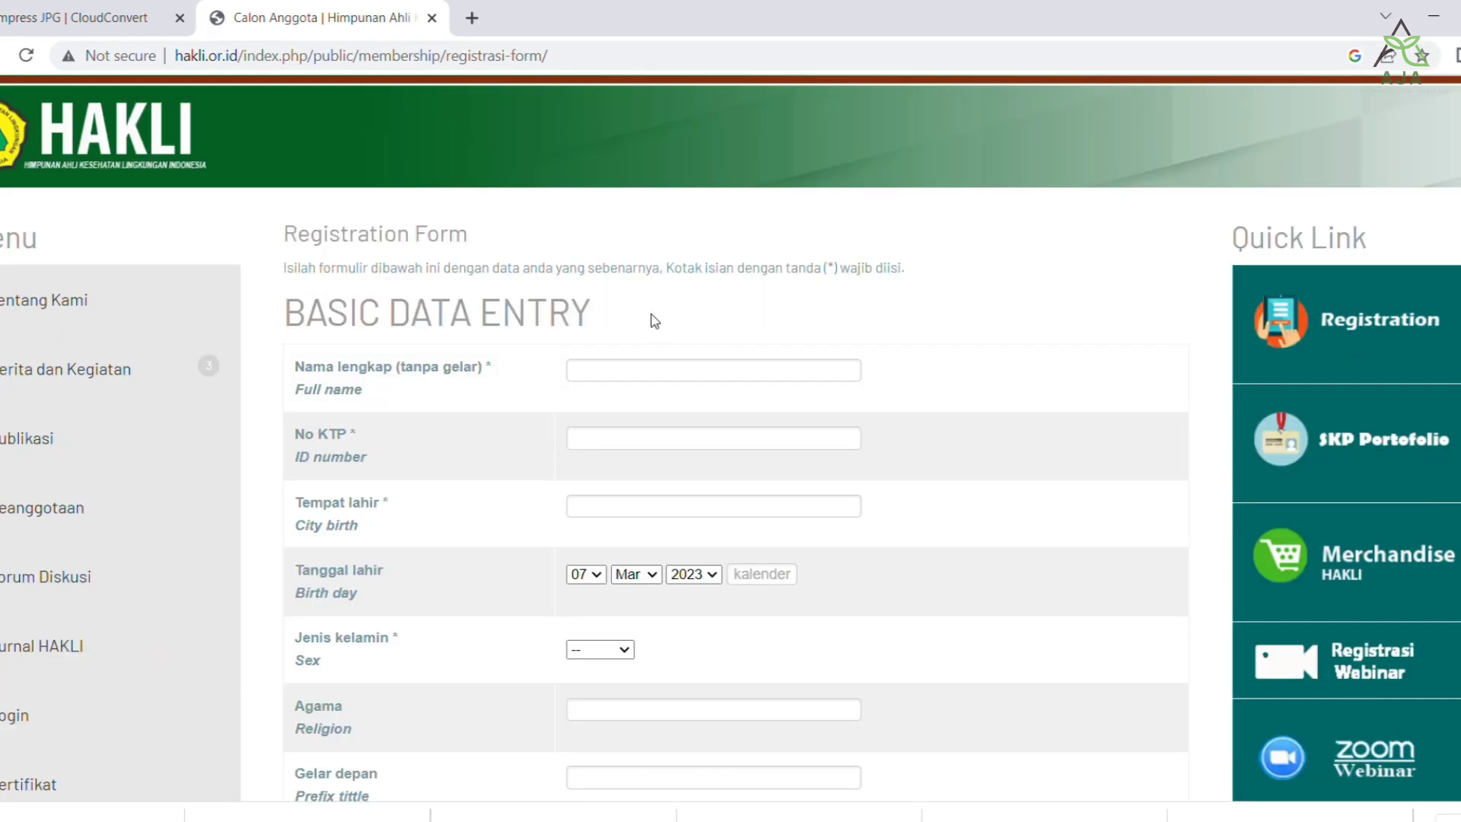
{"action": "left_click", "coordinate": [613, 372]}
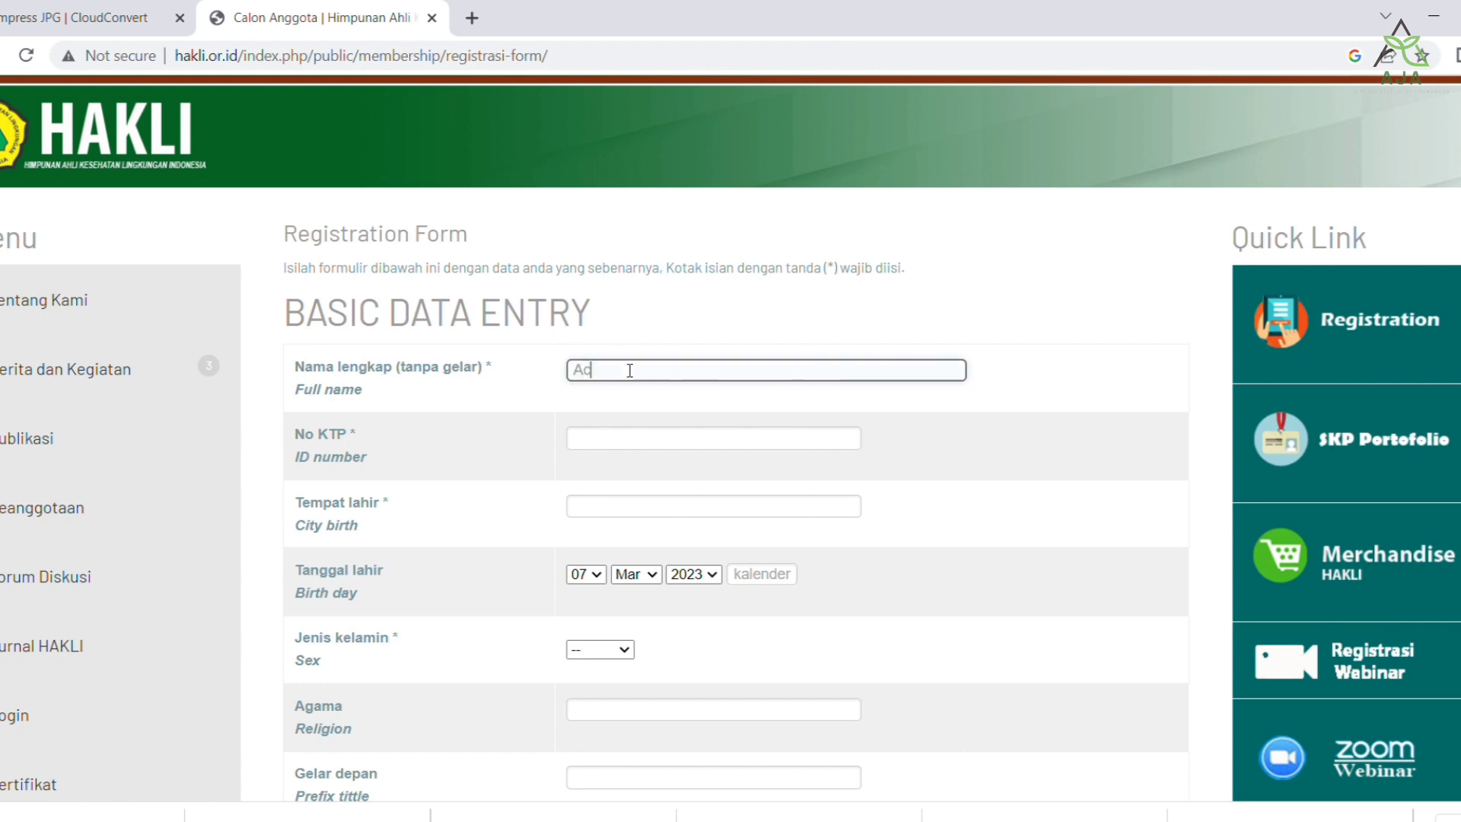
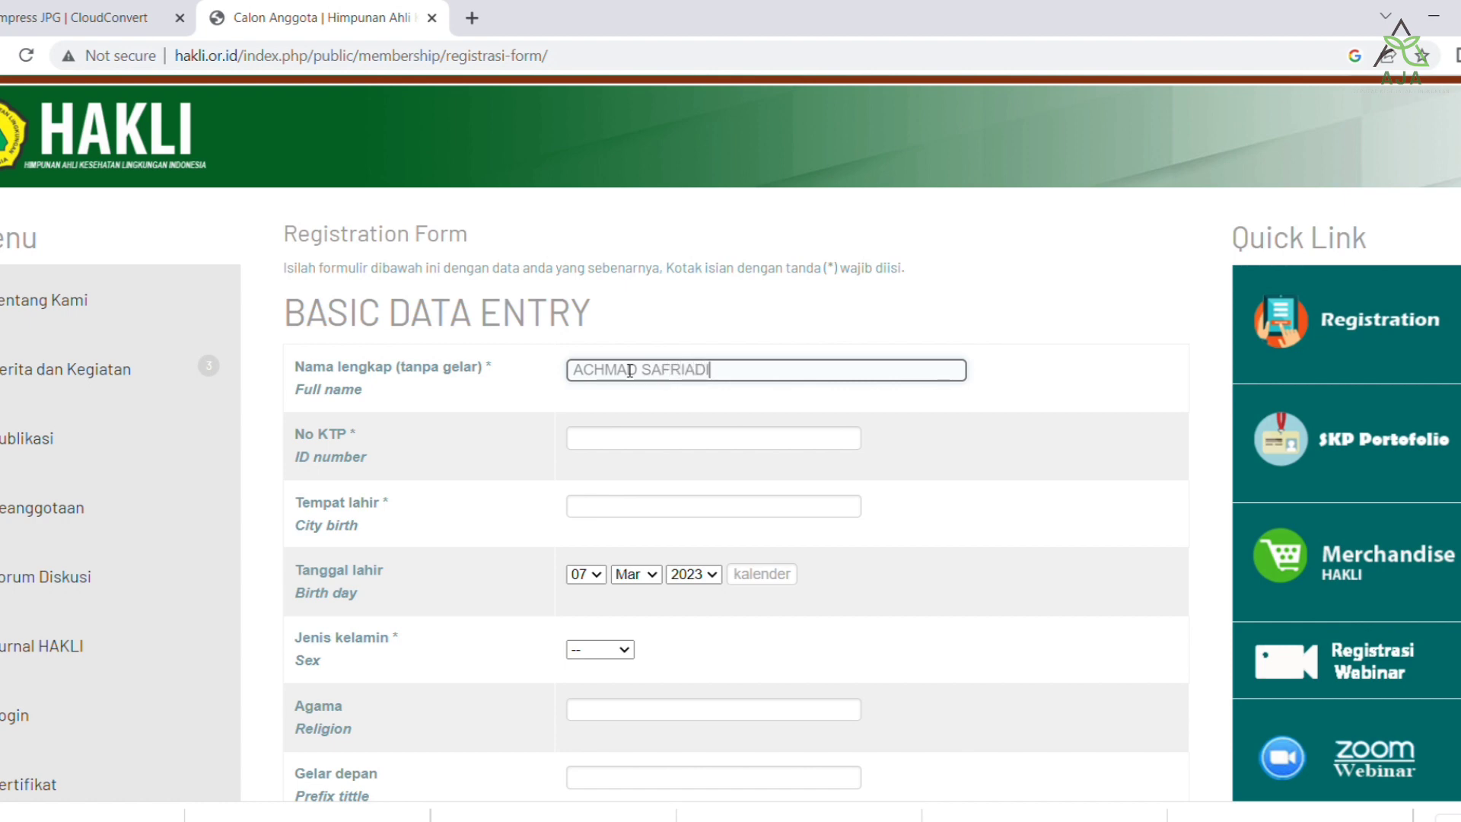
- Fill in the ID number, place of birth and date of birth
{"action": "left_click", "coordinate": [595, 449]}
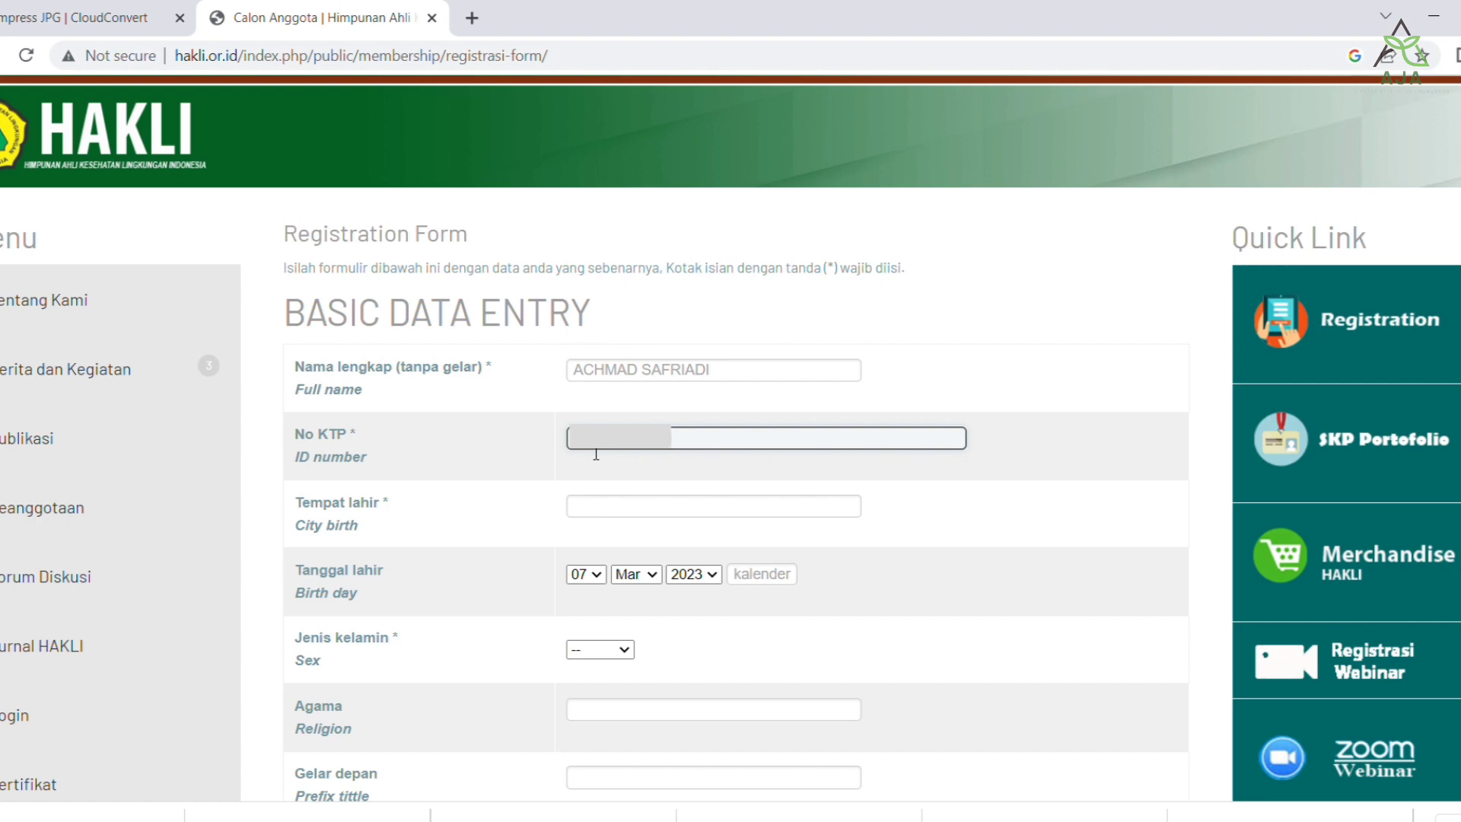
{"action": "type", "text": "0002"}
{"action": "left_click", "coordinate": [585, 510]}
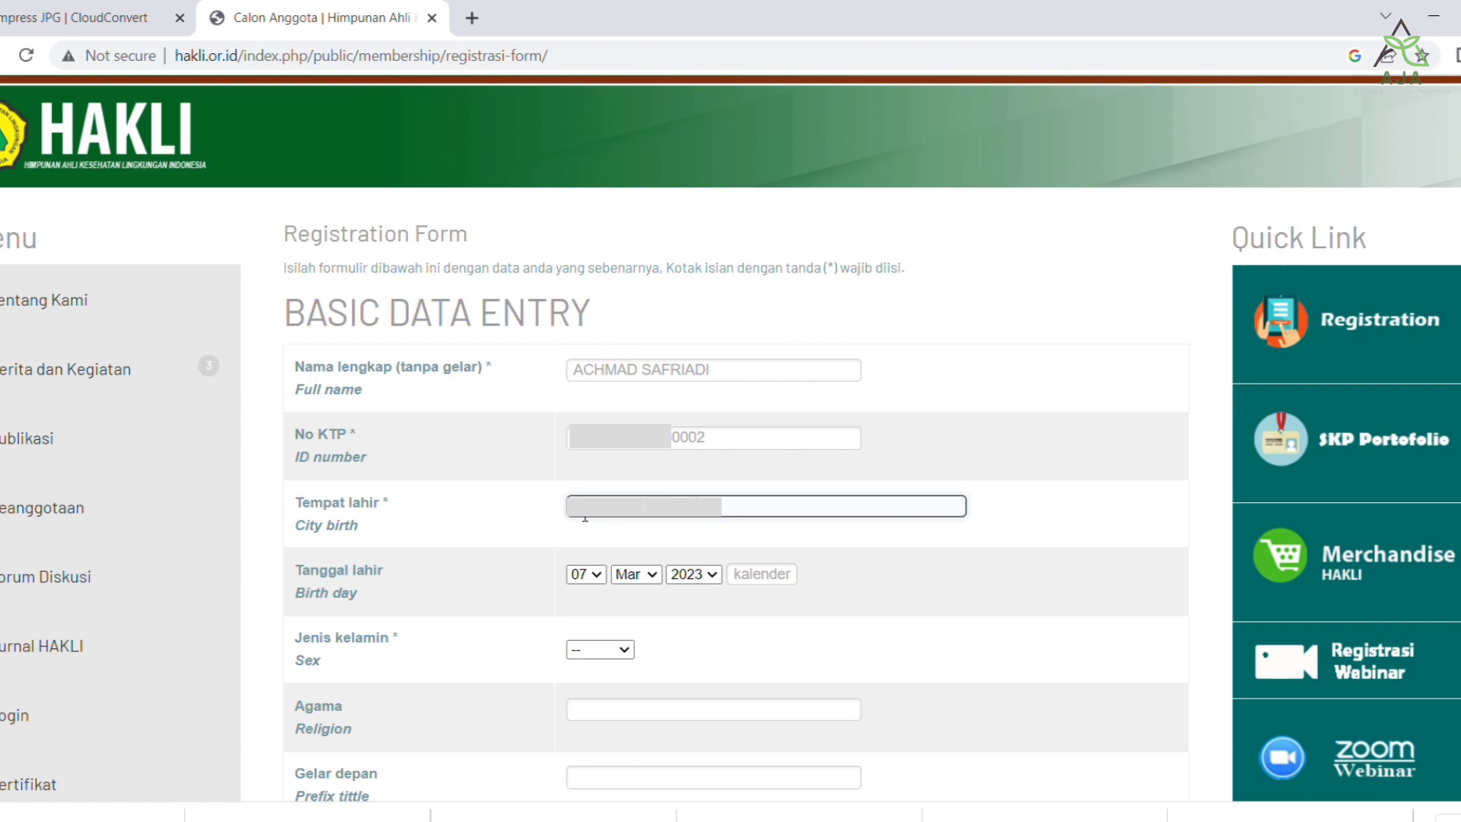
{"action": "left_click", "coordinate": [601, 578]}
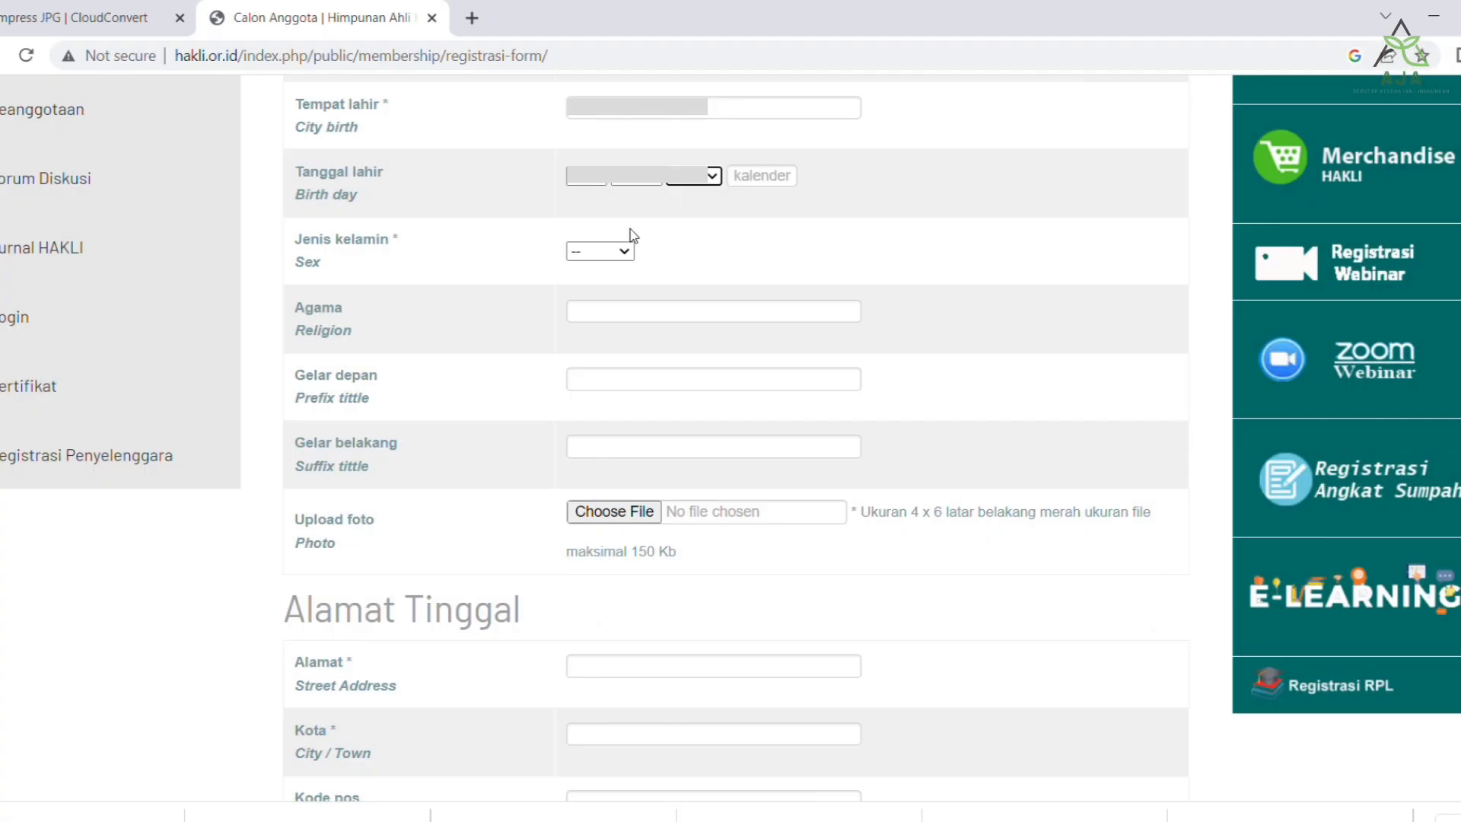
- Set sex to Pria, religion to Islam, prefix title '-' and suffix title A.Md.Kes
{"action": "left_click", "coordinate": [626, 250]}
{"action": "left_click", "coordinate": [603, 292]}
{"action": "left_click", "coordinate": [593, 314]}
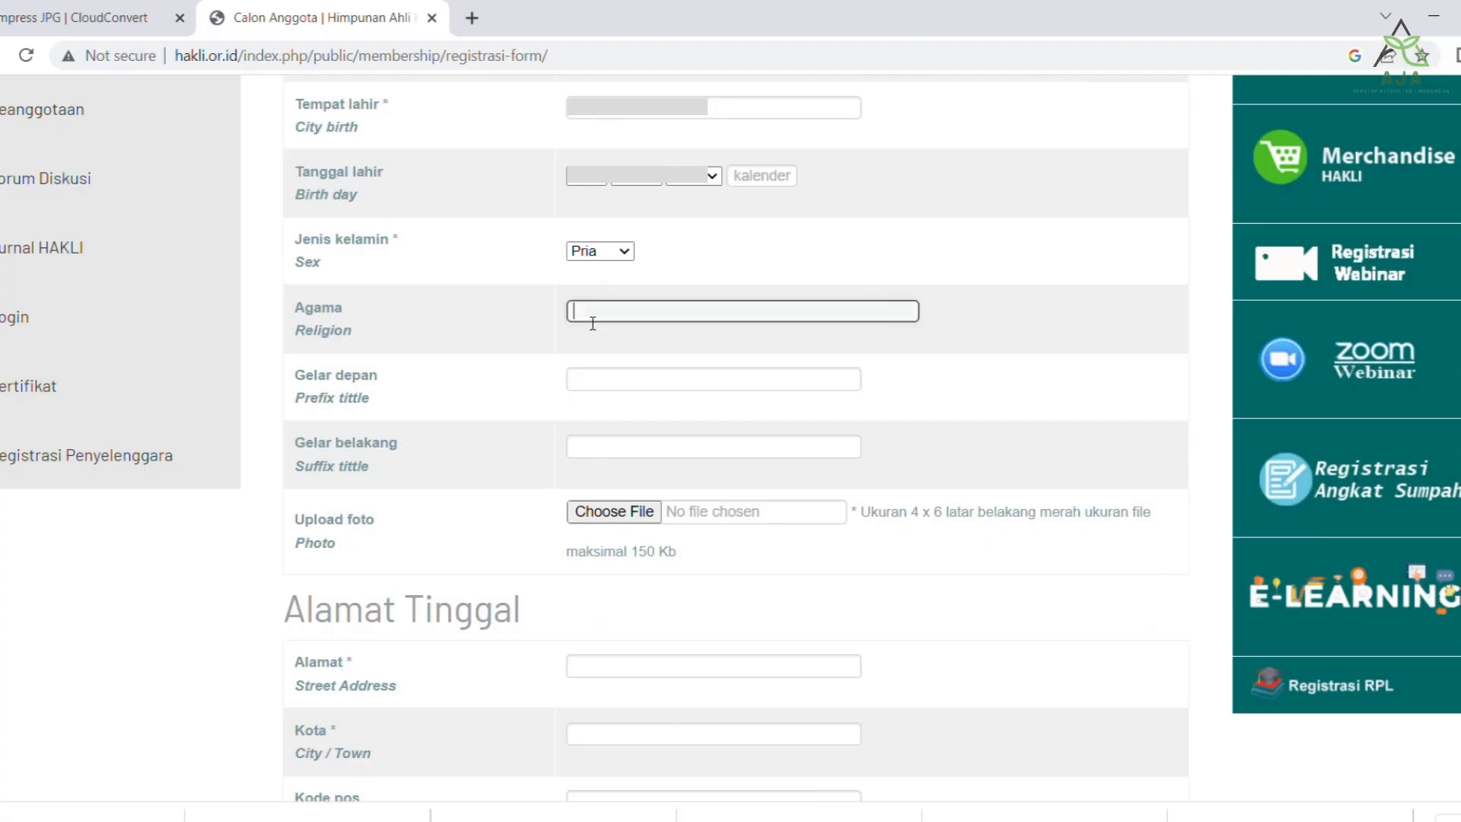
{"action": "type", "text": "Islam"}
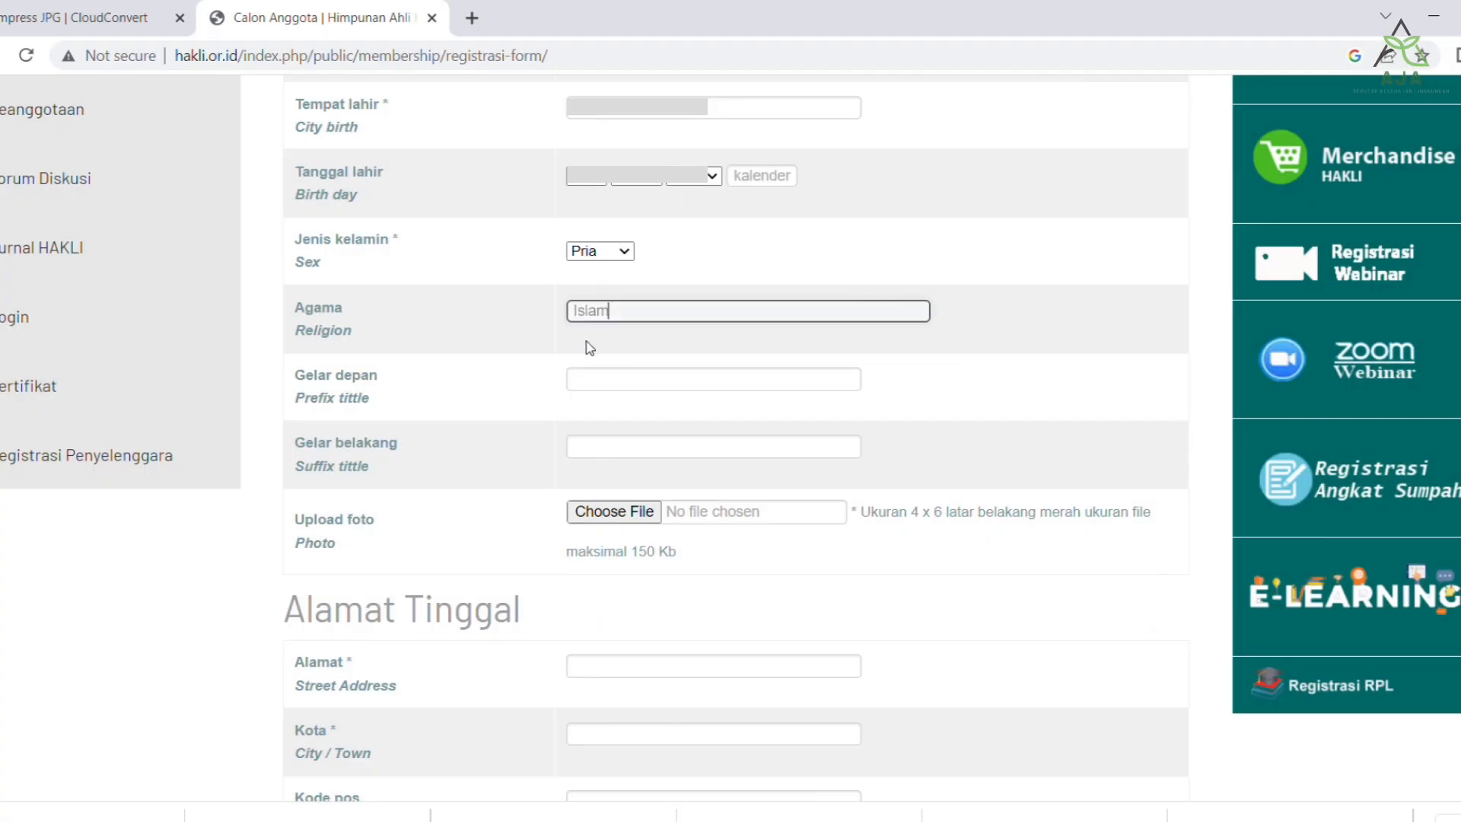
{"action": "left_click", "coordinate": [588, 340]}
{"action": "left_click", "coordinate": [589, 391]}
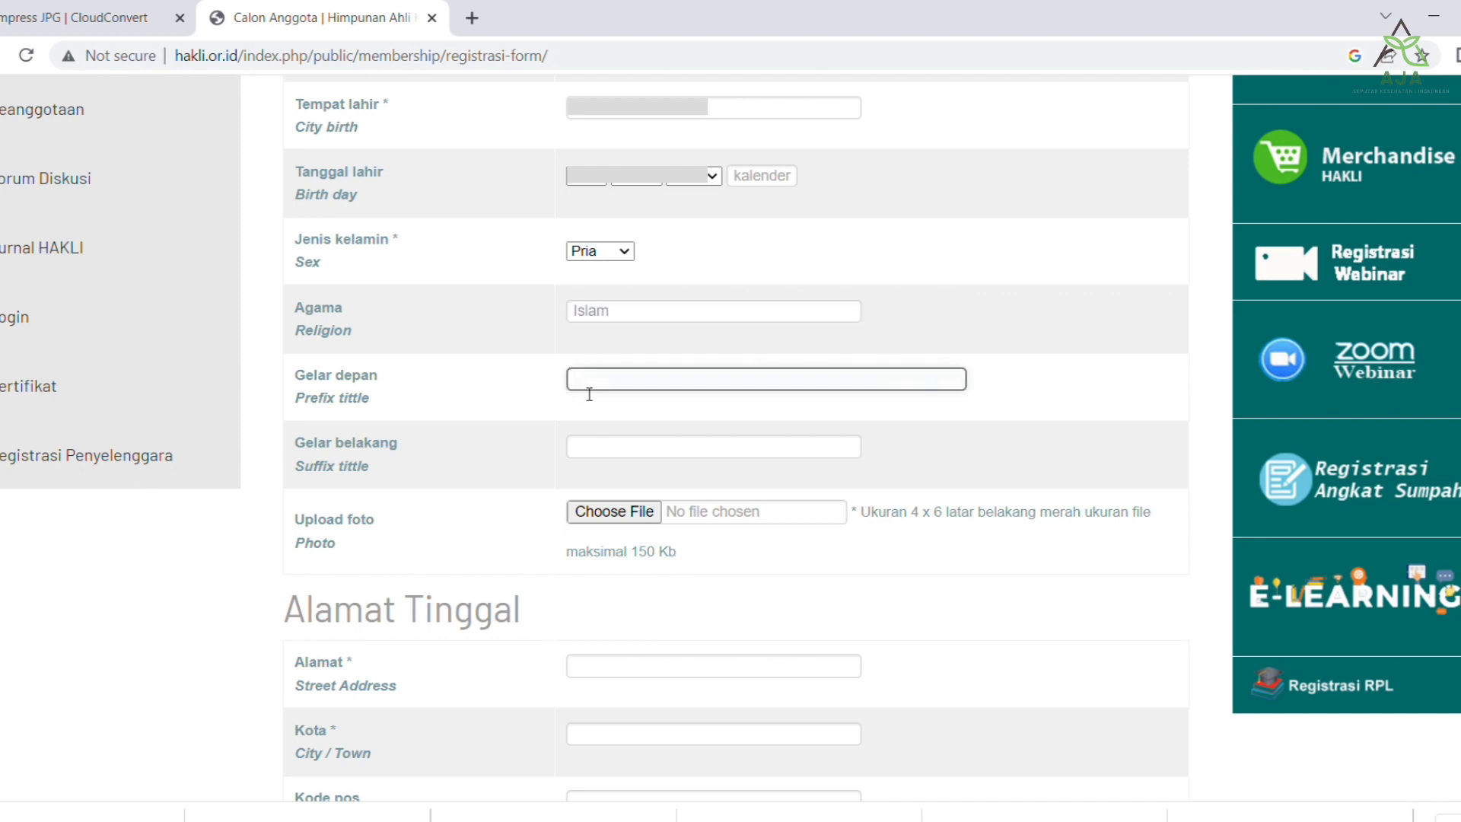
{"action": "left_click", "coordinate": [602, 458]}
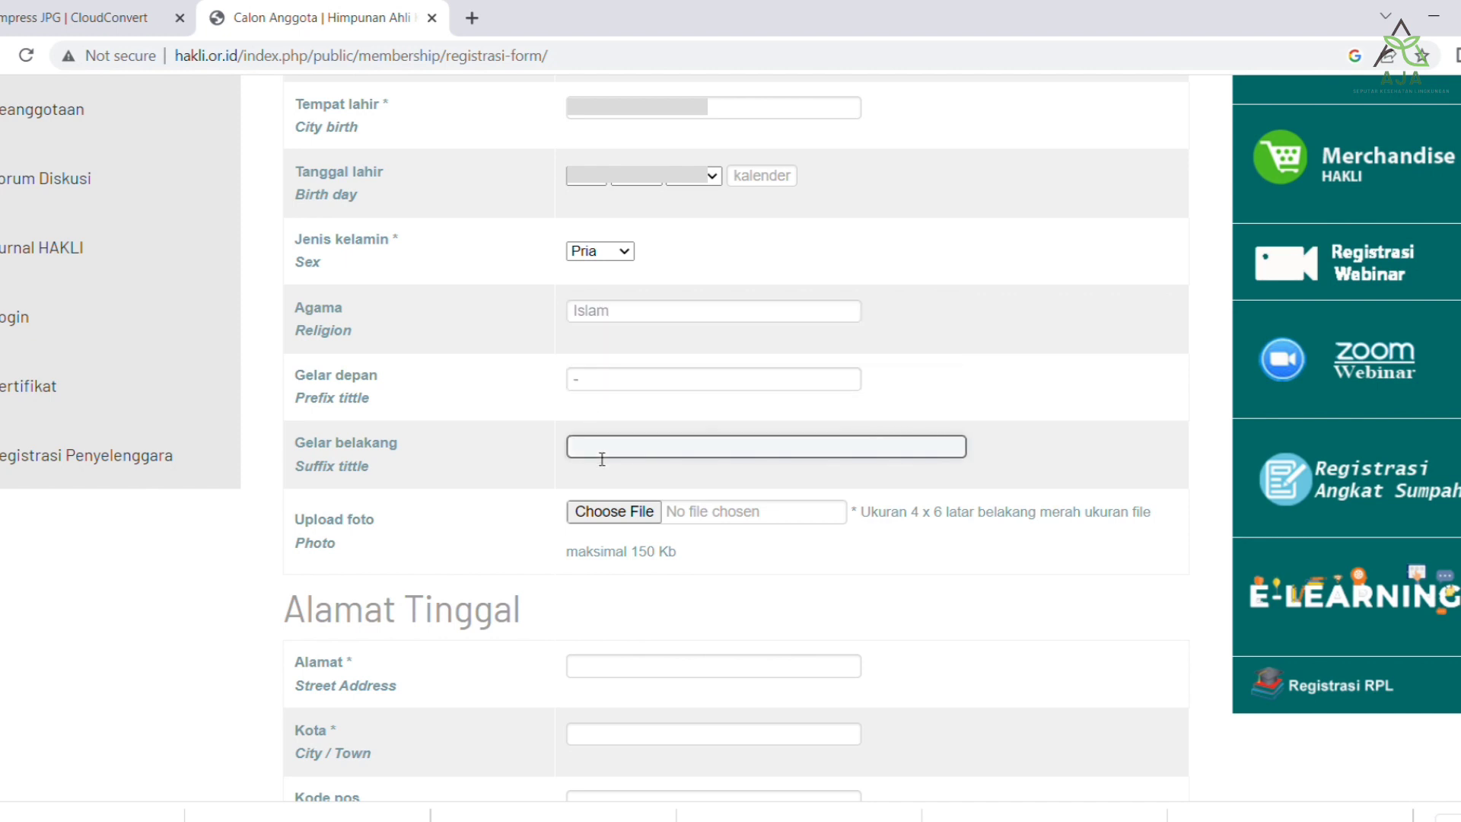
{"action": "type", "text": "A.Md.Kes"}
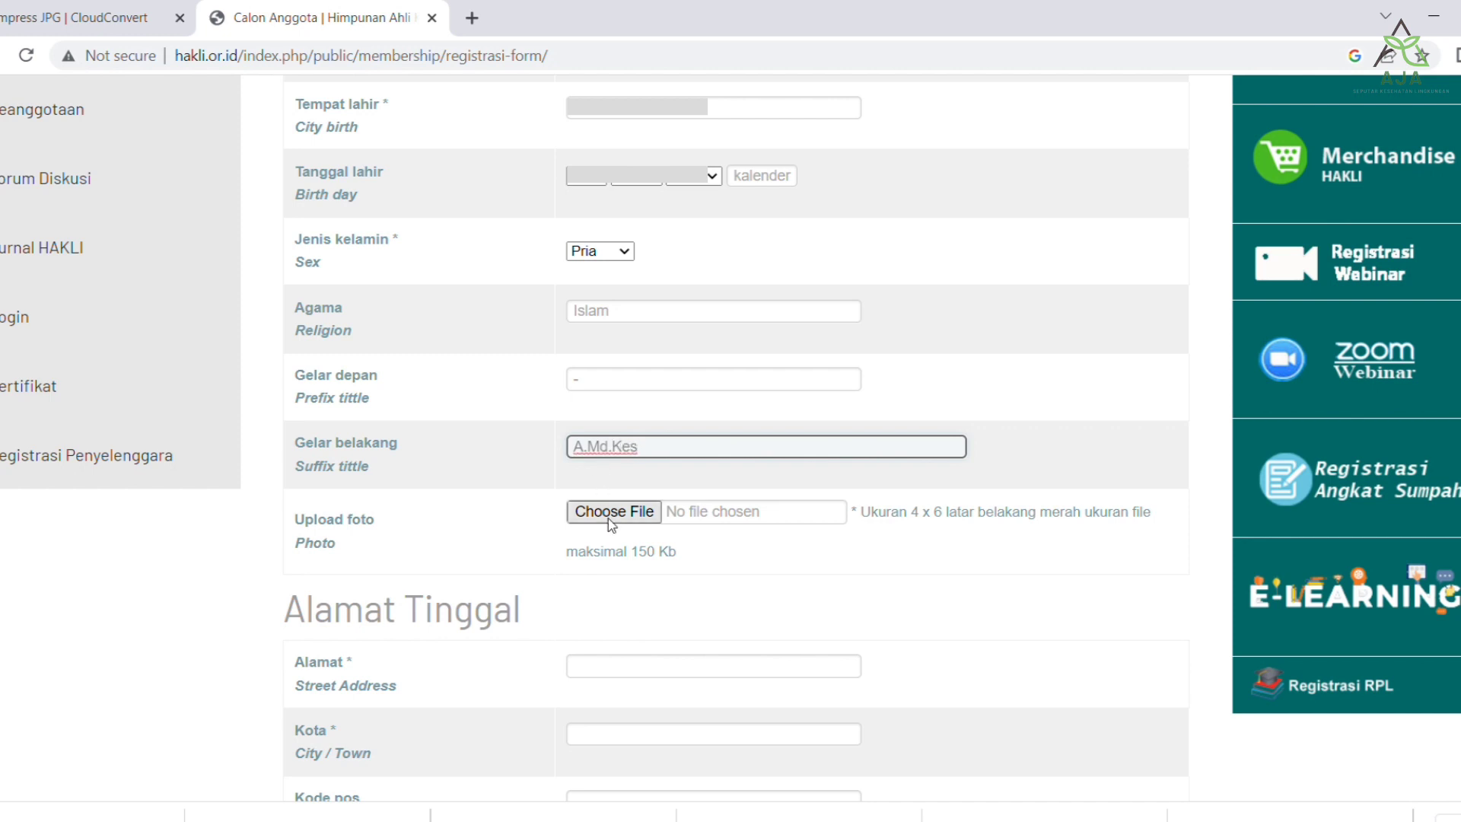
- Check the photo size note and attach the applicant's JPG photo
{"action": "left_click_drag", "start_coordinate": [946, 520], "coordinate": [1179, 520]}
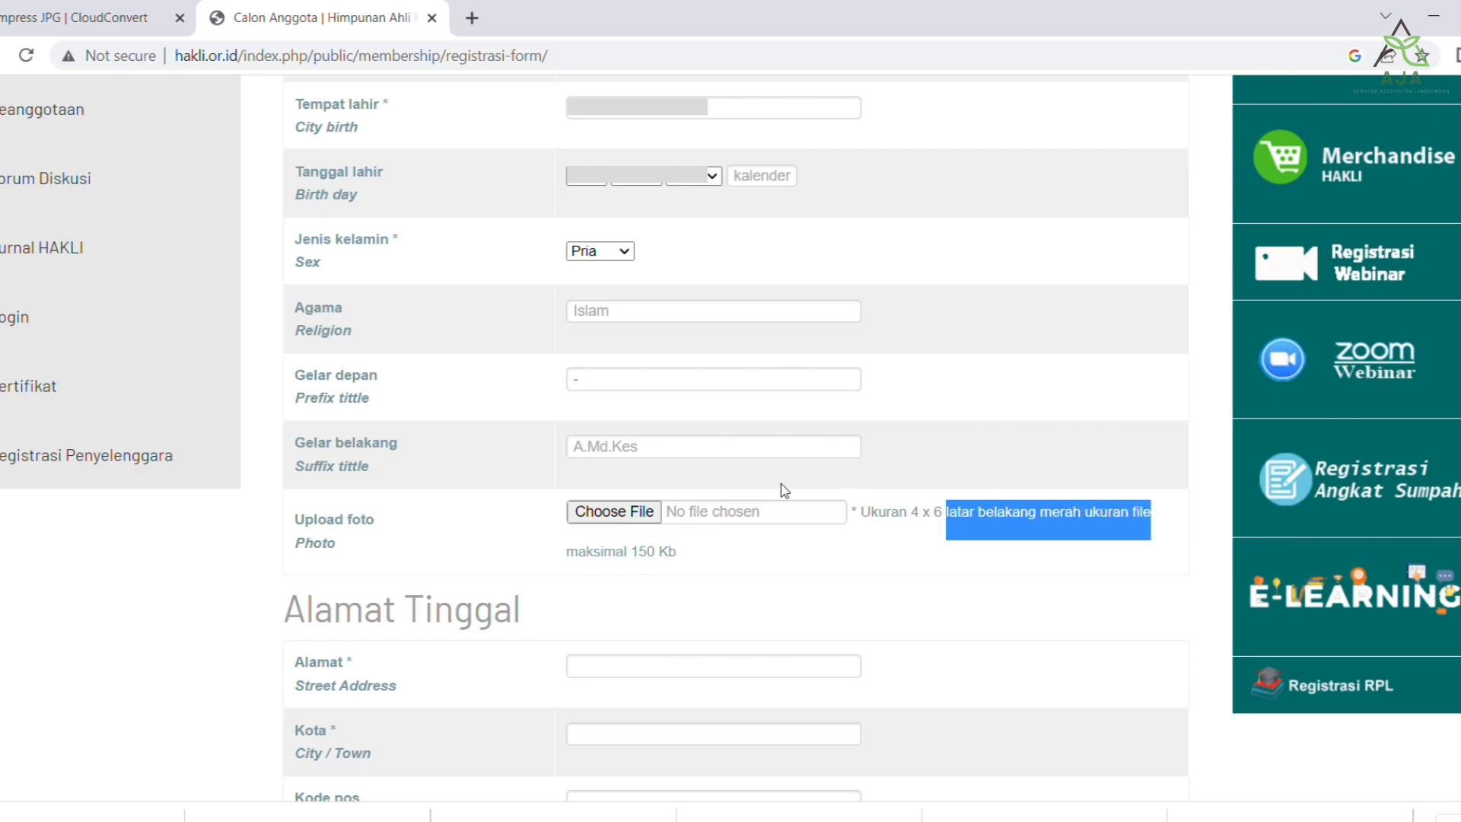
{"action": "left_click", "coordinate": [606, 519]}
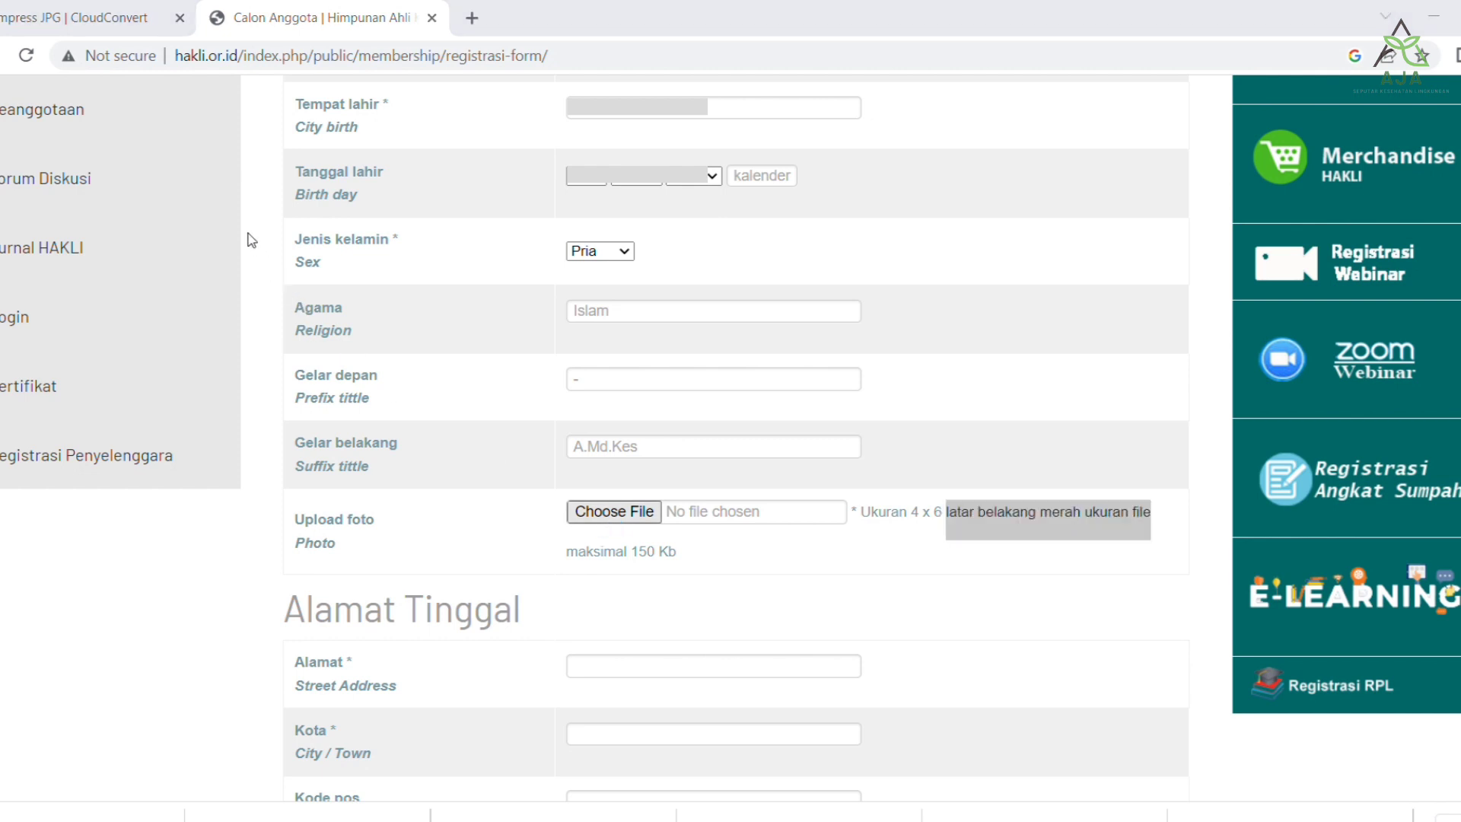
{"action": "key", "text": "Return"}
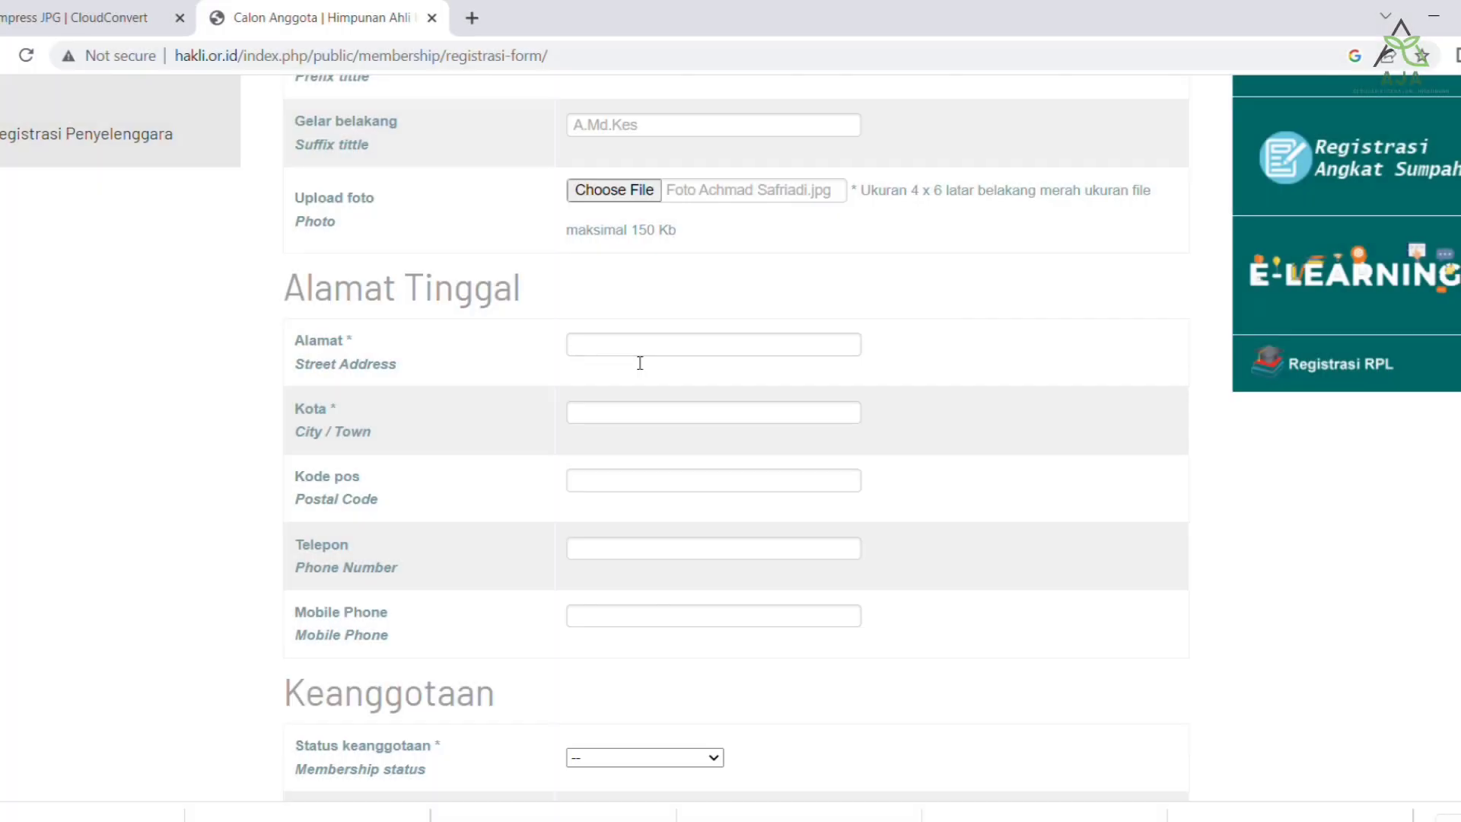
- Enter the street address, city KABUPATEN BERAU, postal code 77315 and telephone number
{"action": "left_click", "coordinate": [639, 363]}
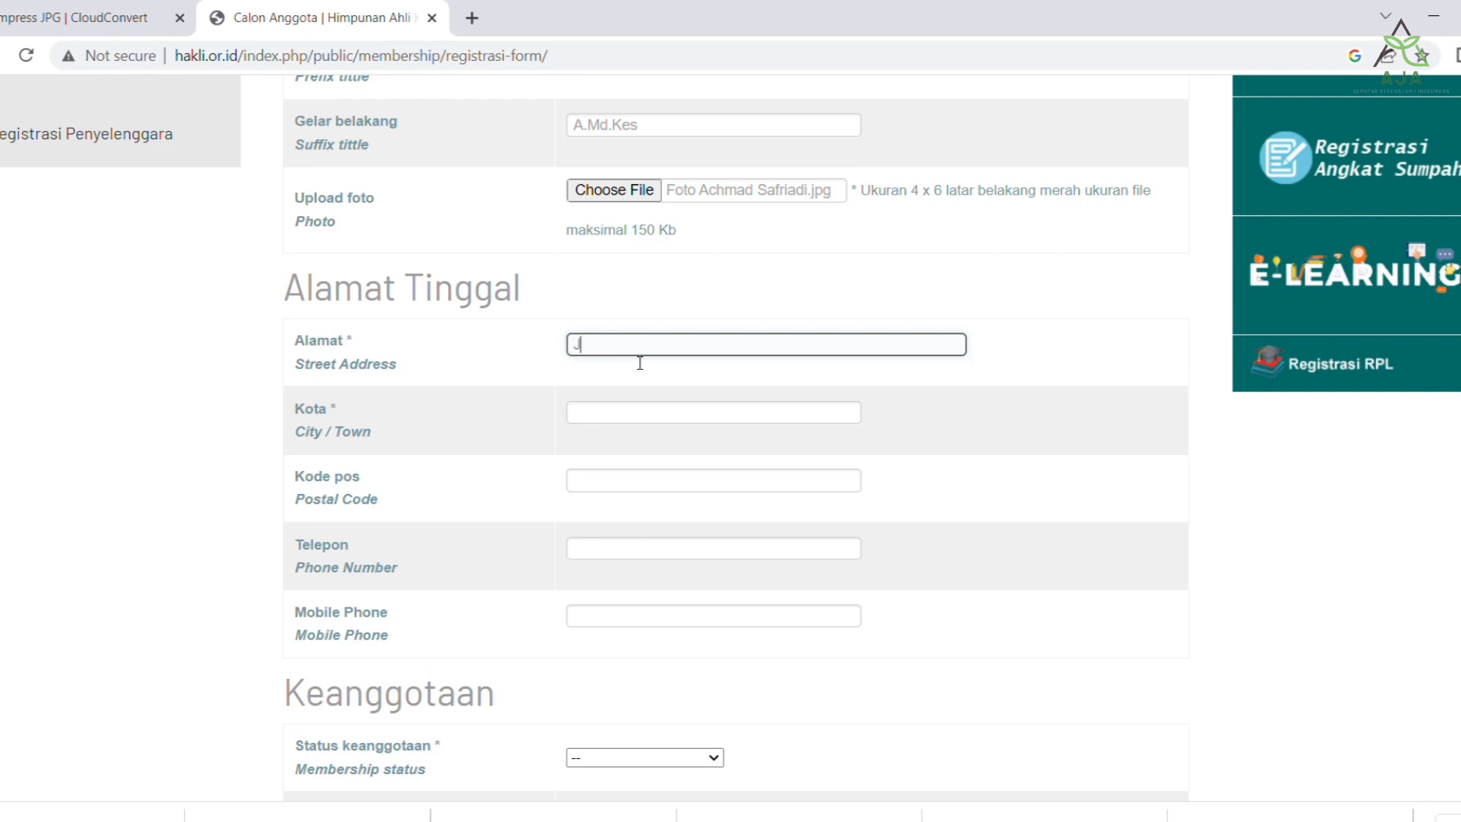
{"action": "type", "text": "Jalan "}
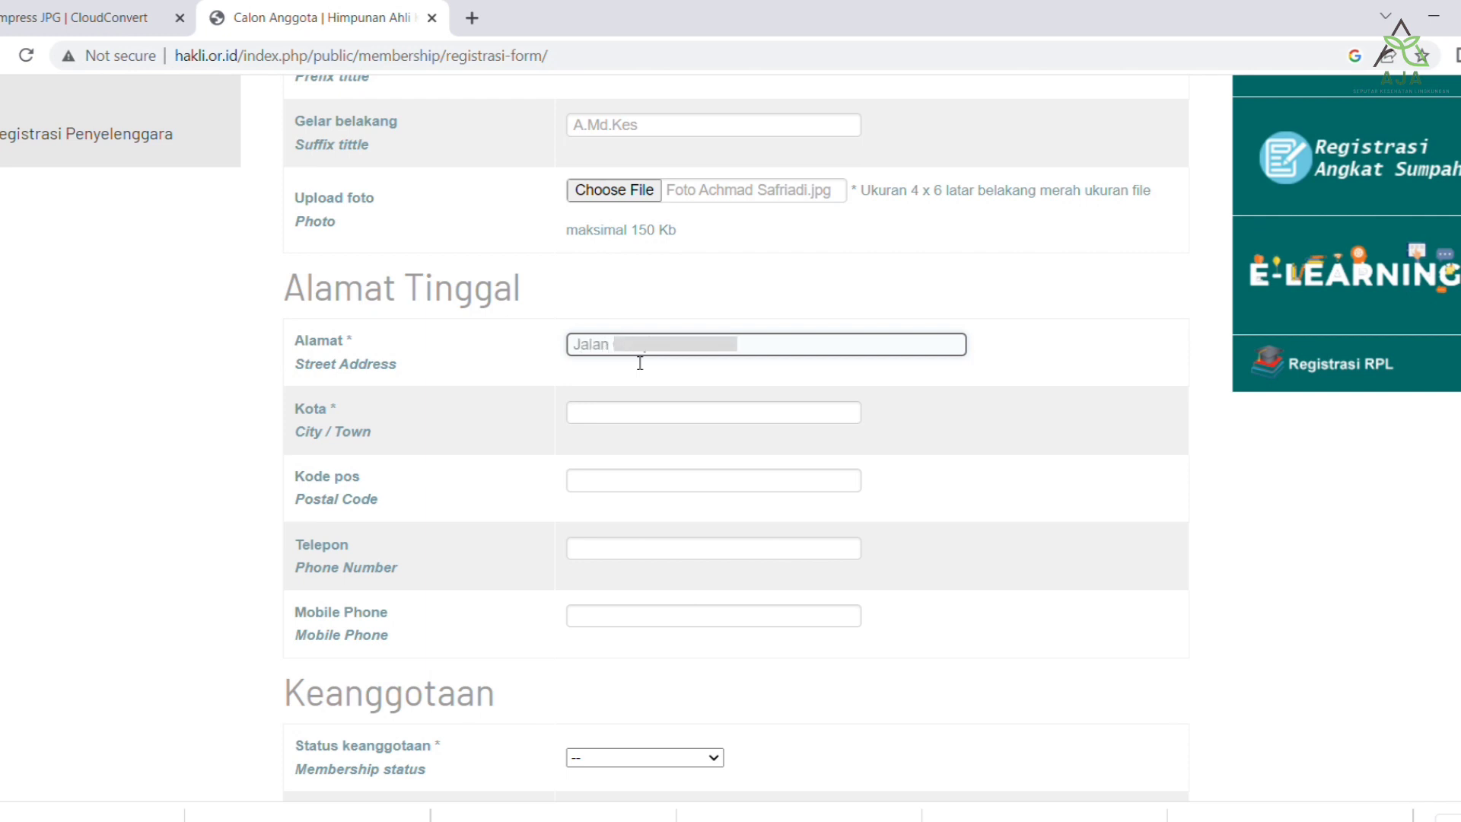
{"action": "type", "text": "xxxxx"}
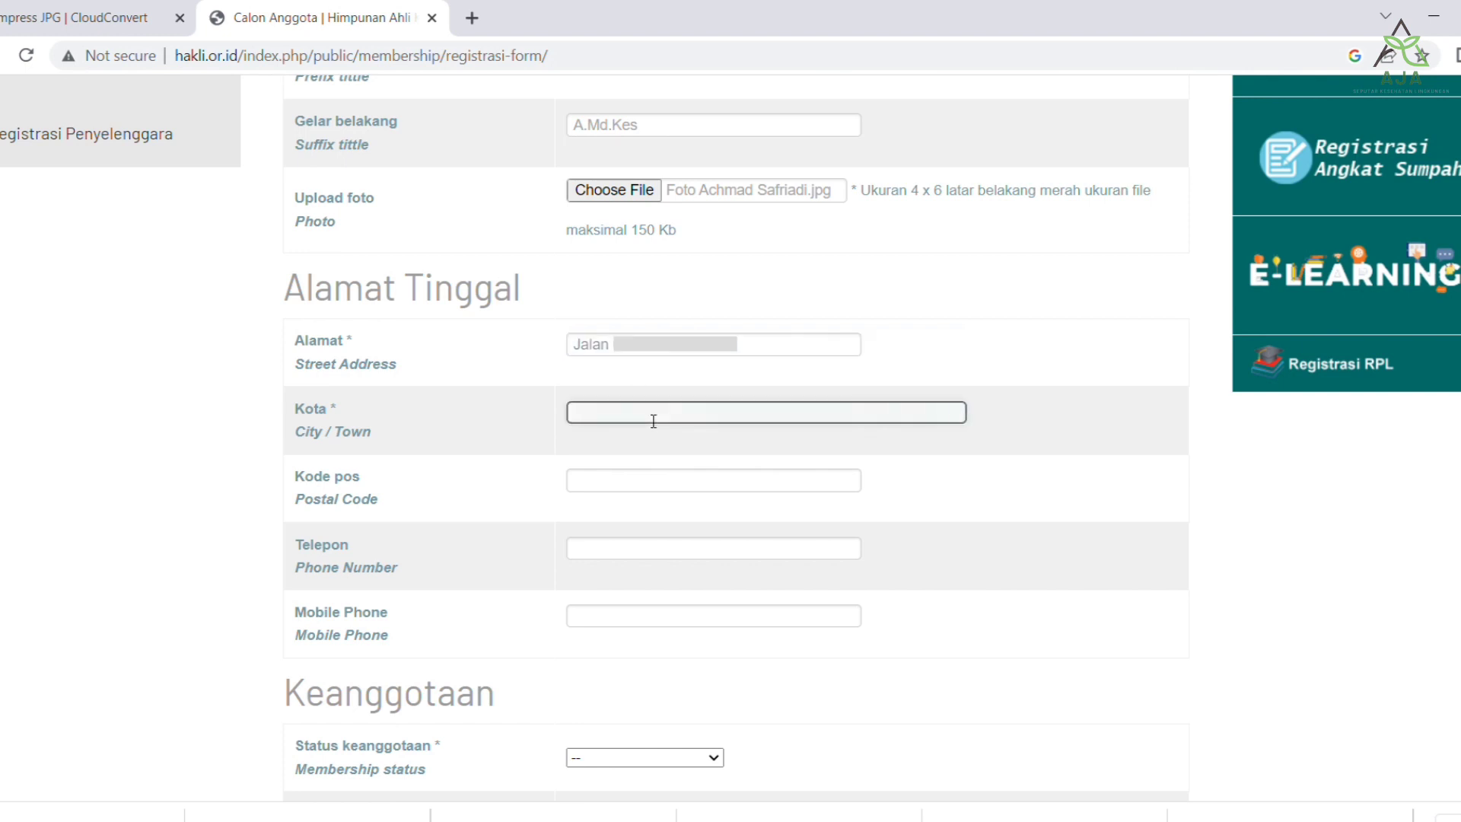
{"action": "type", "text": "berau"}
{"action": "left_click", "coordinate": [631, 437]}
{"action": "left_click", "coordinate": [611, 486]}
{"action": "type", "text": "77"}
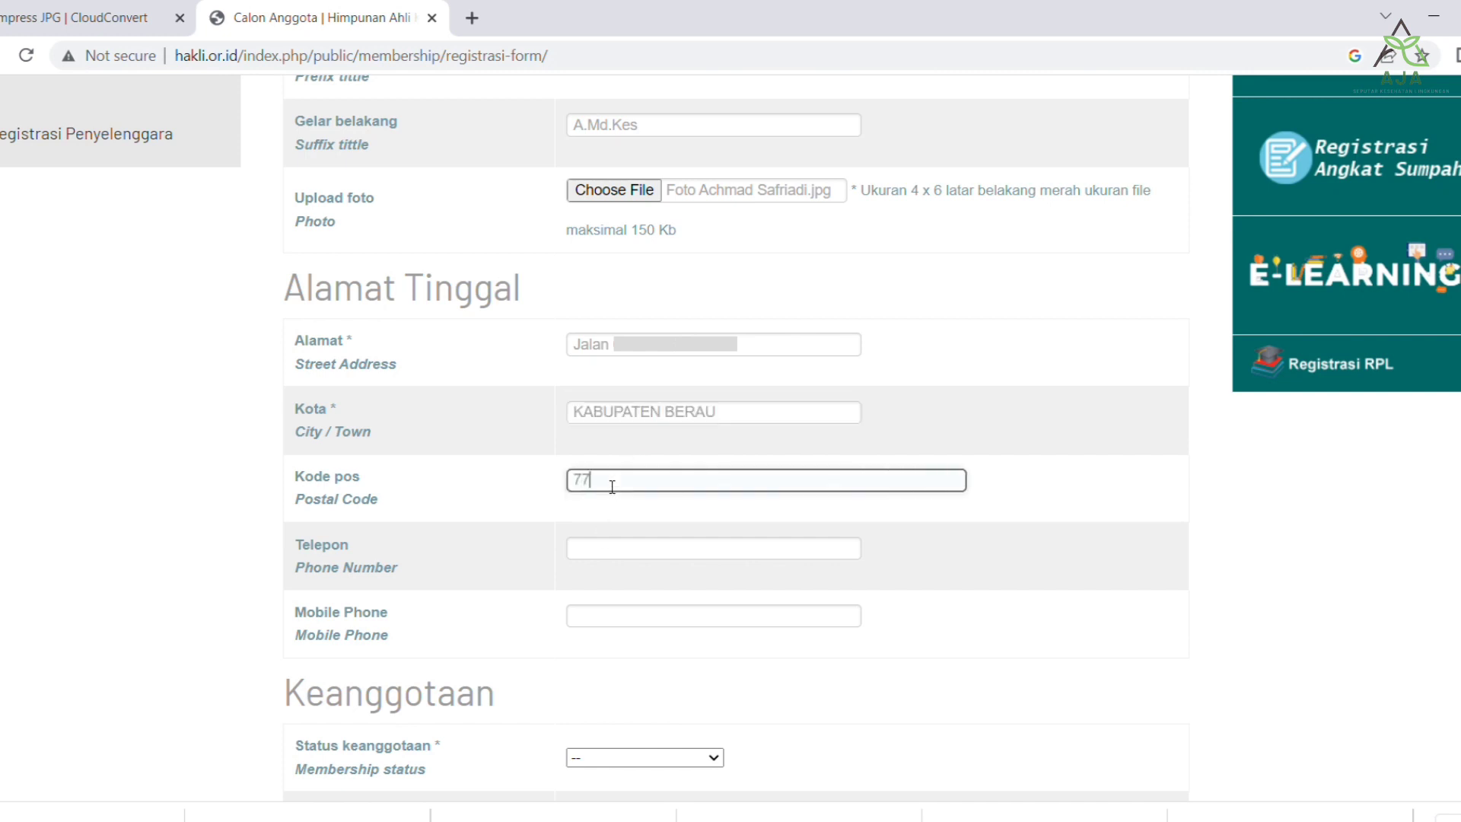
{"action": "type", "text": "315"}
{"action": "left_click", "coordinate": [606, 554]}
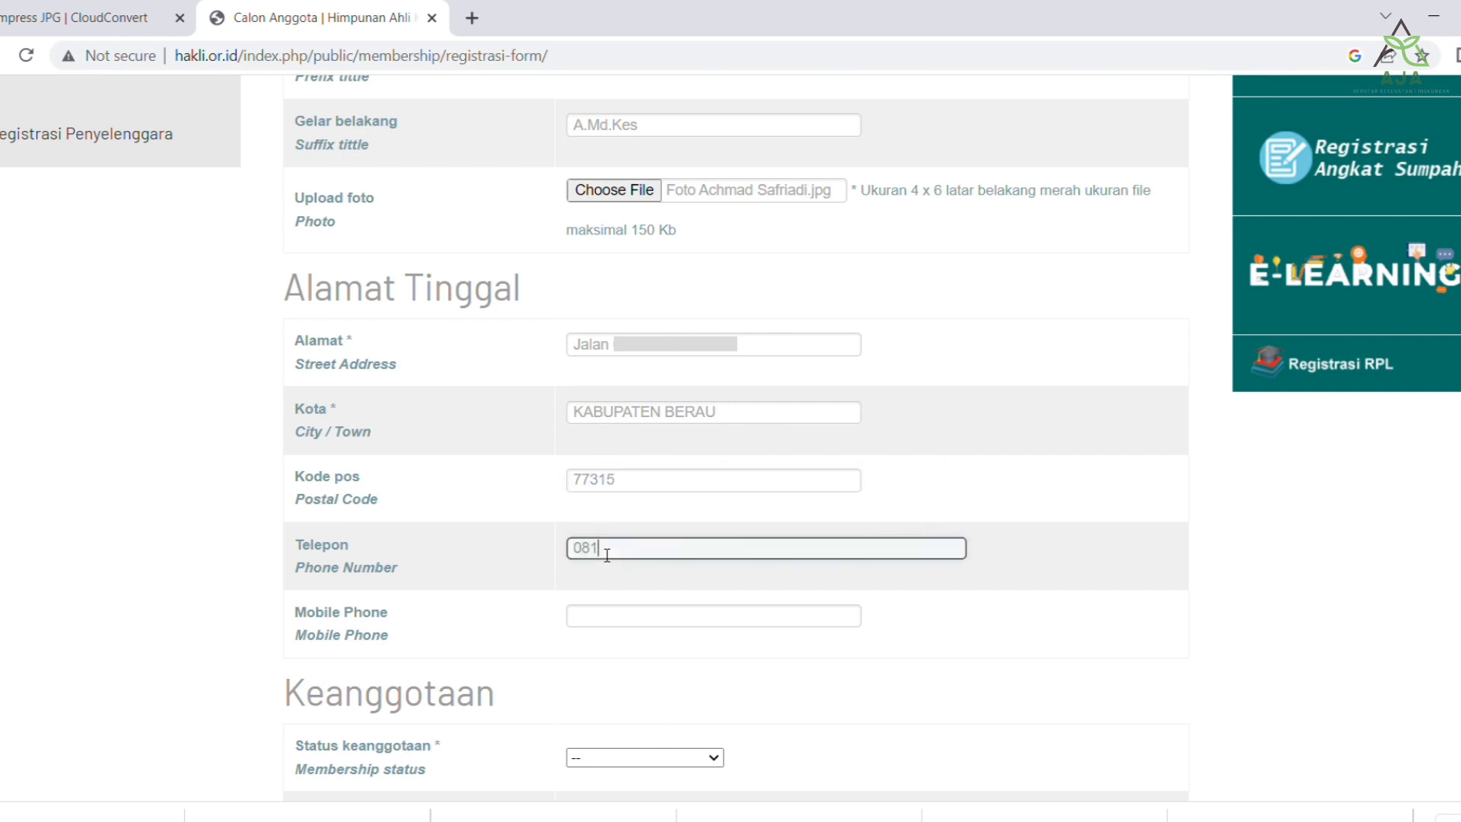
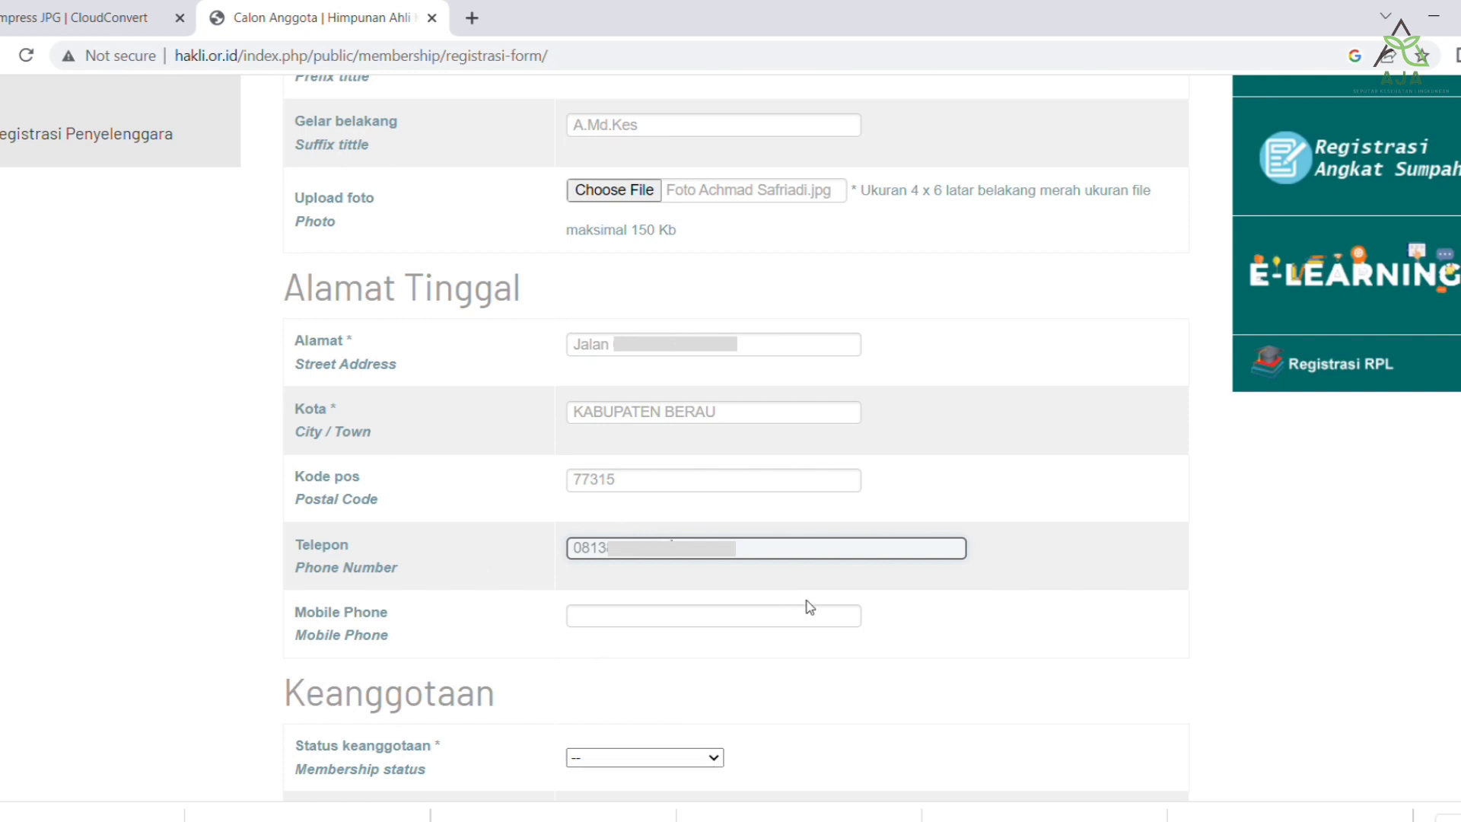
- Paste the mobile number and set membership Anggota Biasa, branch KALIMANTAN TIMUR
{"action": "left_click", "coordinate": [686, 623]}
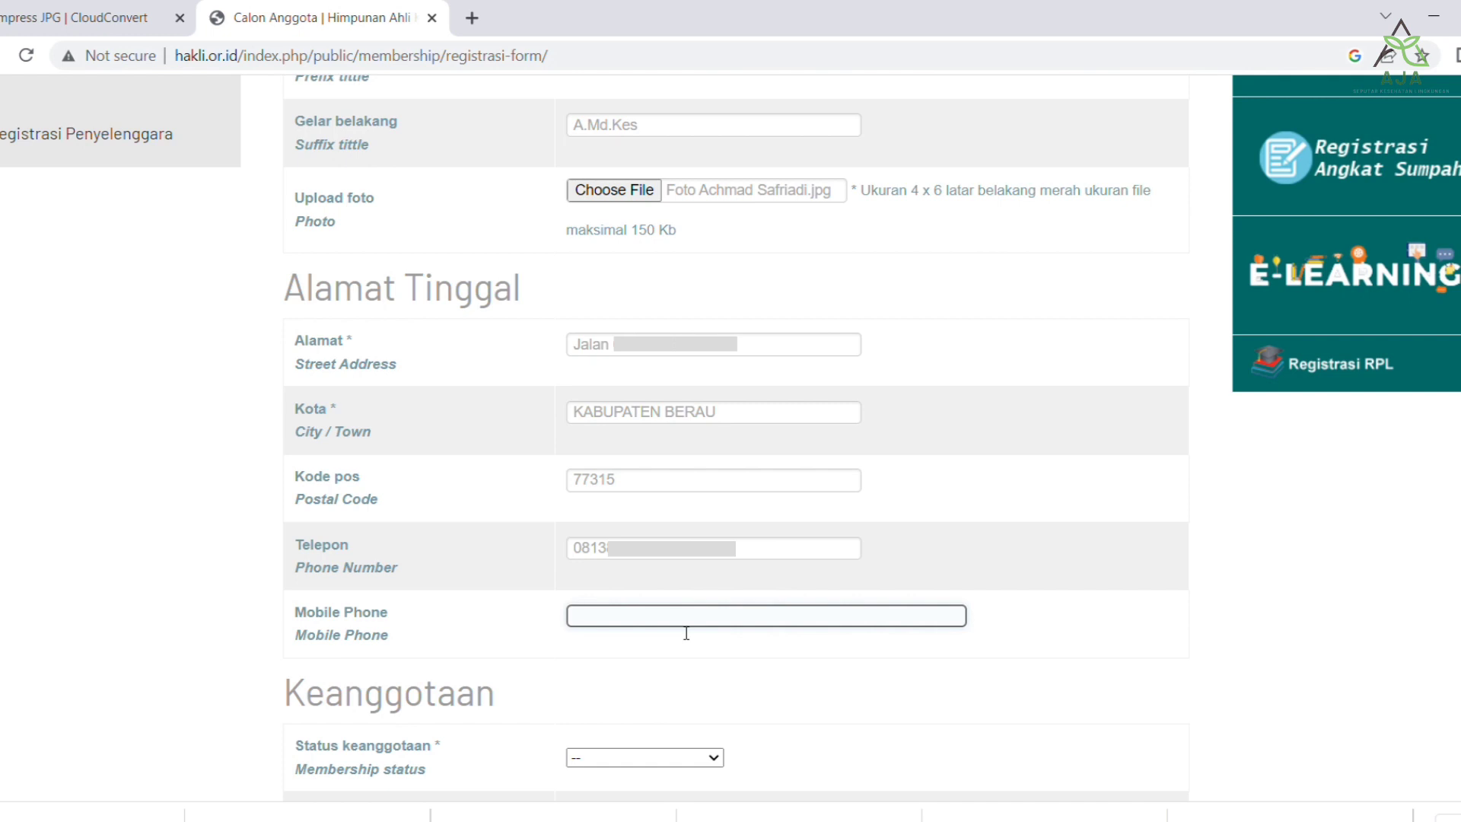
{"action": "key", "text": "ctrl+v"}
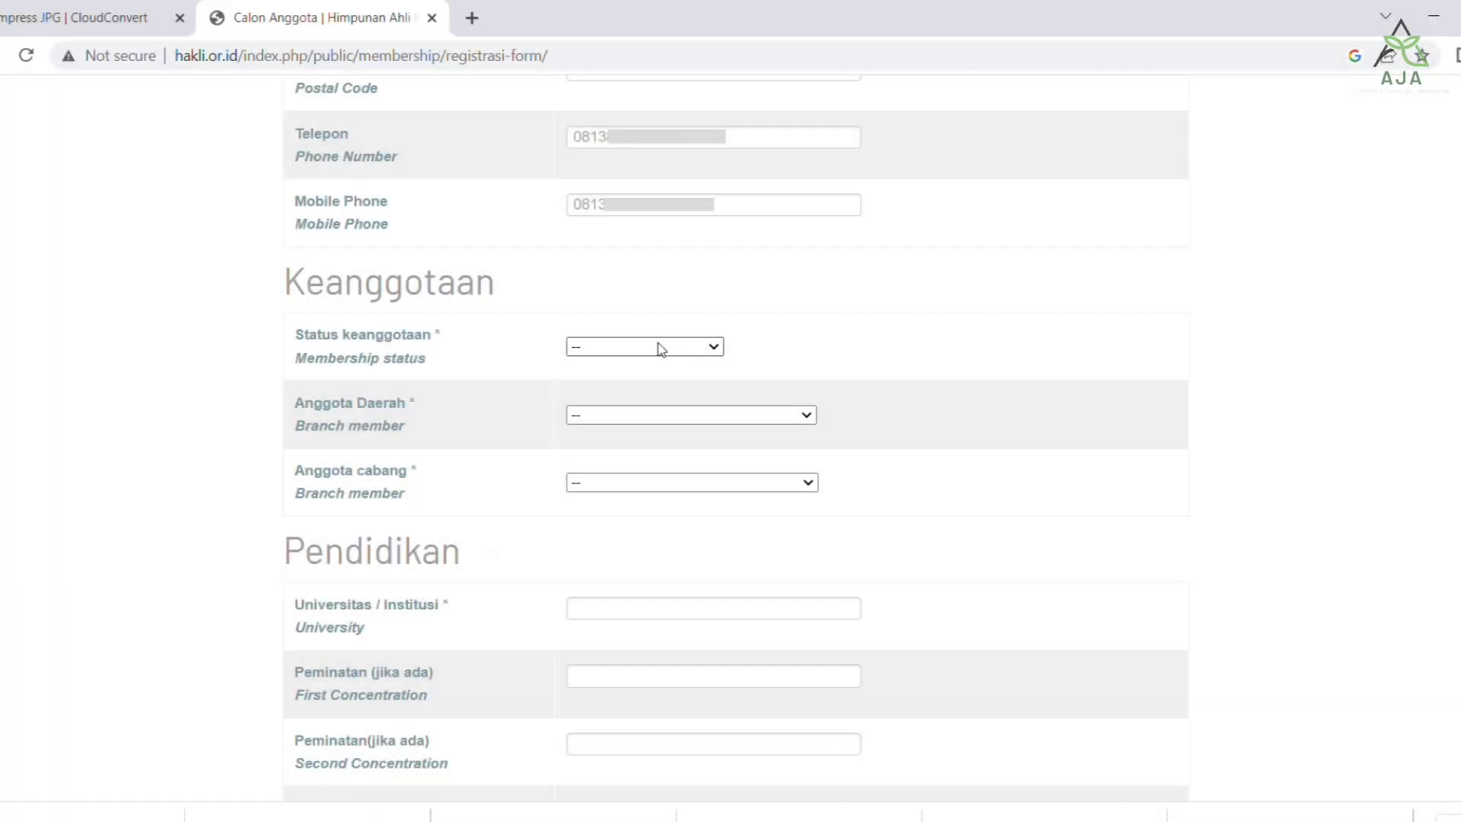
{"action": "left_click", "coordinate": [662, 347]}
{"action": "left_click", "coordinate": [624, 371]}
{"action": "left_click", "coordinate": [615, 417]}
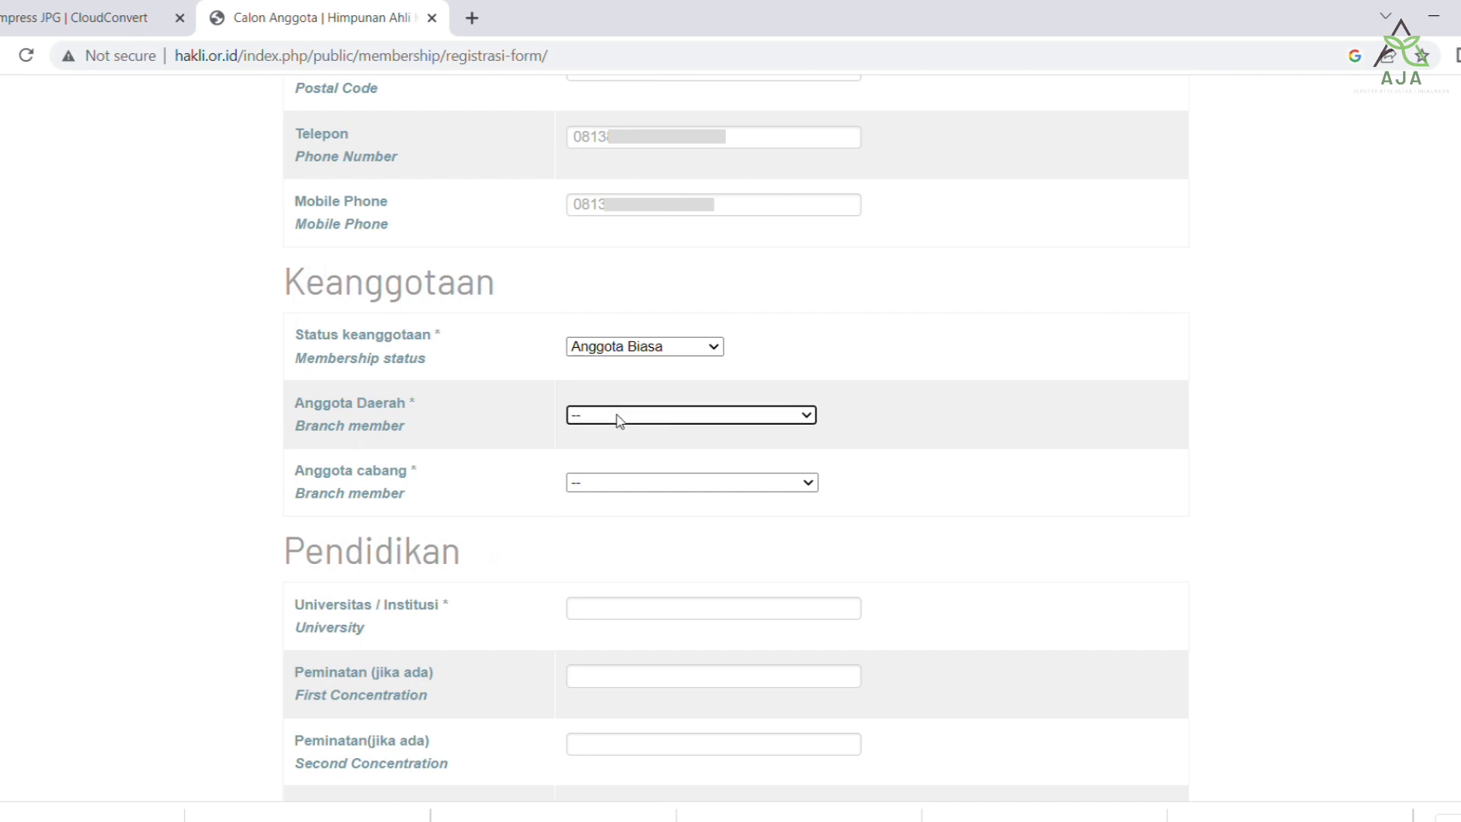
{"action": "left_click", "coordinate": [672, 479]}
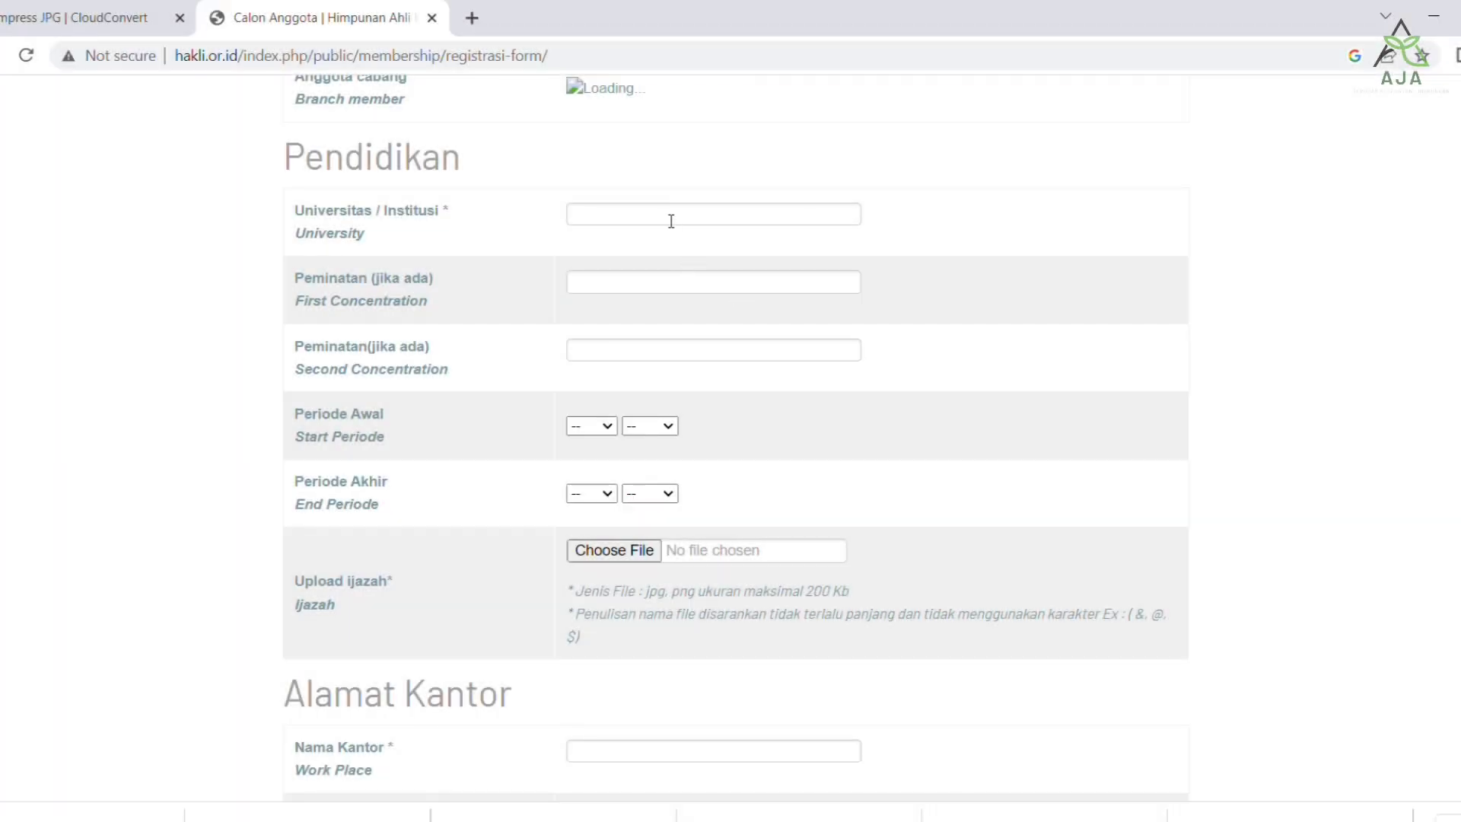
- Enter Universitas Muhammadiyah Kalimantan Timur, '-' for both concentrations, and attach the diploma JPG
{"action": "left_click", "coordinate": [666, 215]}
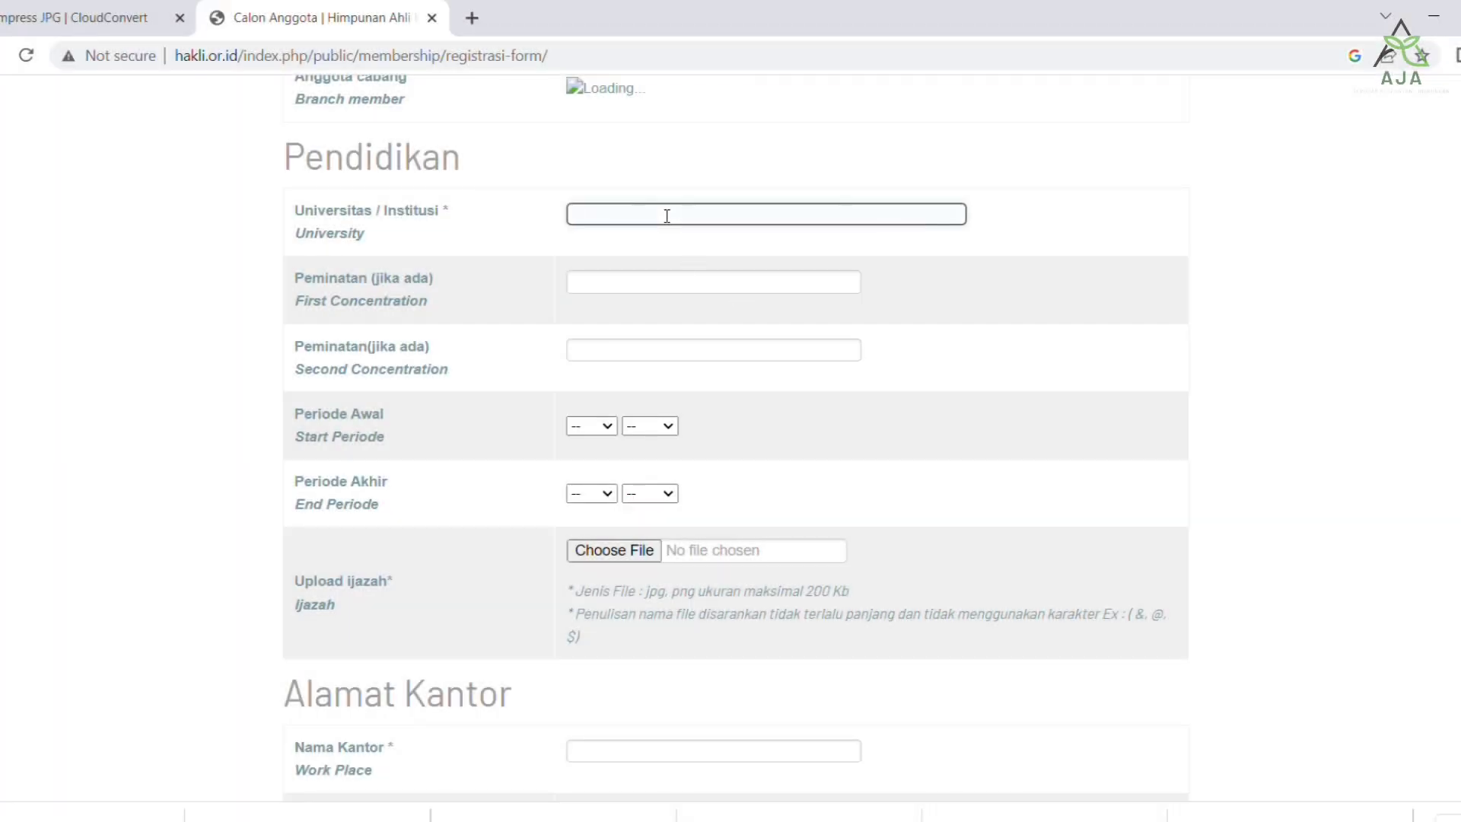
{"action": "type", "text": "Uni"}
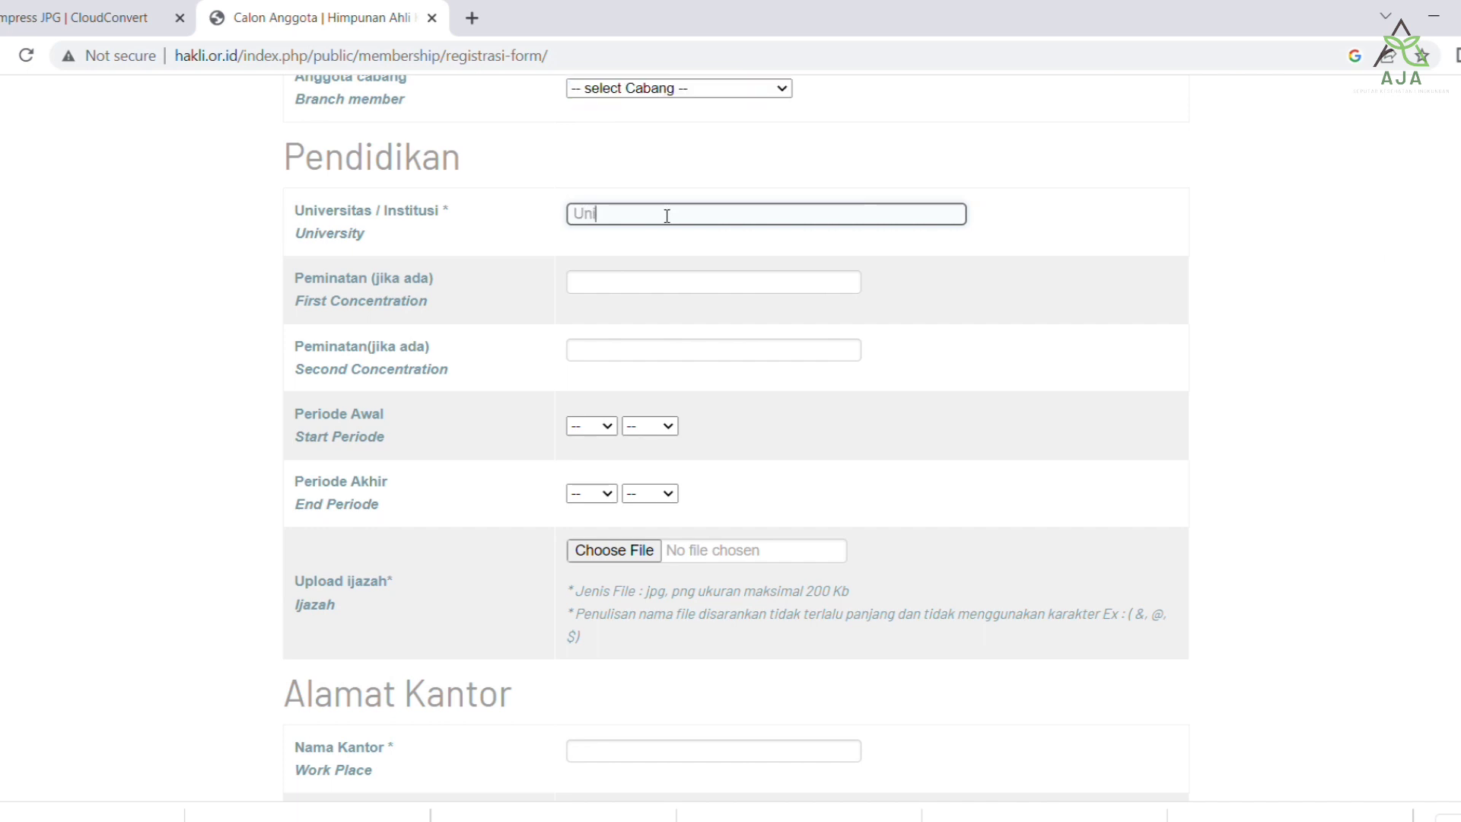
{"action": "type", "text": "vers"}
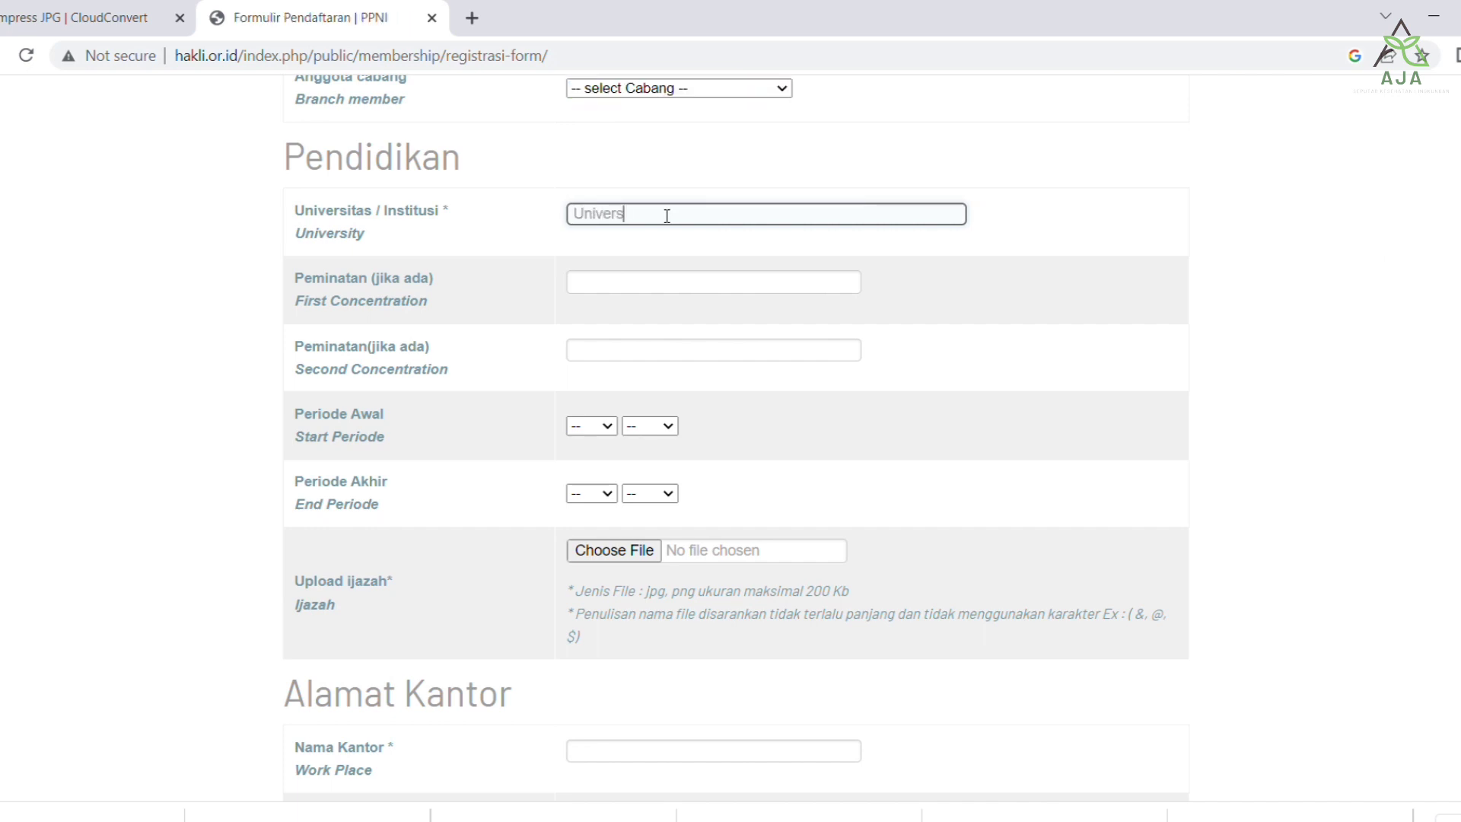
{"action": "type", "text": "itas Muhammadiyah Kalimantan "}
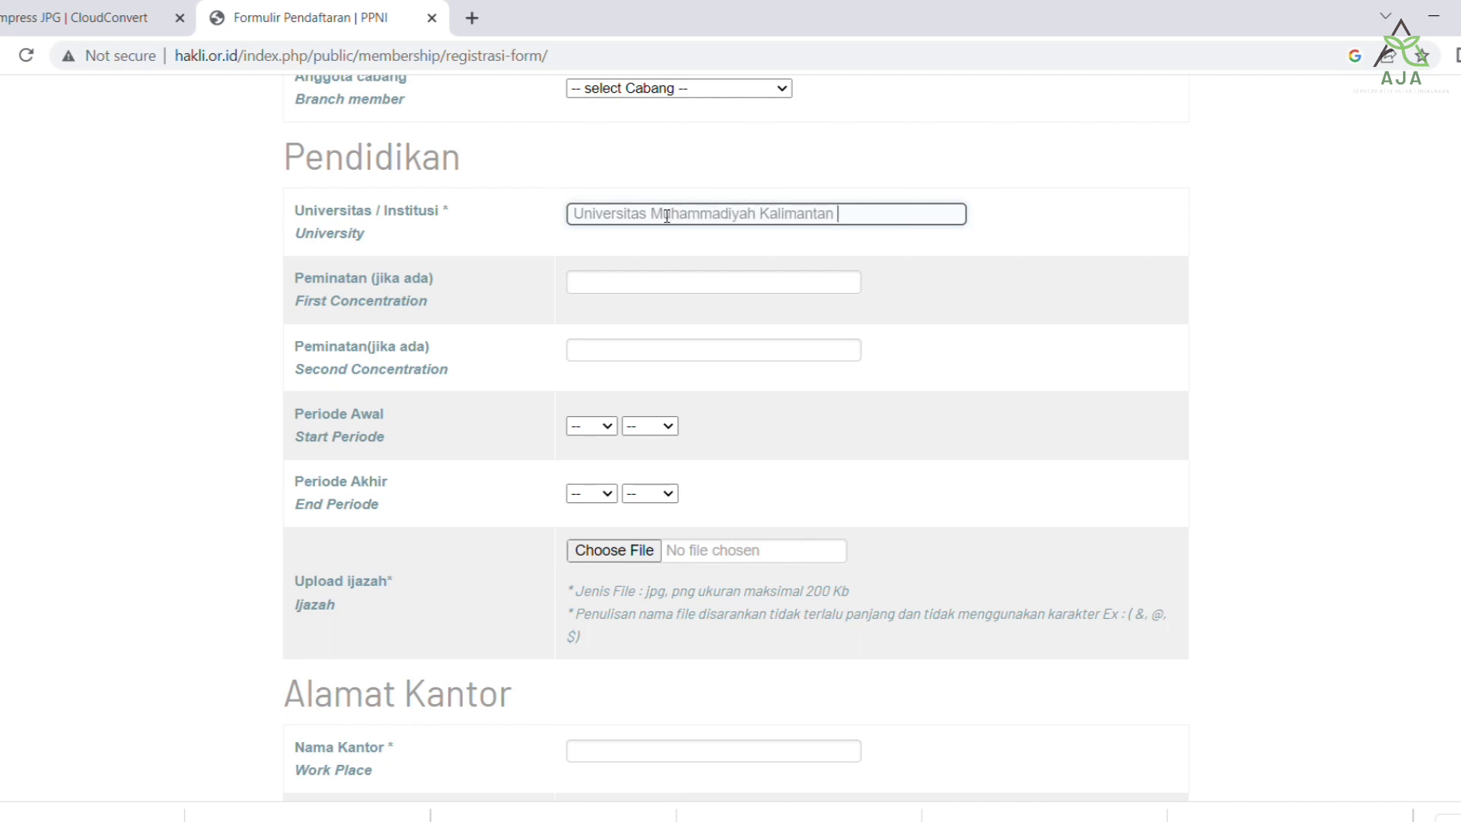
{"action": "type", "text": "Timur"}
{"action": "left_click", "coordinate": [743, 301]}
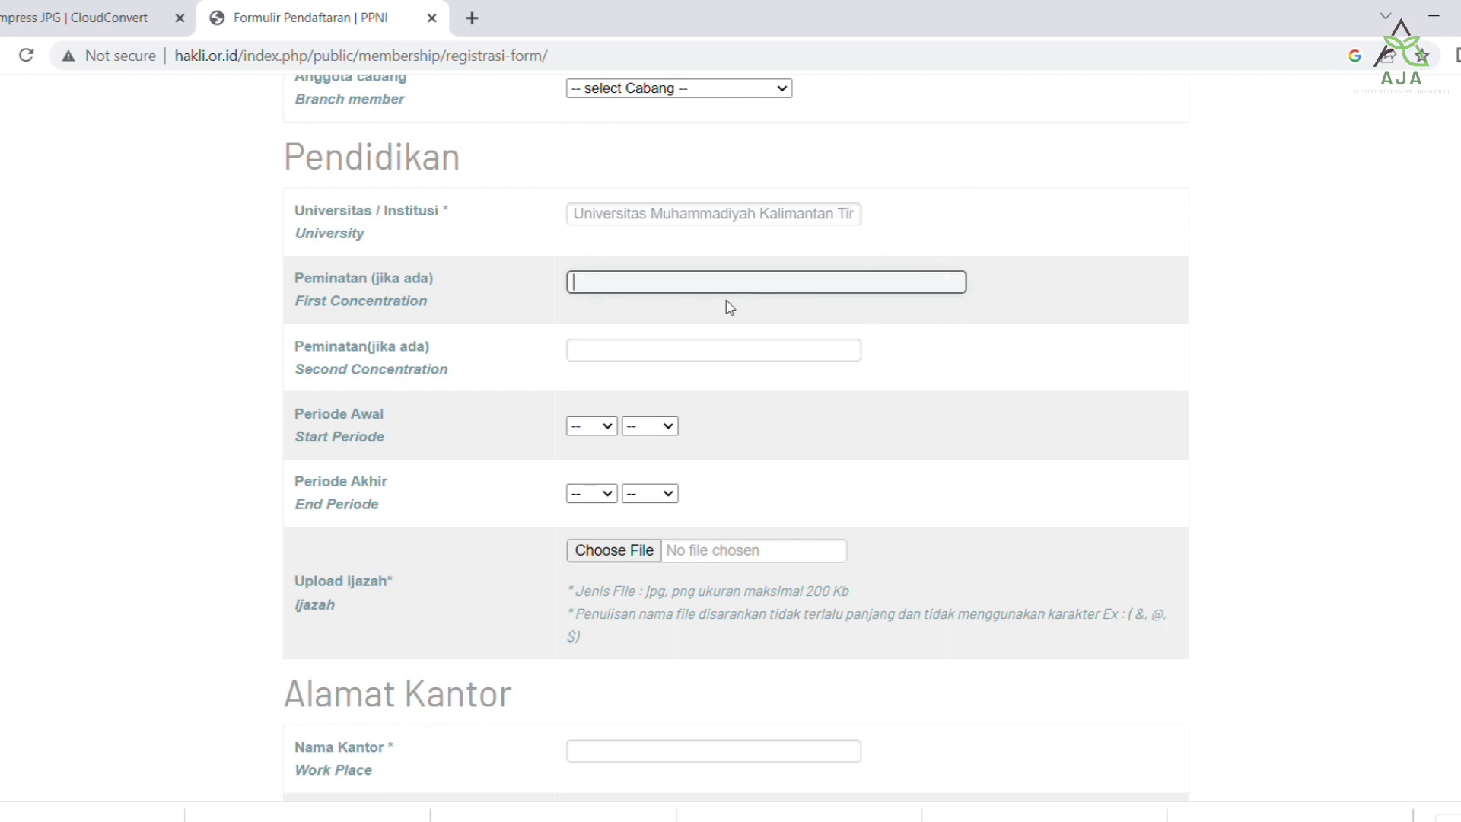
{"action": "type", "text": "-"}
{"action": "key", "text": "Tab"}
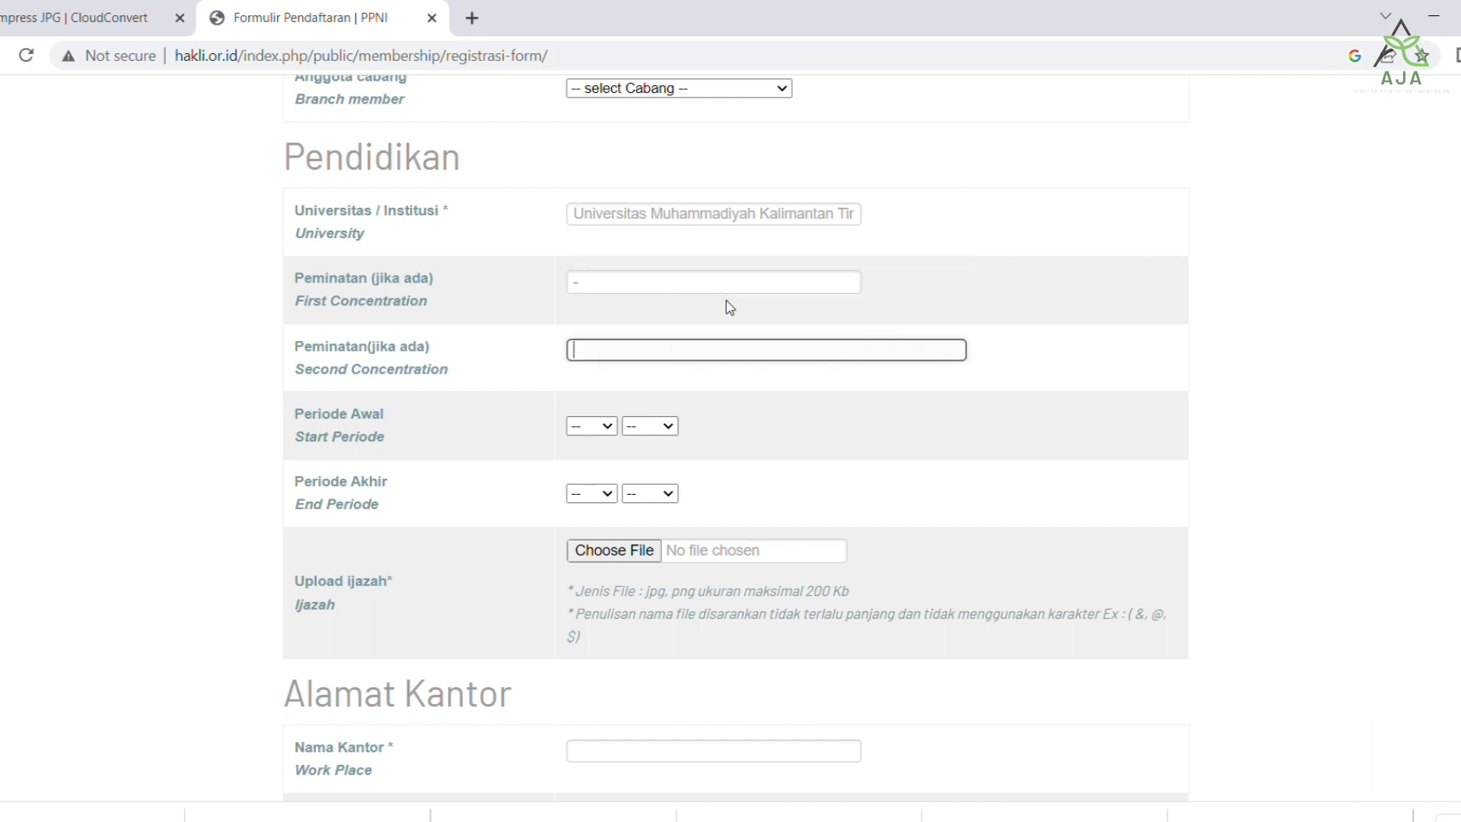
{"action": "type", "text": "-"}
{"action": "key", "text": "Tab"}
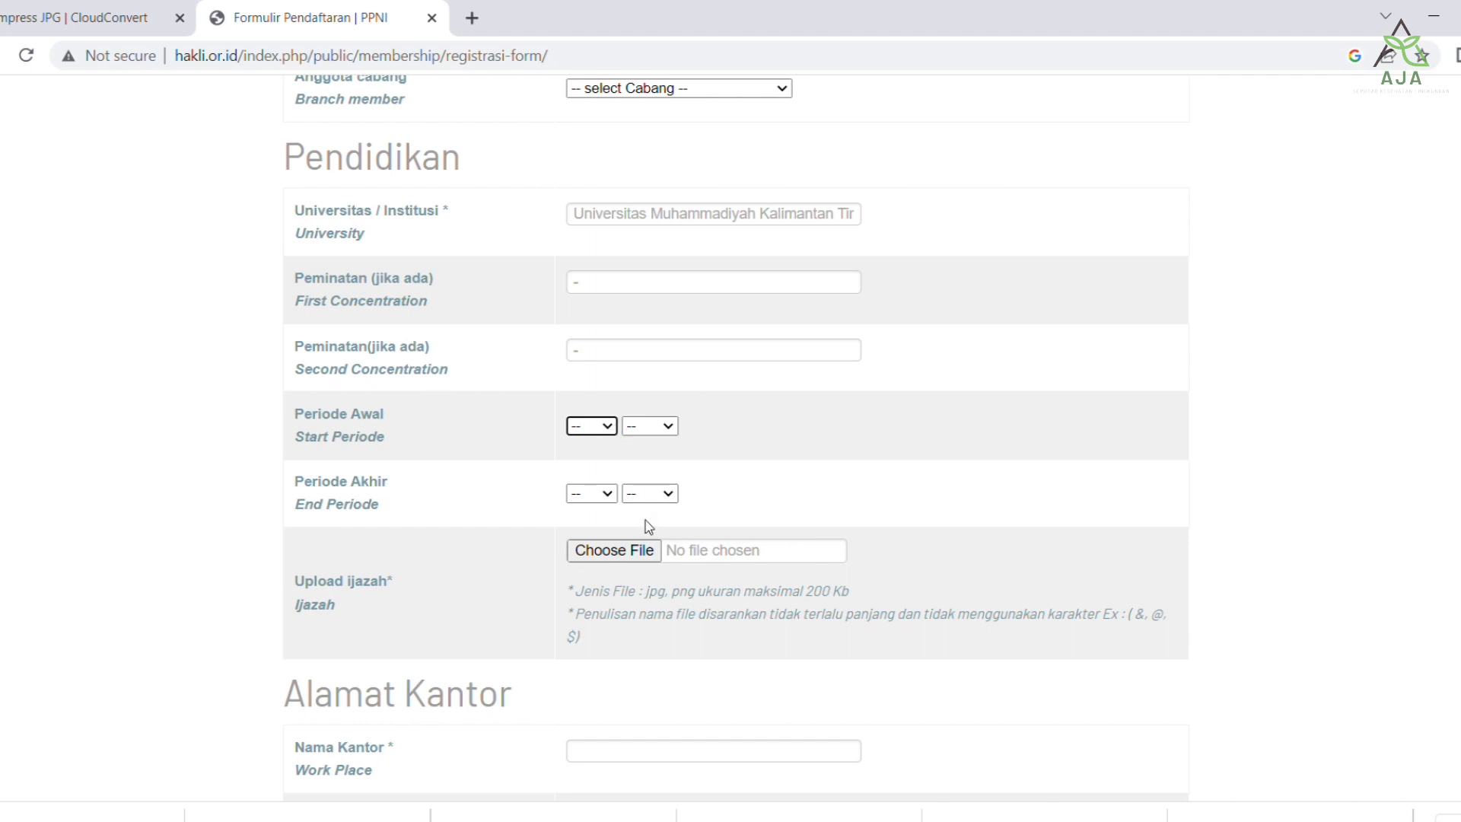
{"action": "left_click", "coordinate": [624, 552]}
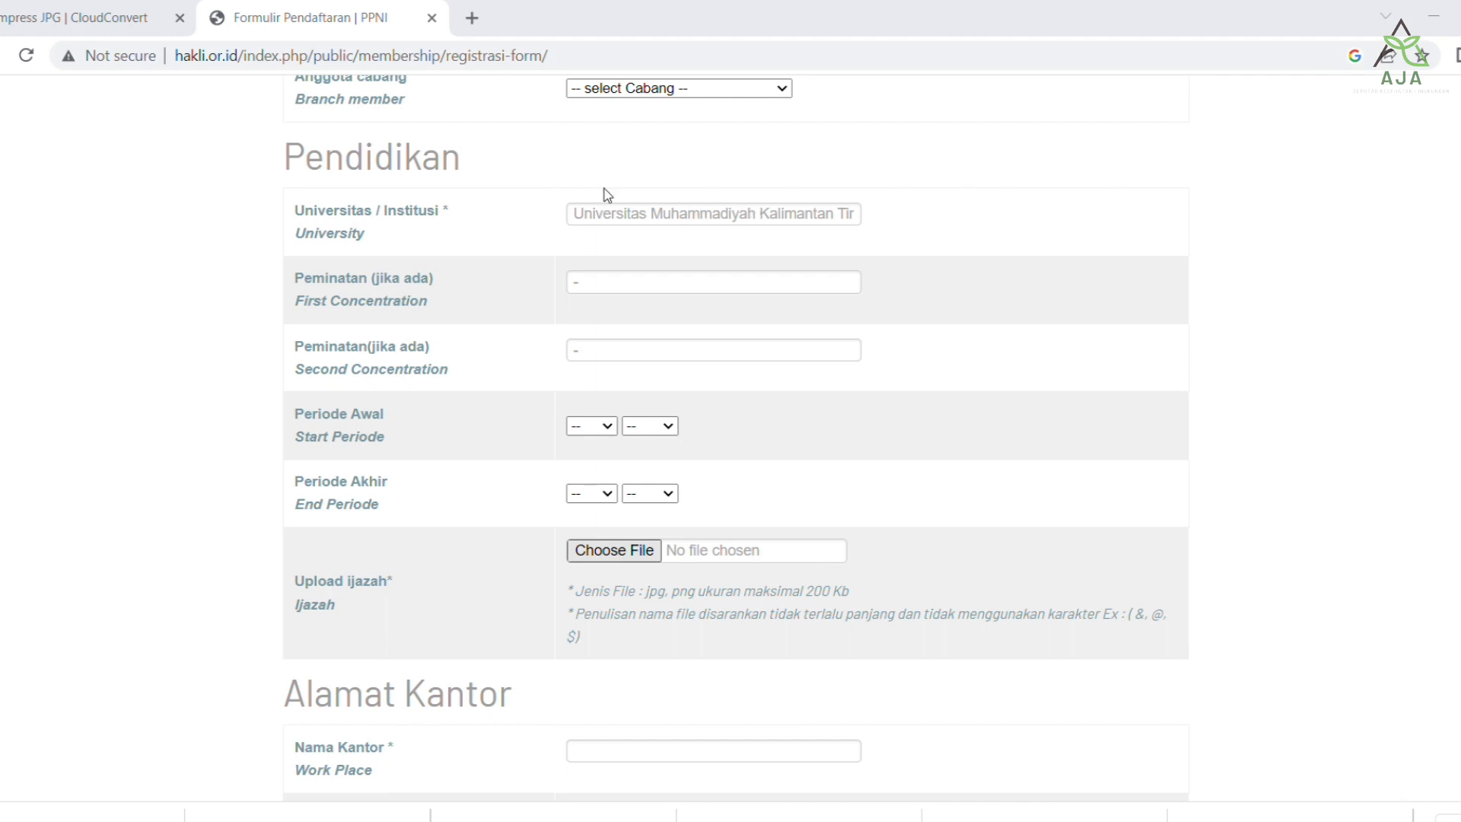
{"action": "double_click", "coordinate": [388, 204]}
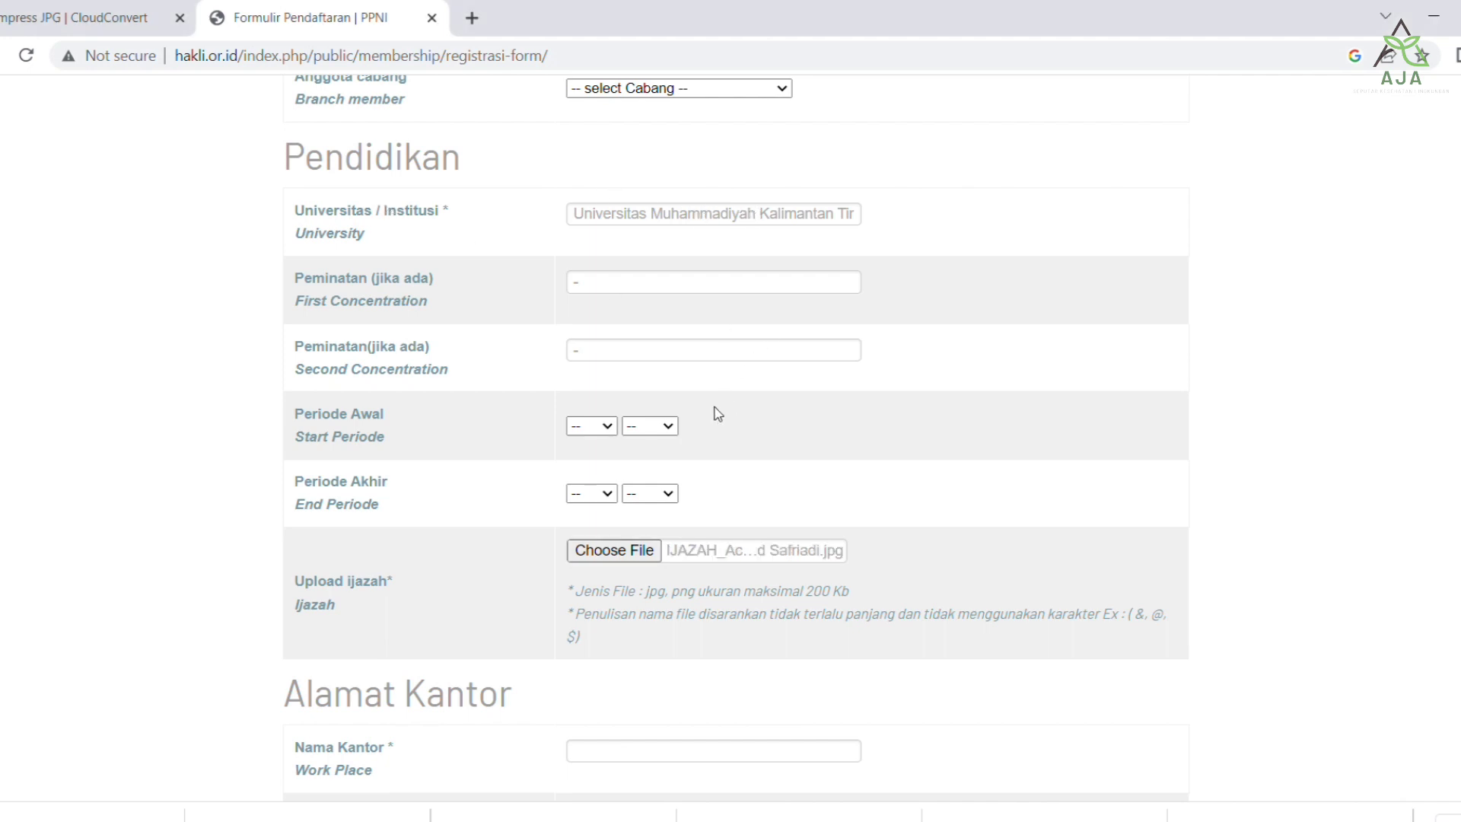
- Enter office name Puskesmas Batu Putih and the office street address
{"action": "scroll", "coordinate": [713, 378], "scroll_direction": "down", "scroll_amount": 6}
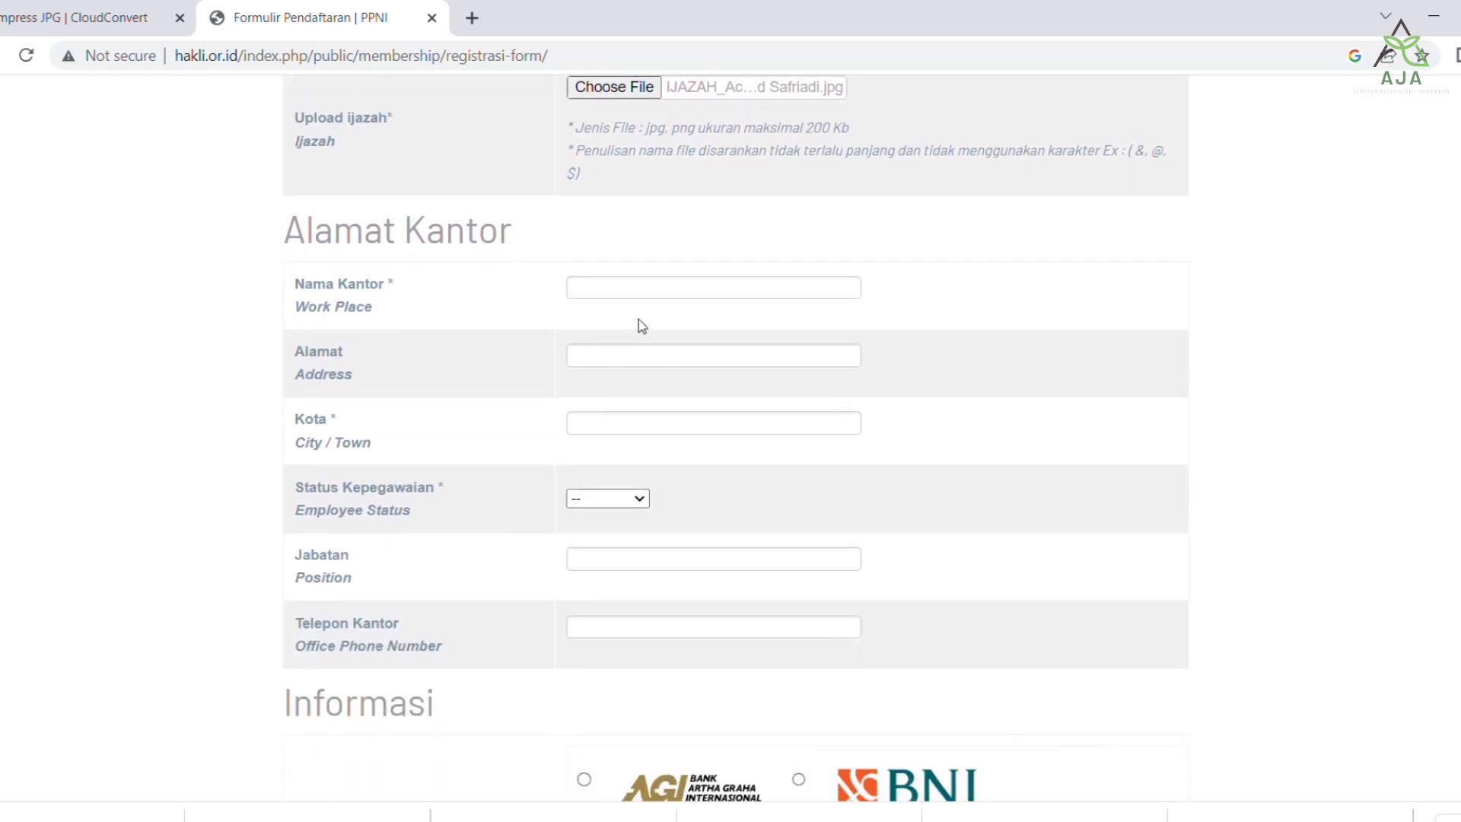
{"action": "left_click", "coordinate": [634, 302]}
{"action": "type", "text": "P"}
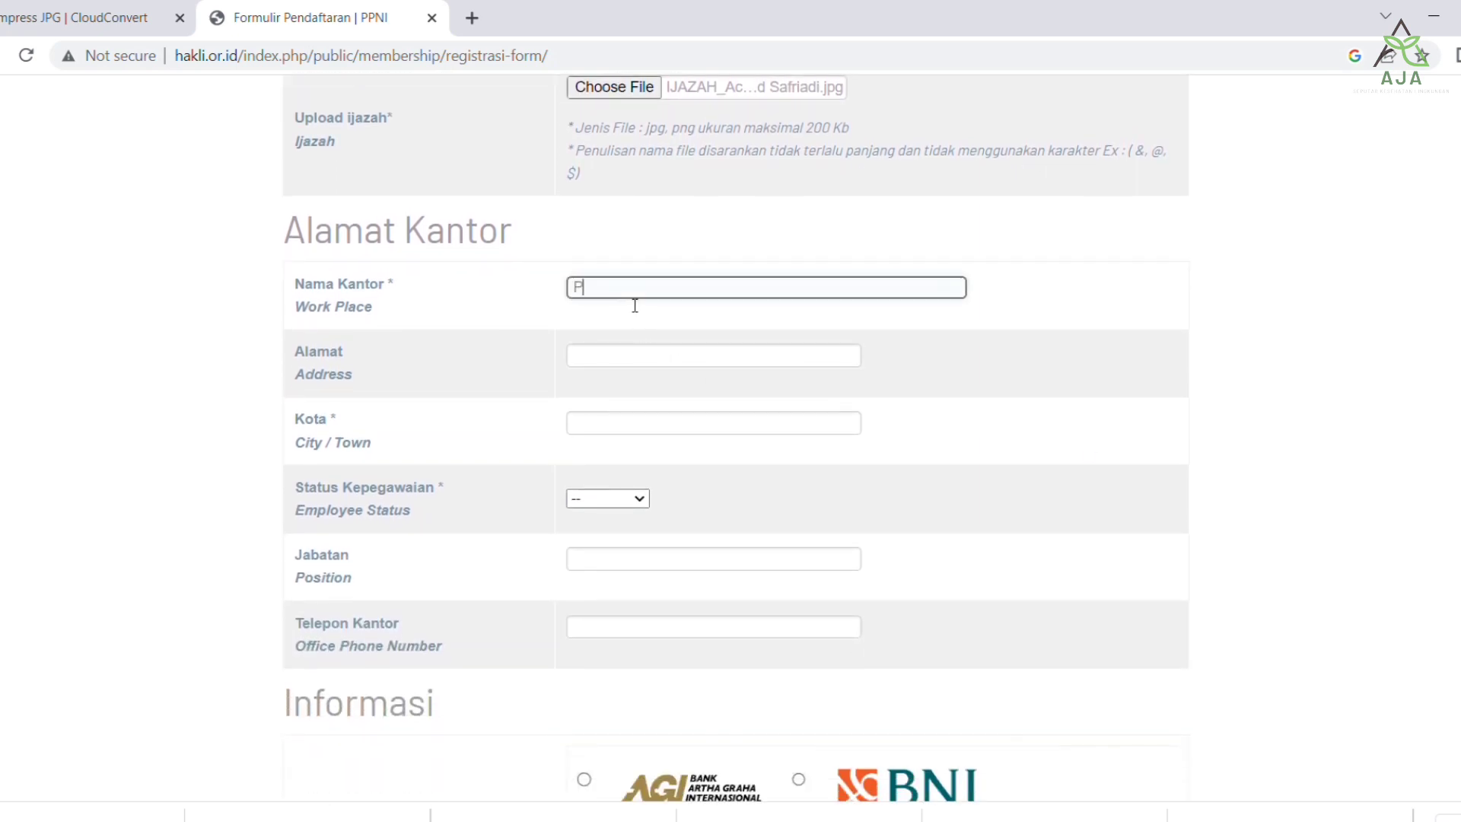
{"action": "type", "text": "uskesmas Batu Putih"}
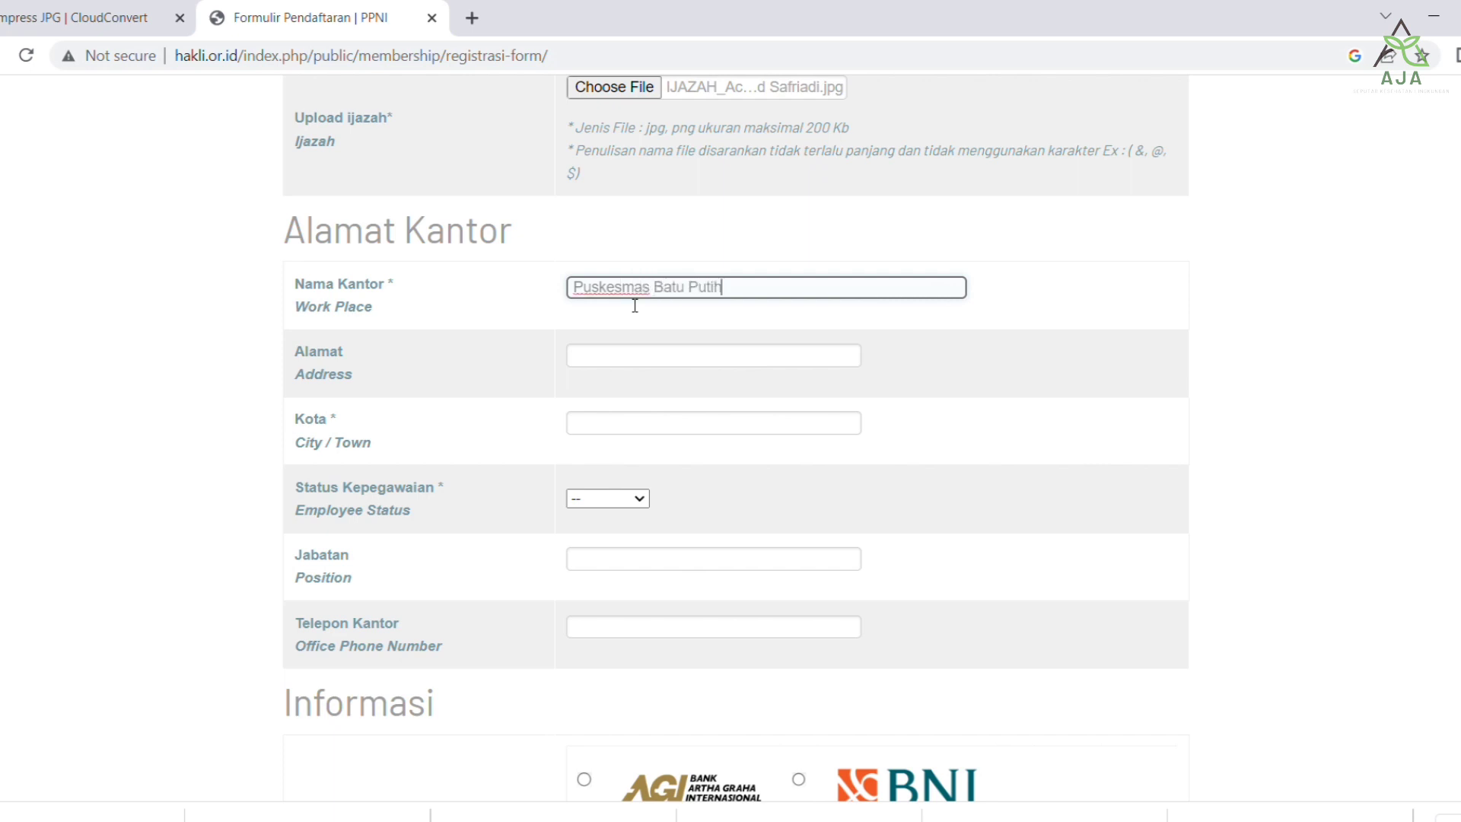
{"action": "left_click", "coordinate": [612, 354]}
{"action": "type", "text": "Jalan Ra"}
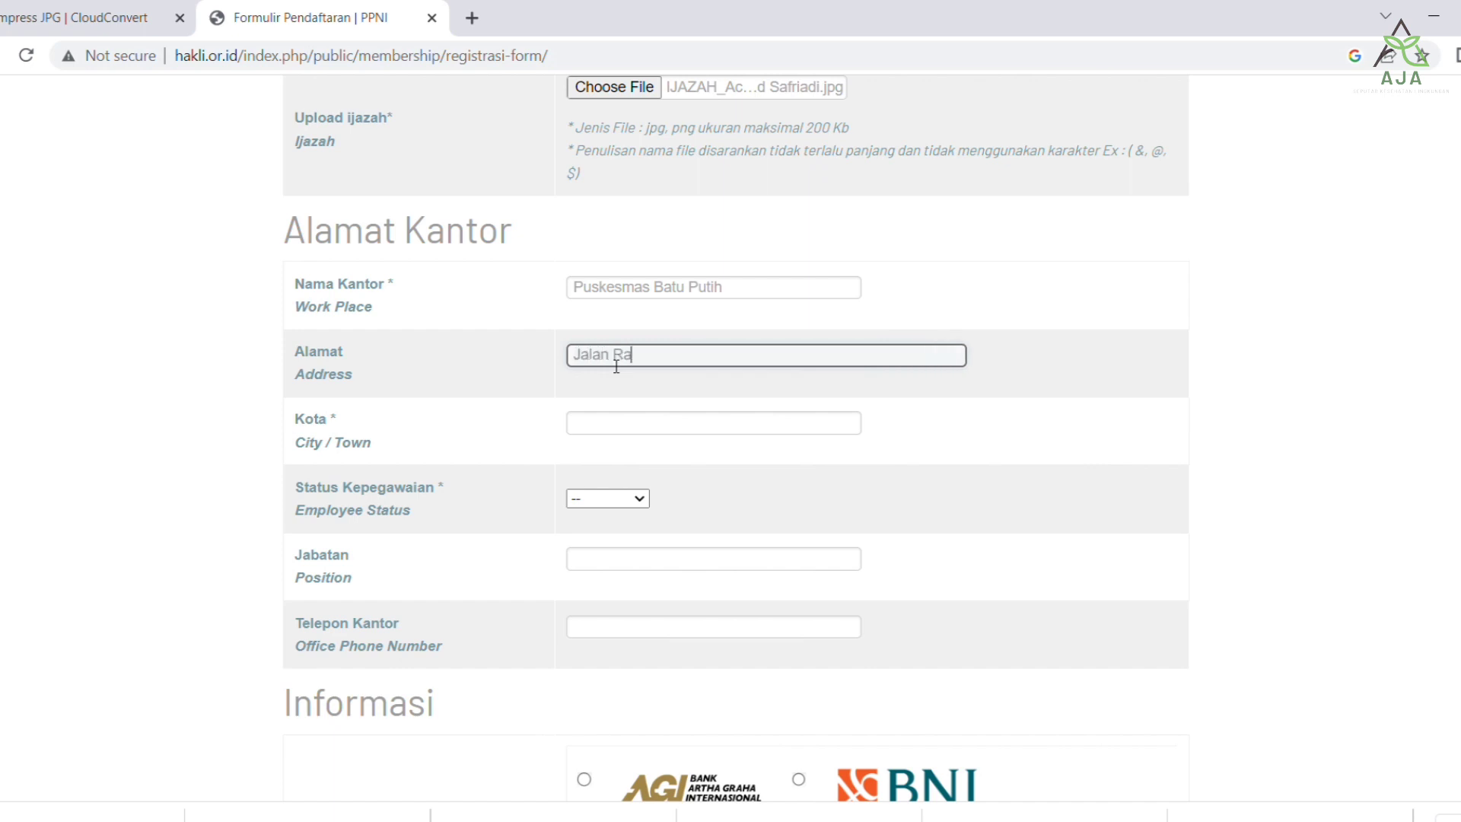
{"action": "type", "text": "ja Alam 2 Kampung"}
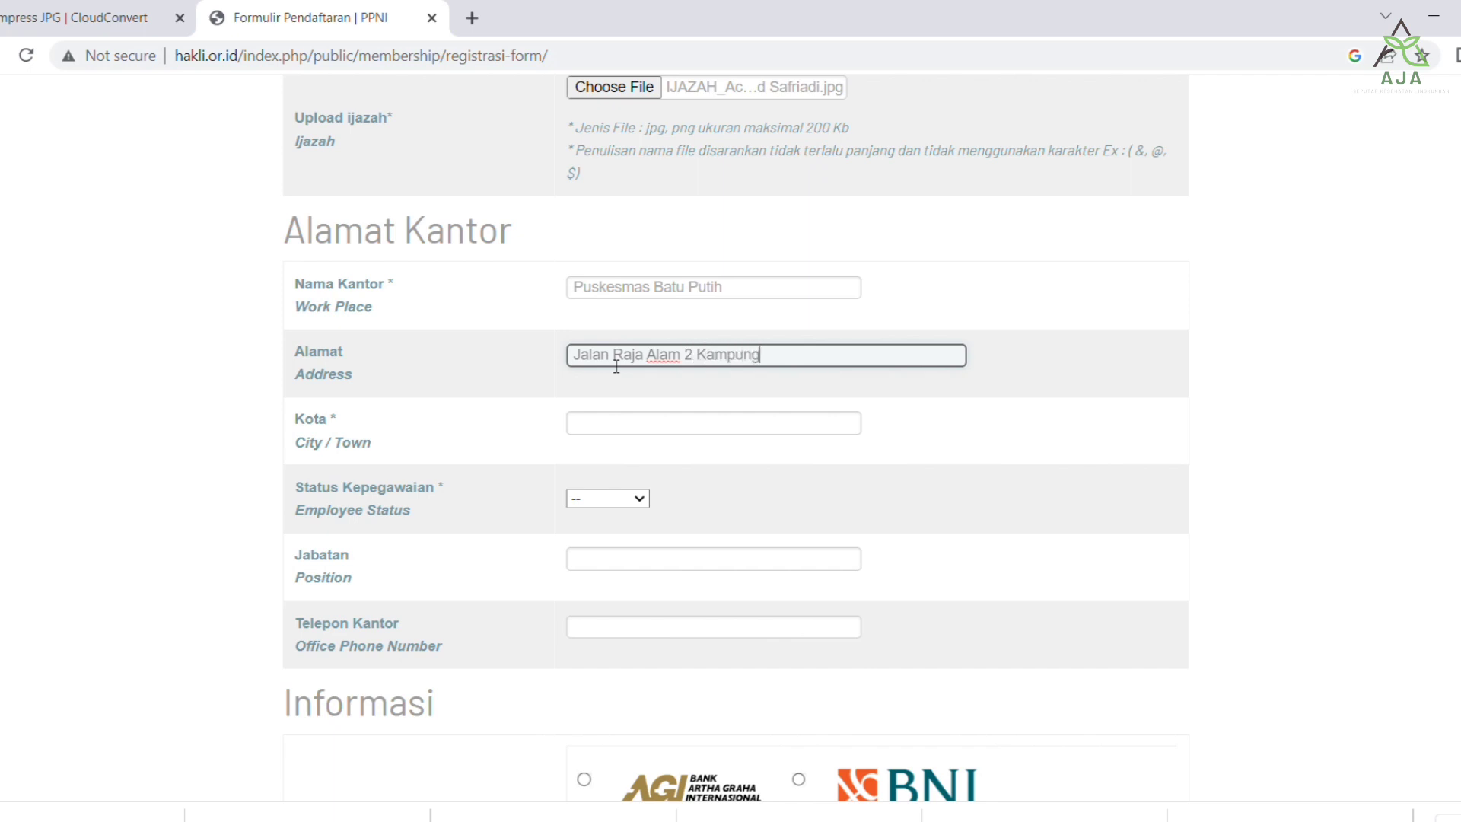
{"action": "type", "text": " Batu Putih Kab"}
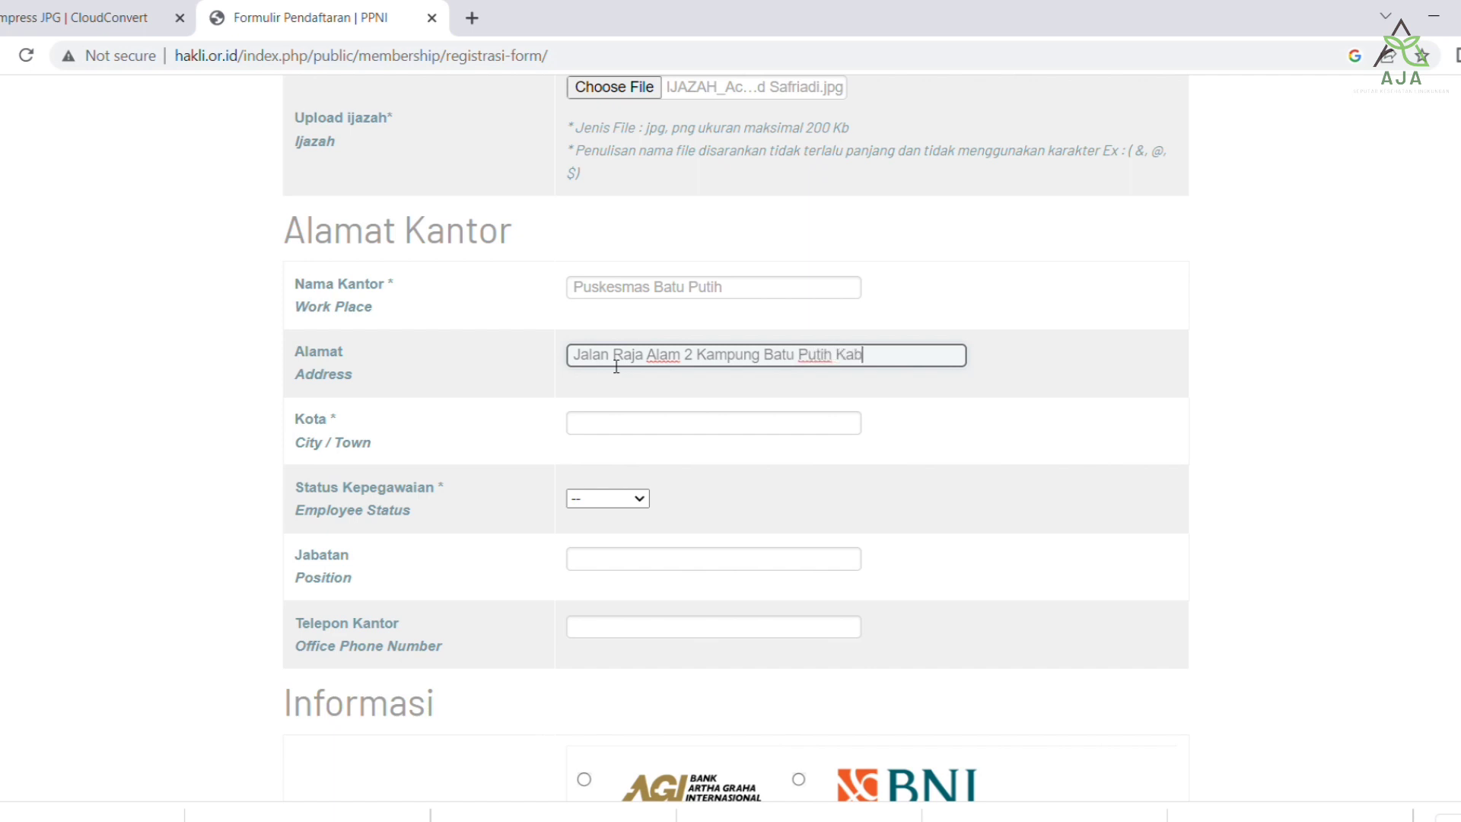
{"action": "type", "text": "upaten Berau"}
- Set office city KABUPATEN BERAU, status Non PNS, position Sanitarian, and the office phone
{"action": "left_click", "coordinate": [608, 438]}
{"action": "type", "text": "be"}
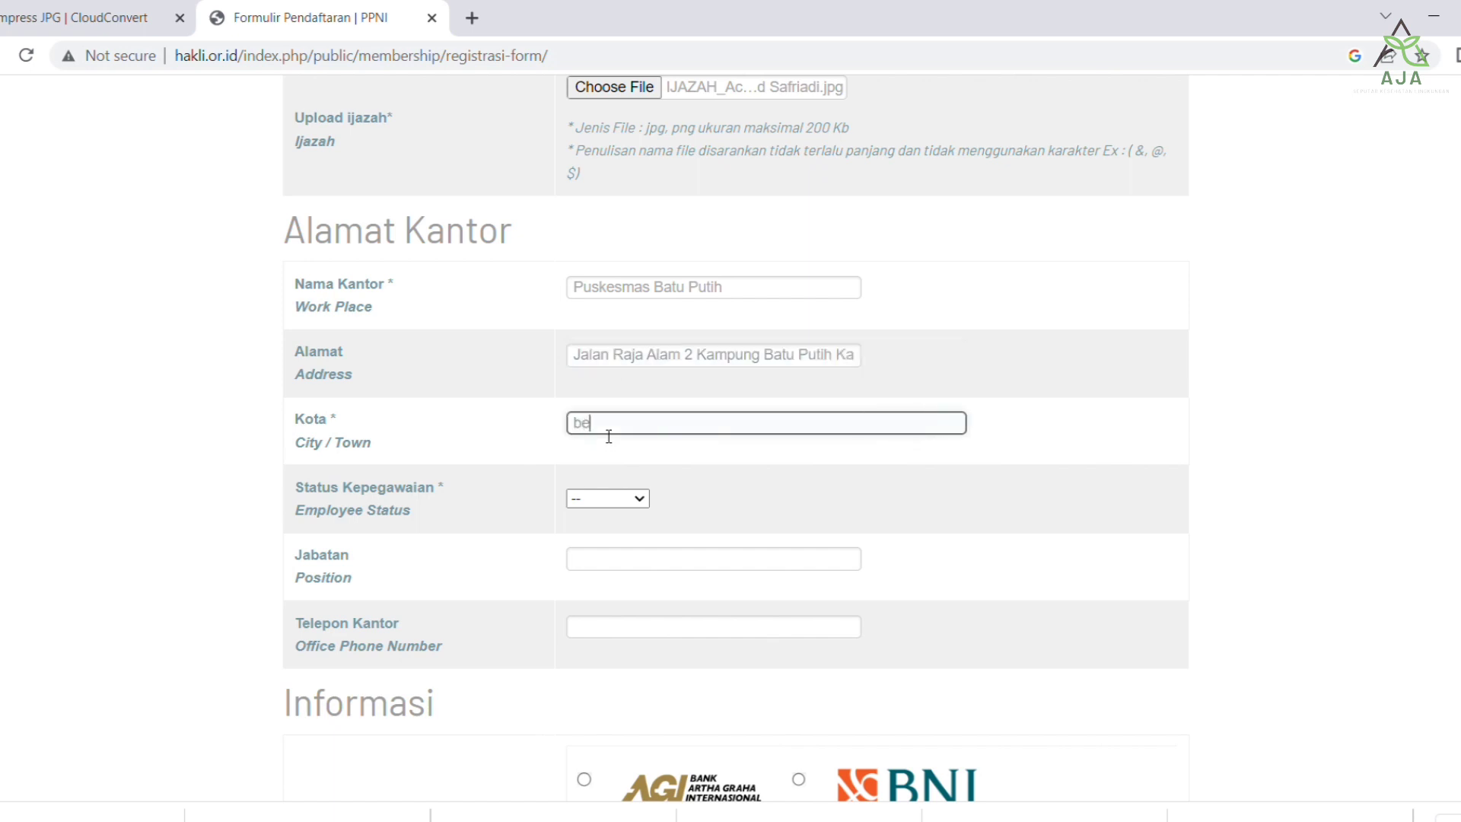
{"action": "type", "text": "rUPATEN JEMBER"}
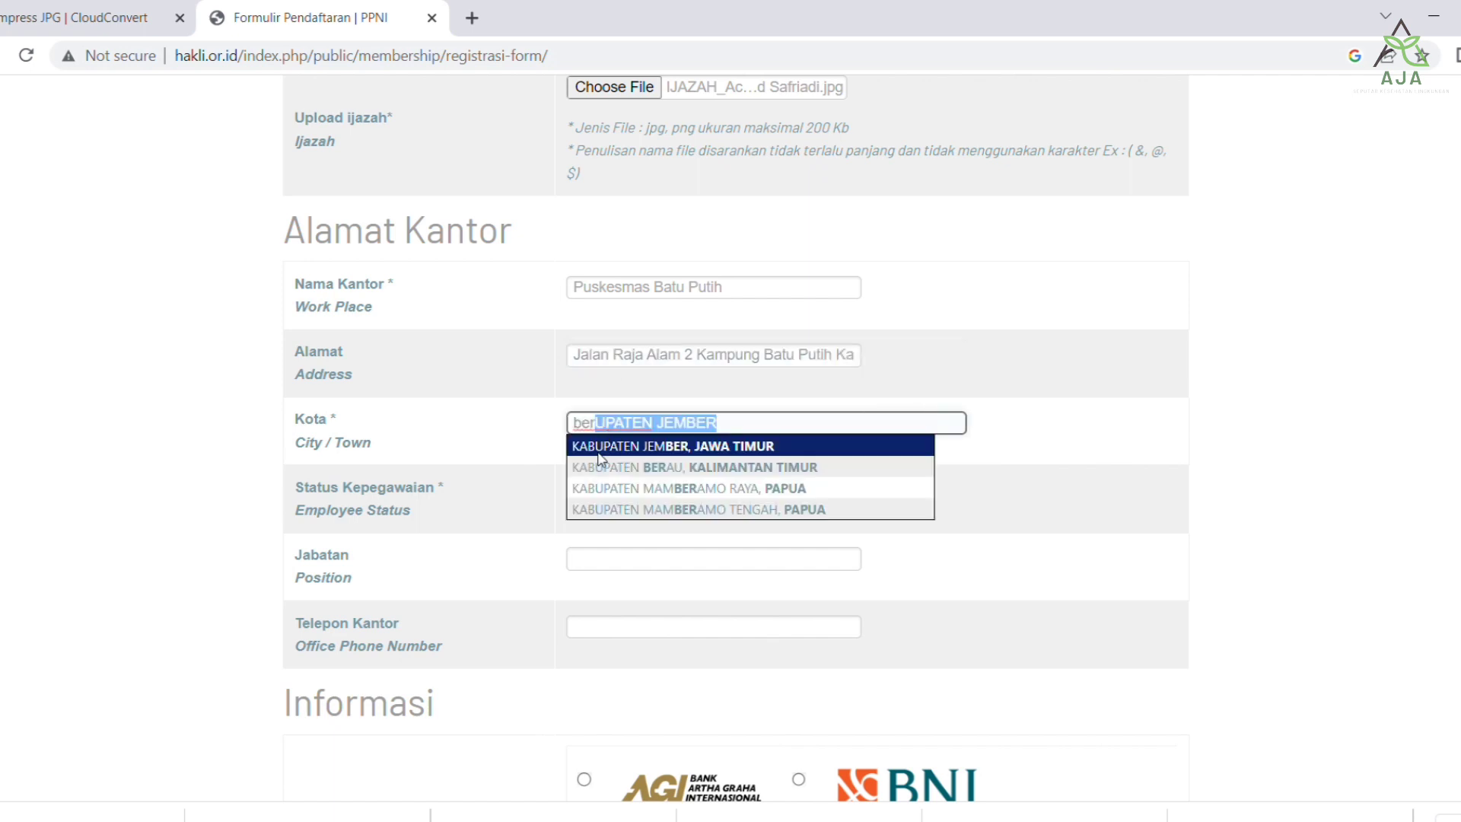
{"action": "left_click", "coordinate": [601, 465]}
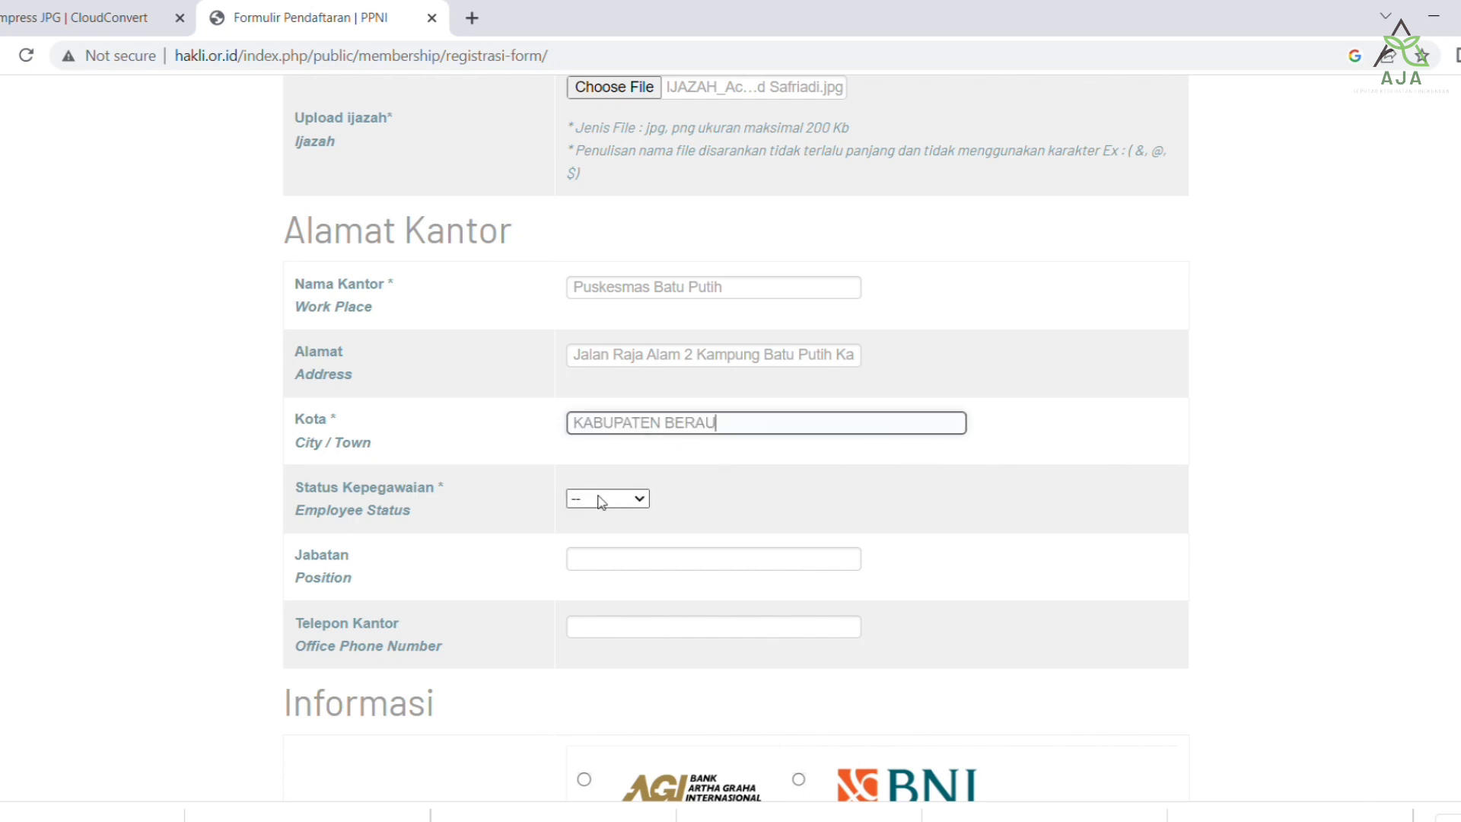
{"action": "left_click", "coordinate": [601, 501]}
{"action": "left_click", "coordinate": [601, 555]}
{"action": "left_click", "coordinate": [609, 558]}
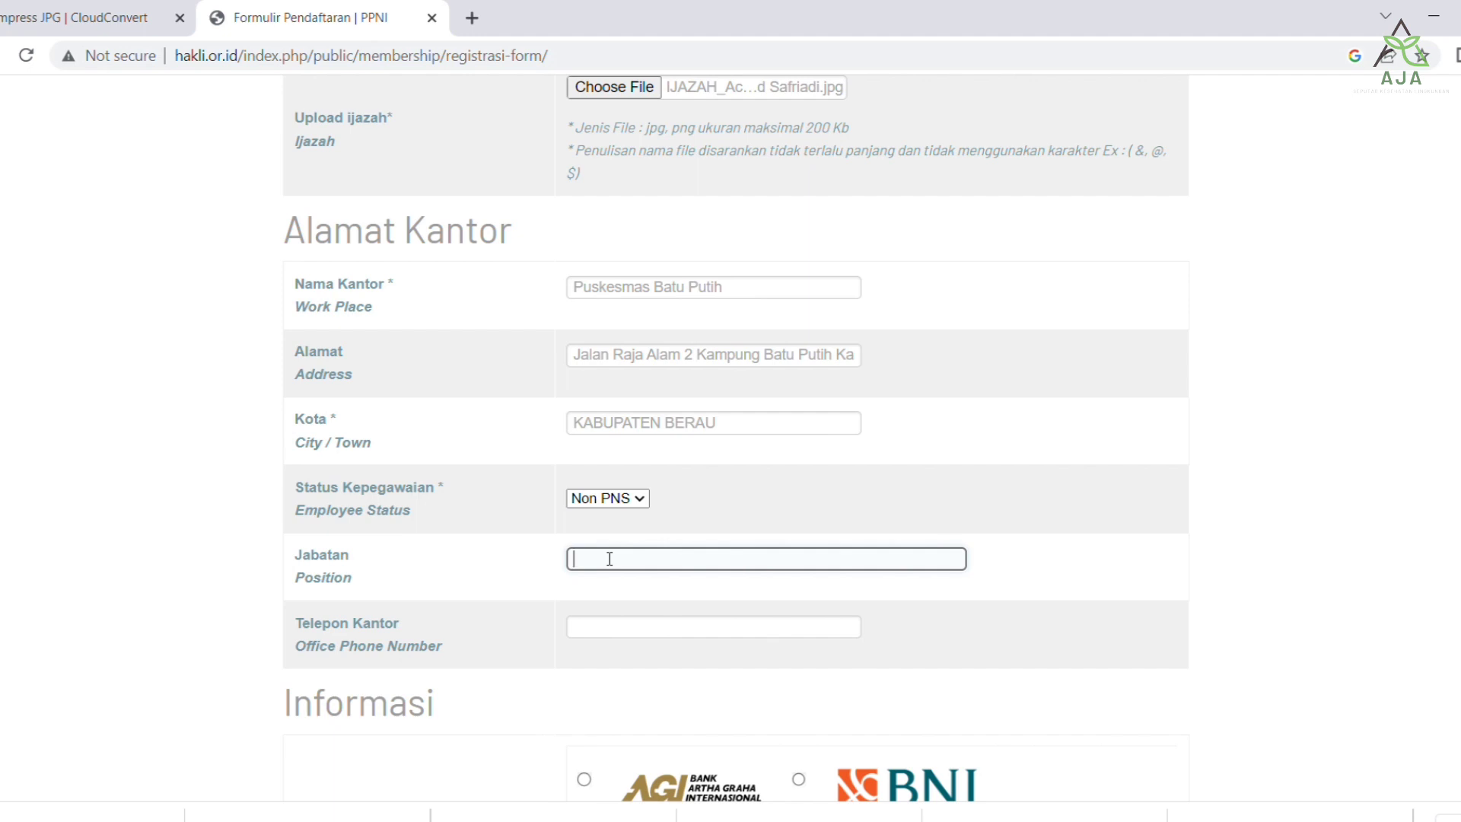
{"action": "type", "text": "Sanitarian"}
{"action": "left_click", "coordinate": [615, 637]}
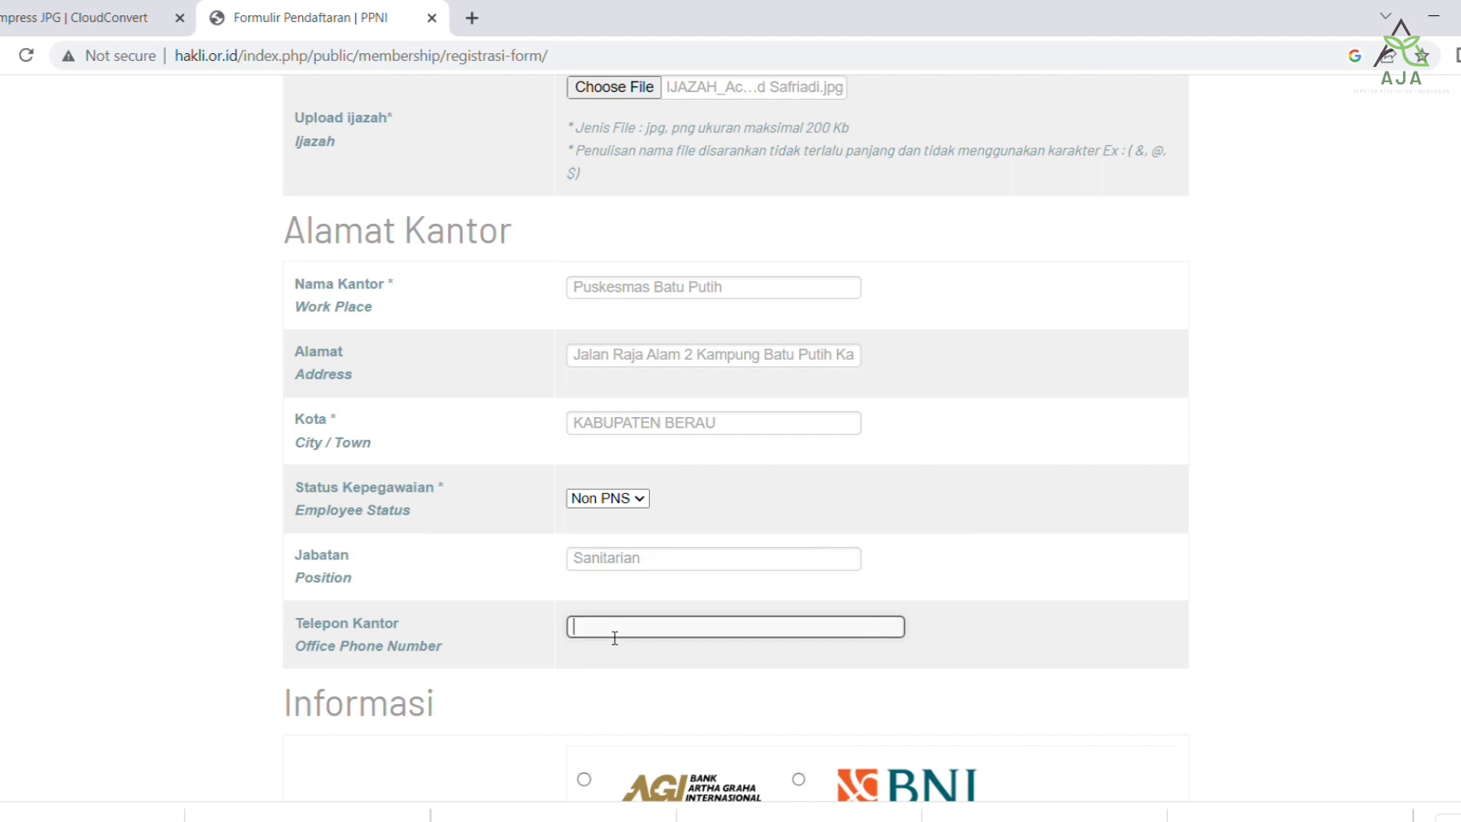
{"action": "type", "text": "08125"}
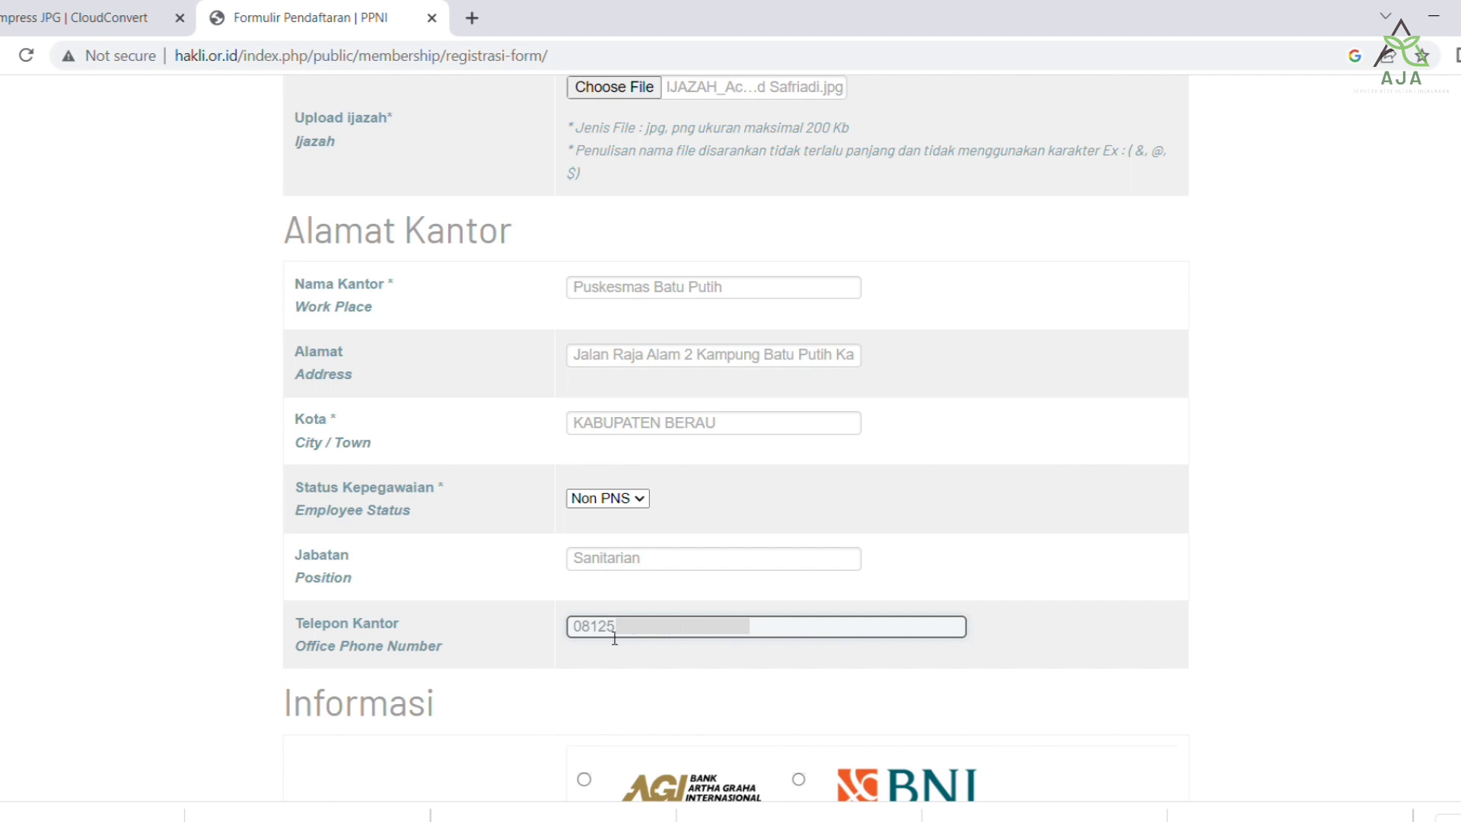
{"action": "left_click", "coordinate": [1331, 455]}
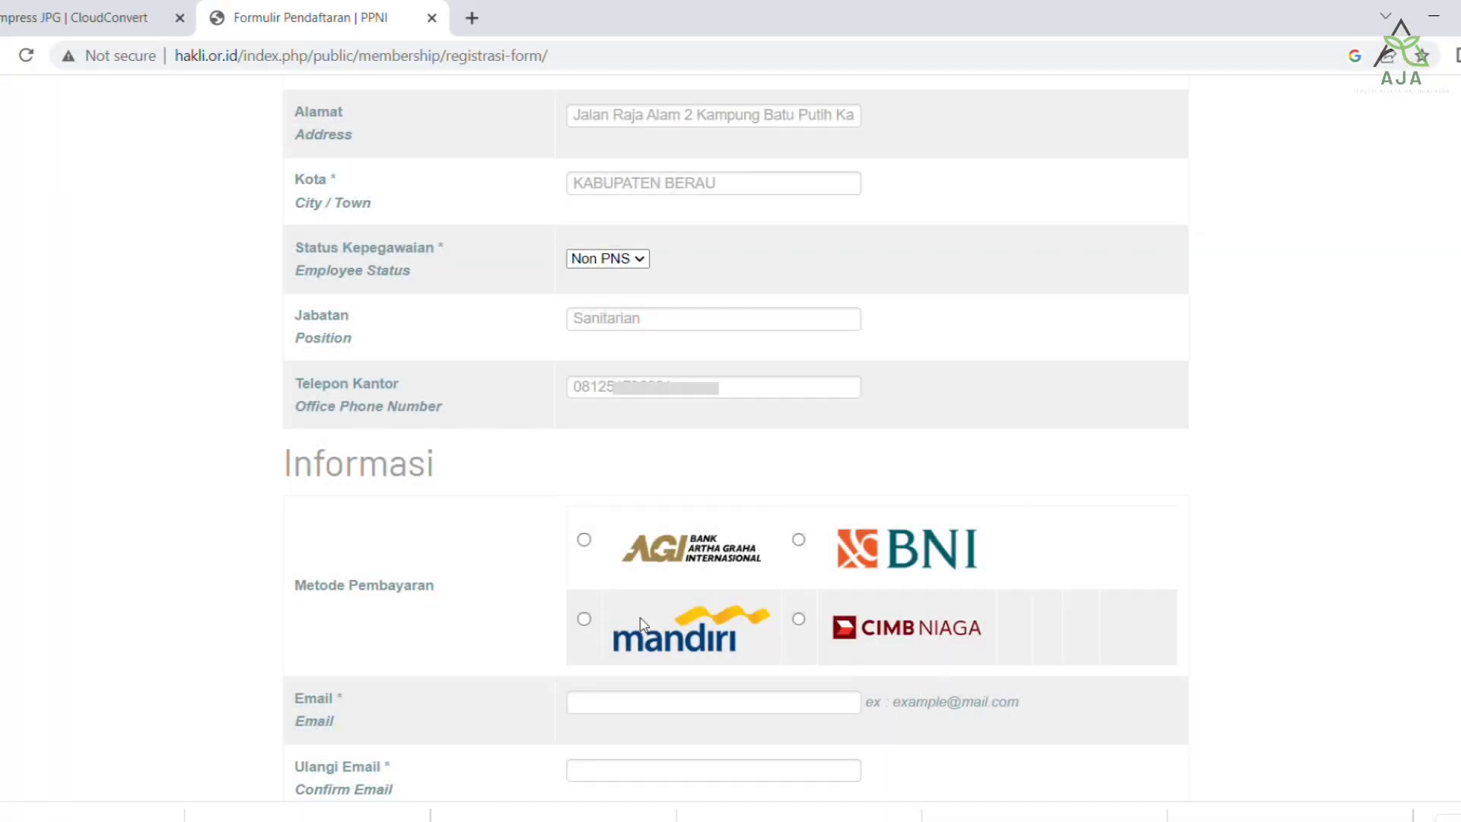
- Choose Mandiri payment, enter and confirm the e-mail address, then submit with DAFTARKAN
{"action": "left_click", "coordinate": [583, 619]}
{"action": "scroll", "coordinate": [742, 536], "scroll_direction": "down", "scroll_amount": 4}
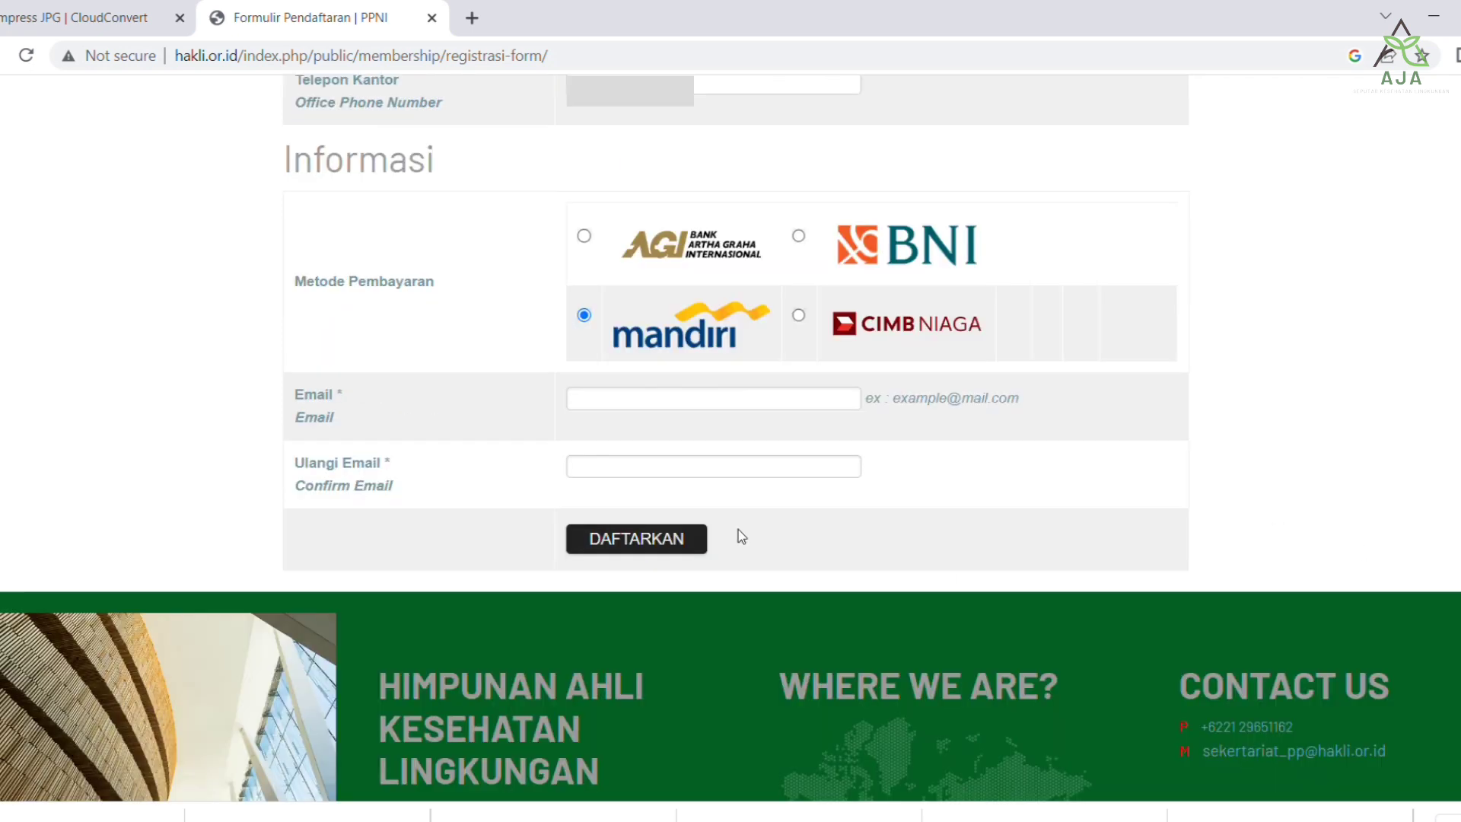
{"action": "left_click", "coordinate": [648, 401]}
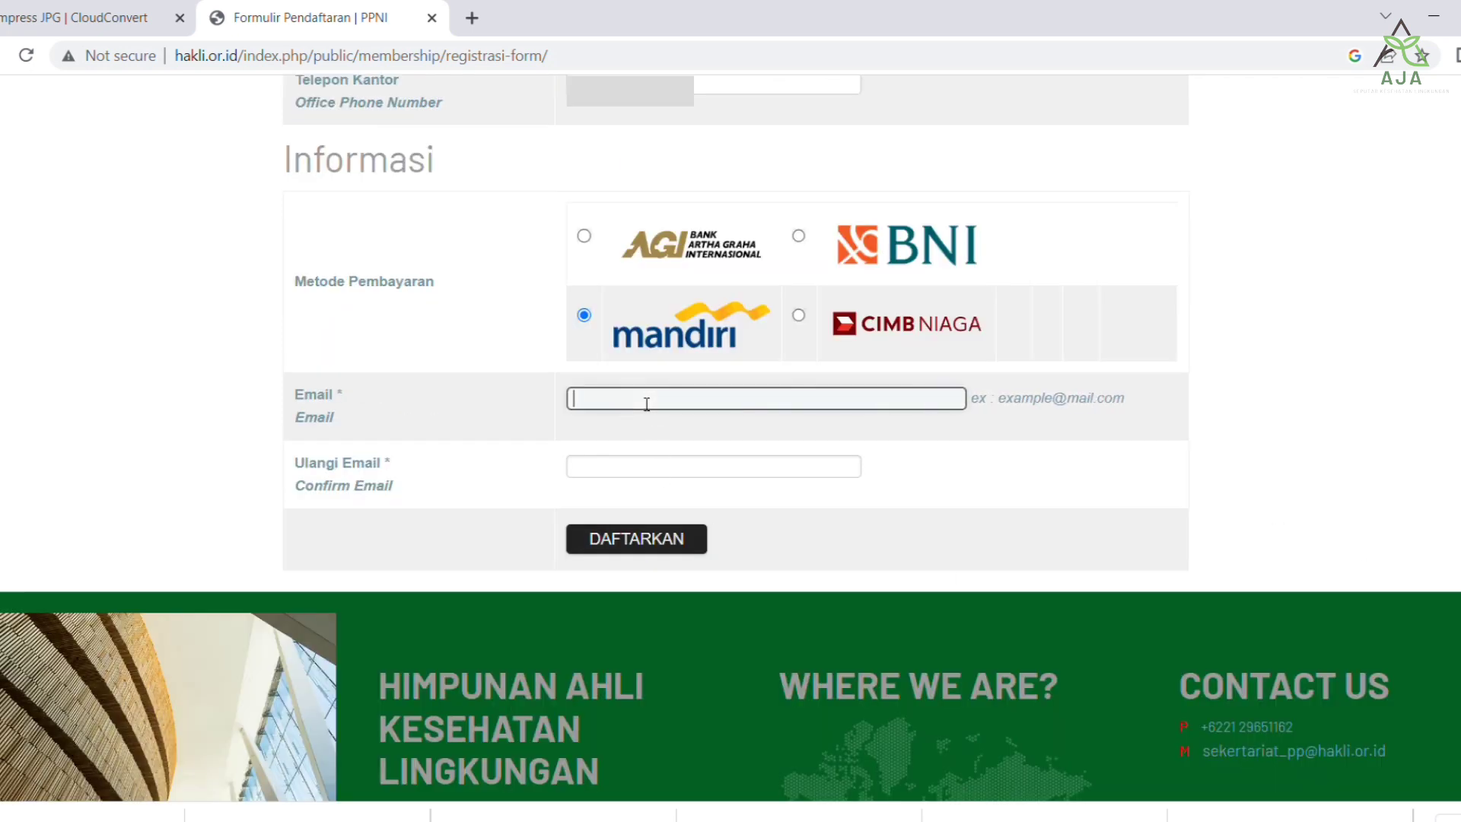
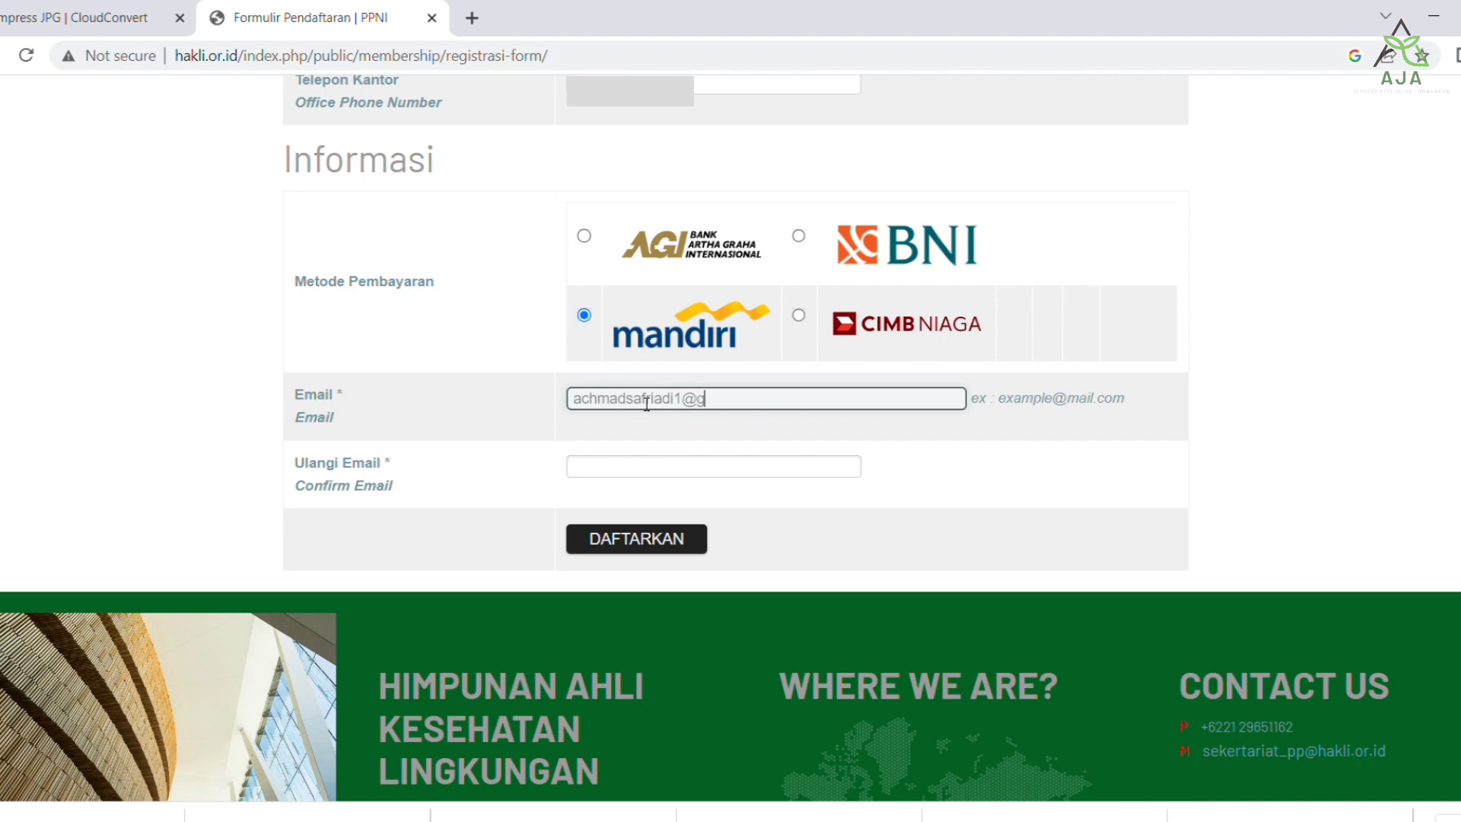
{"action": "left_click", "coordinate": [601, 495]}
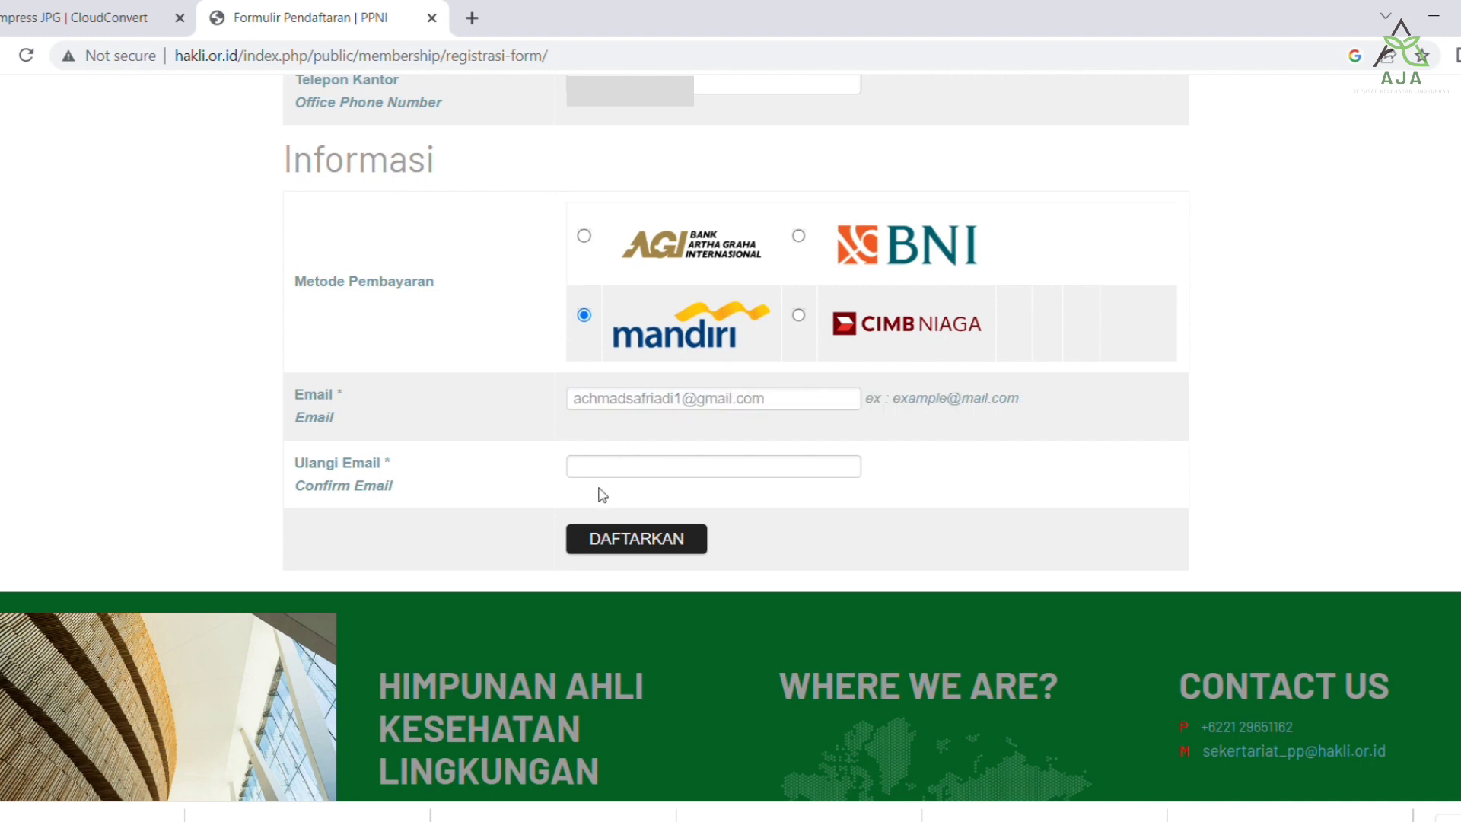
{"action": "left_click", "coordinate": [601, 472]}
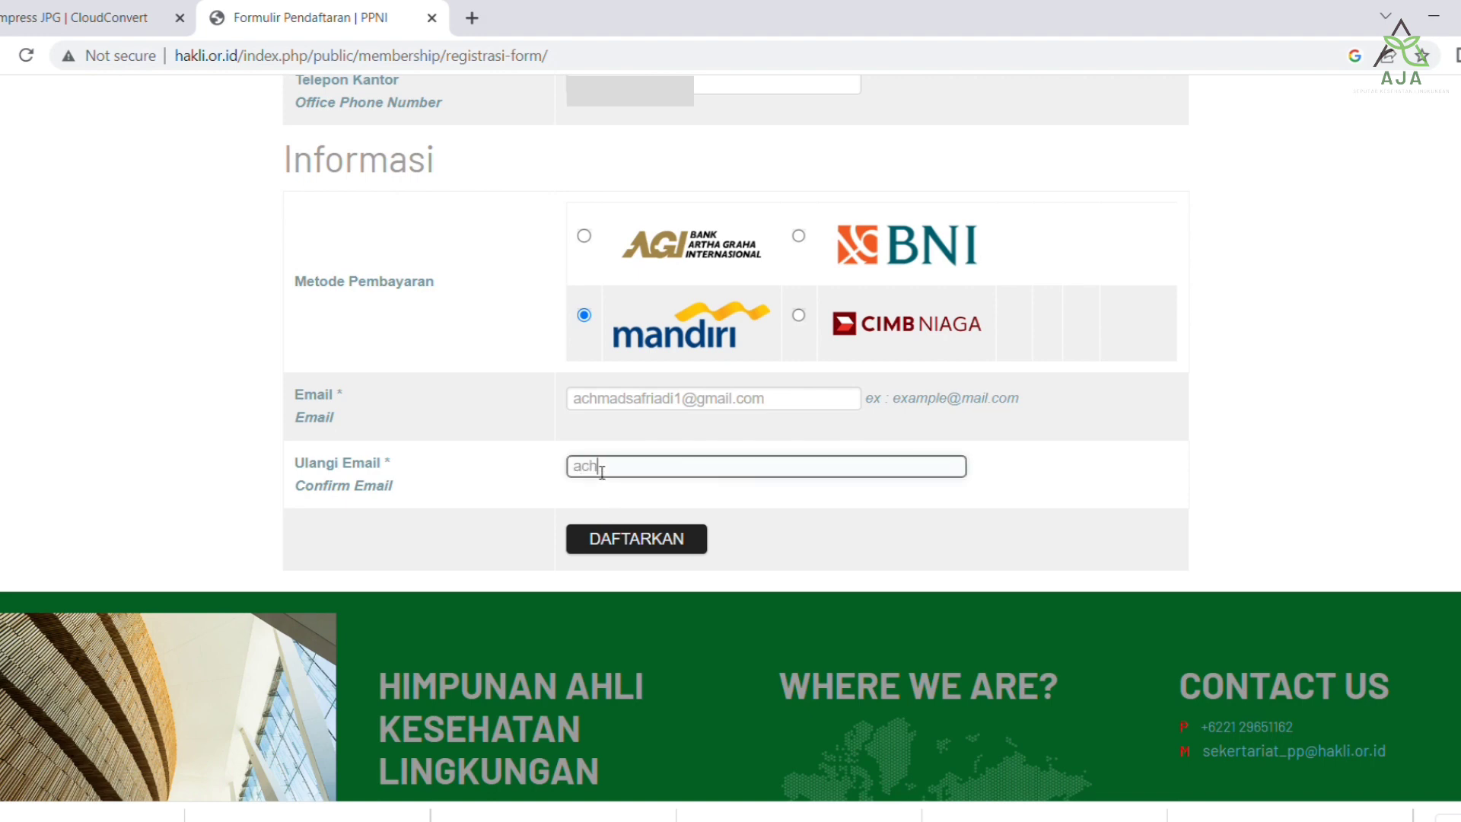
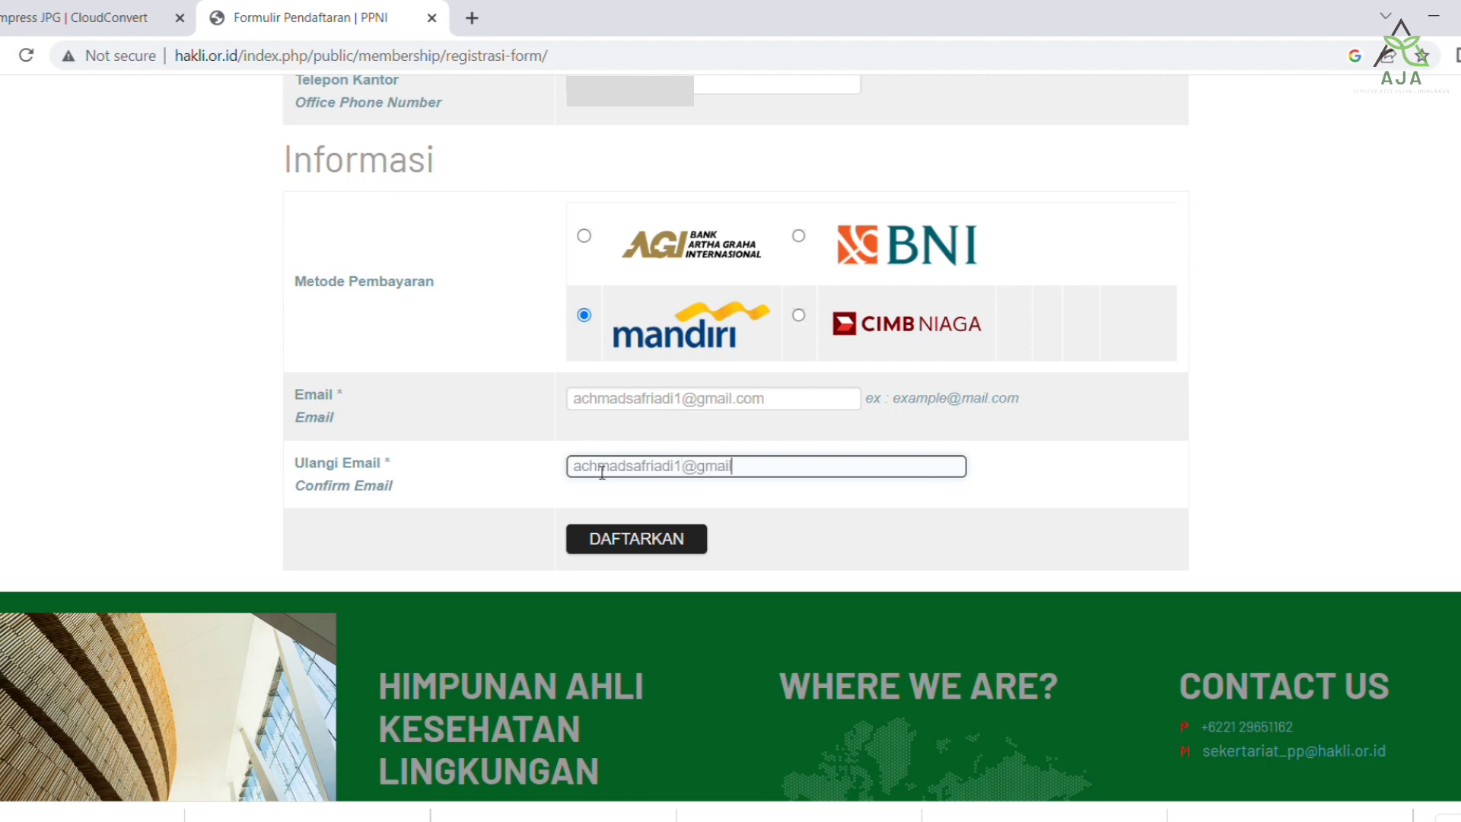
{"action": "left_click", "coordinate": [591, 544]}
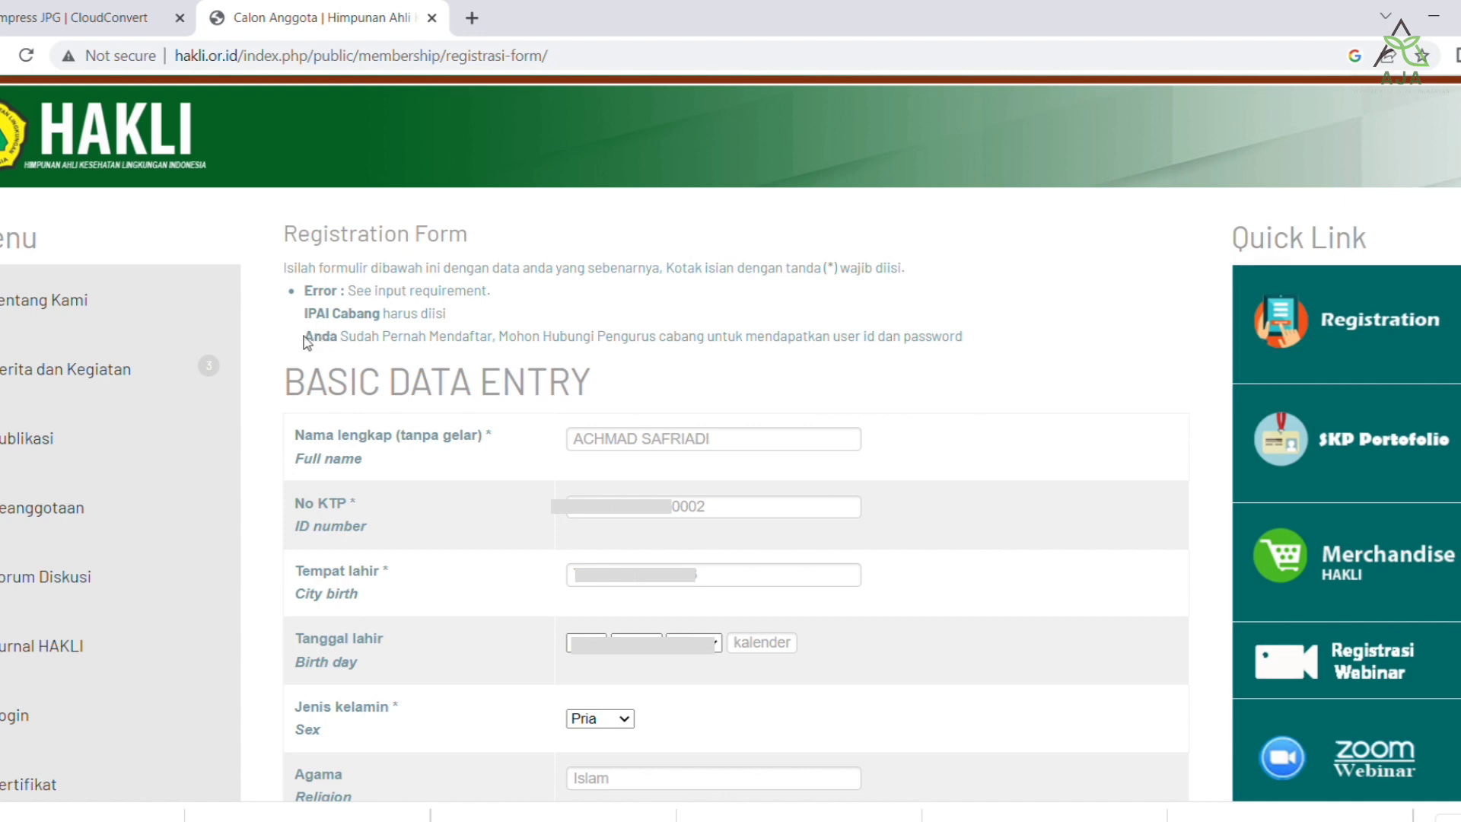
- Highlight the 'Anda Sudah Pernah Mendaftar' error line, then clear the highlight
{"action": "left_click_drag", "start_coordinate": [305, 335], "coordinate": [979, 340]}
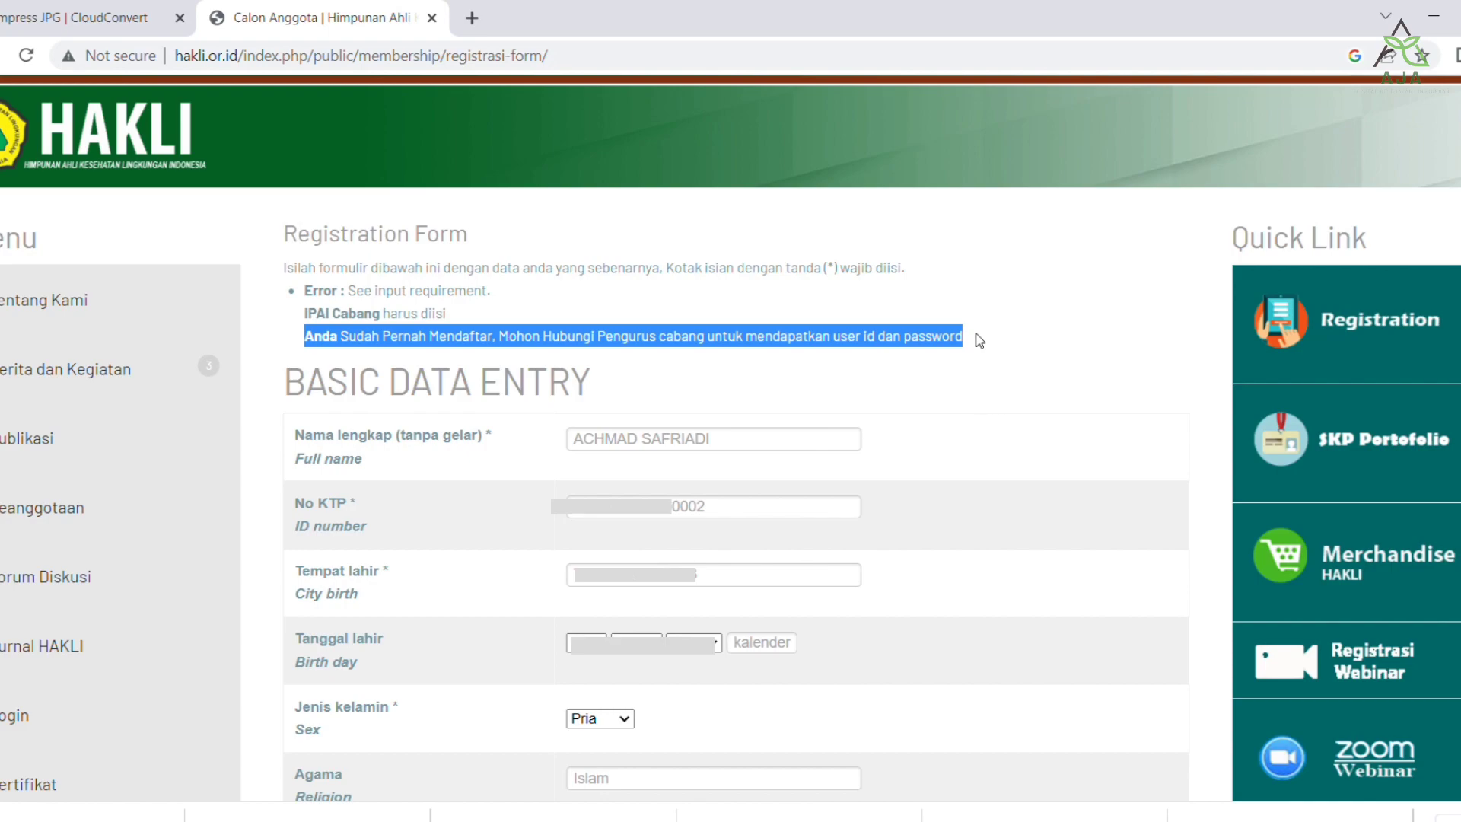
{"action": "left_click", "coordinate": [1027, 377]}
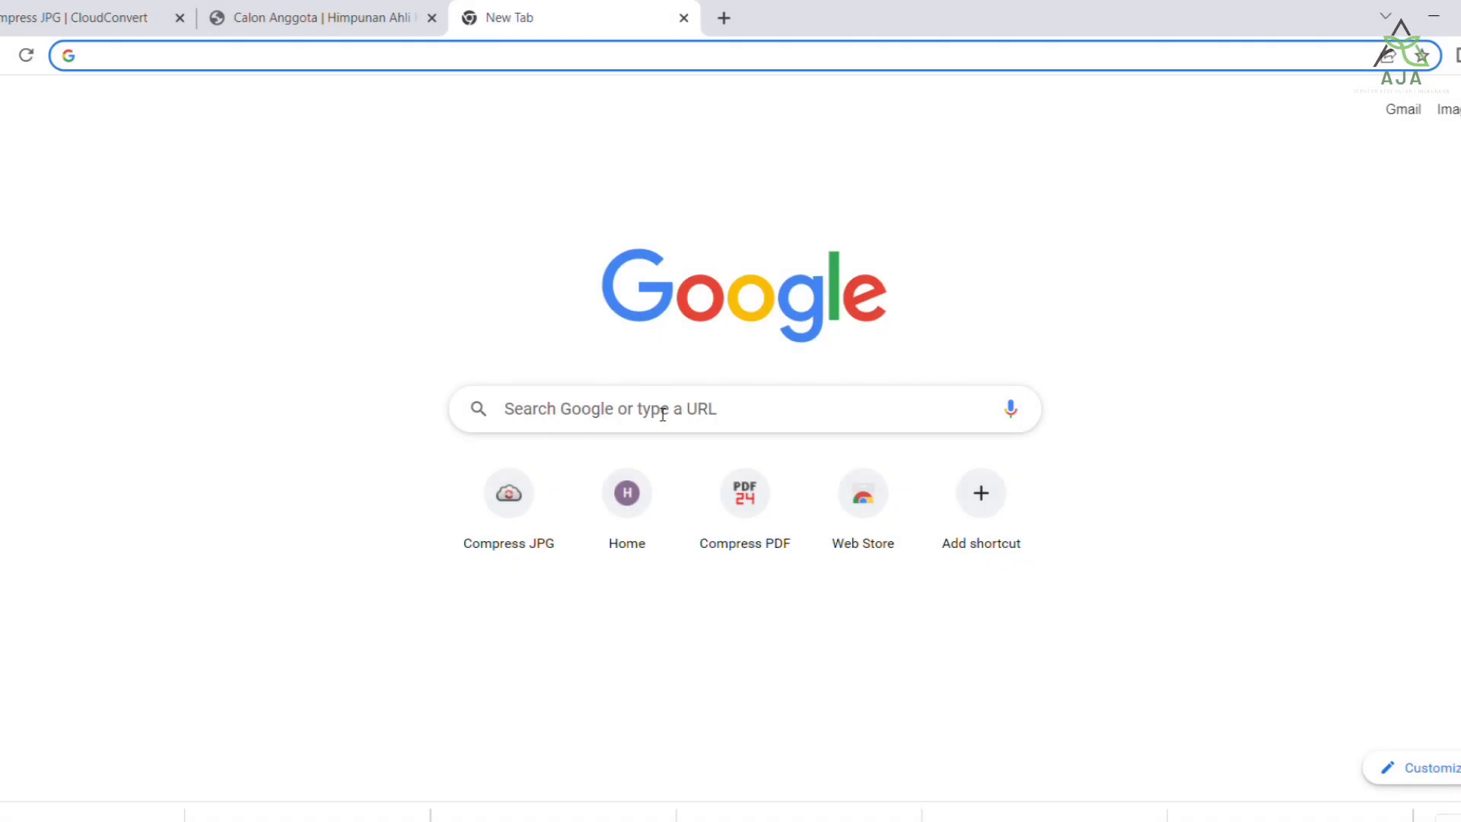
- Search for Gmail and start creating a new Google account via another account
{"action": "left_click", "coordinate": [662, 410]}
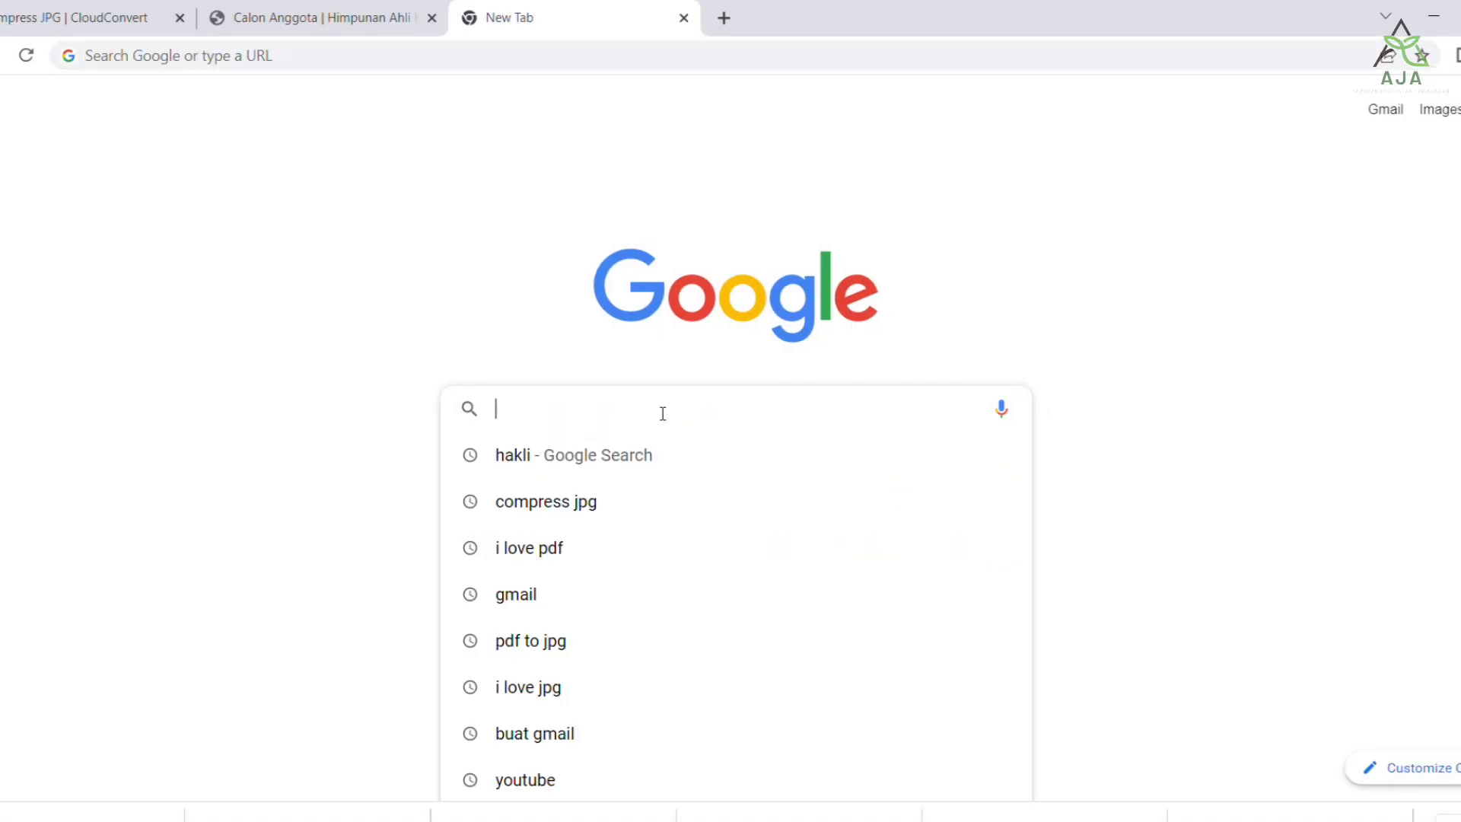
{"action": "type", "text": "gmail"}
{"action": "left_click", "coordinate": [550, 460]}
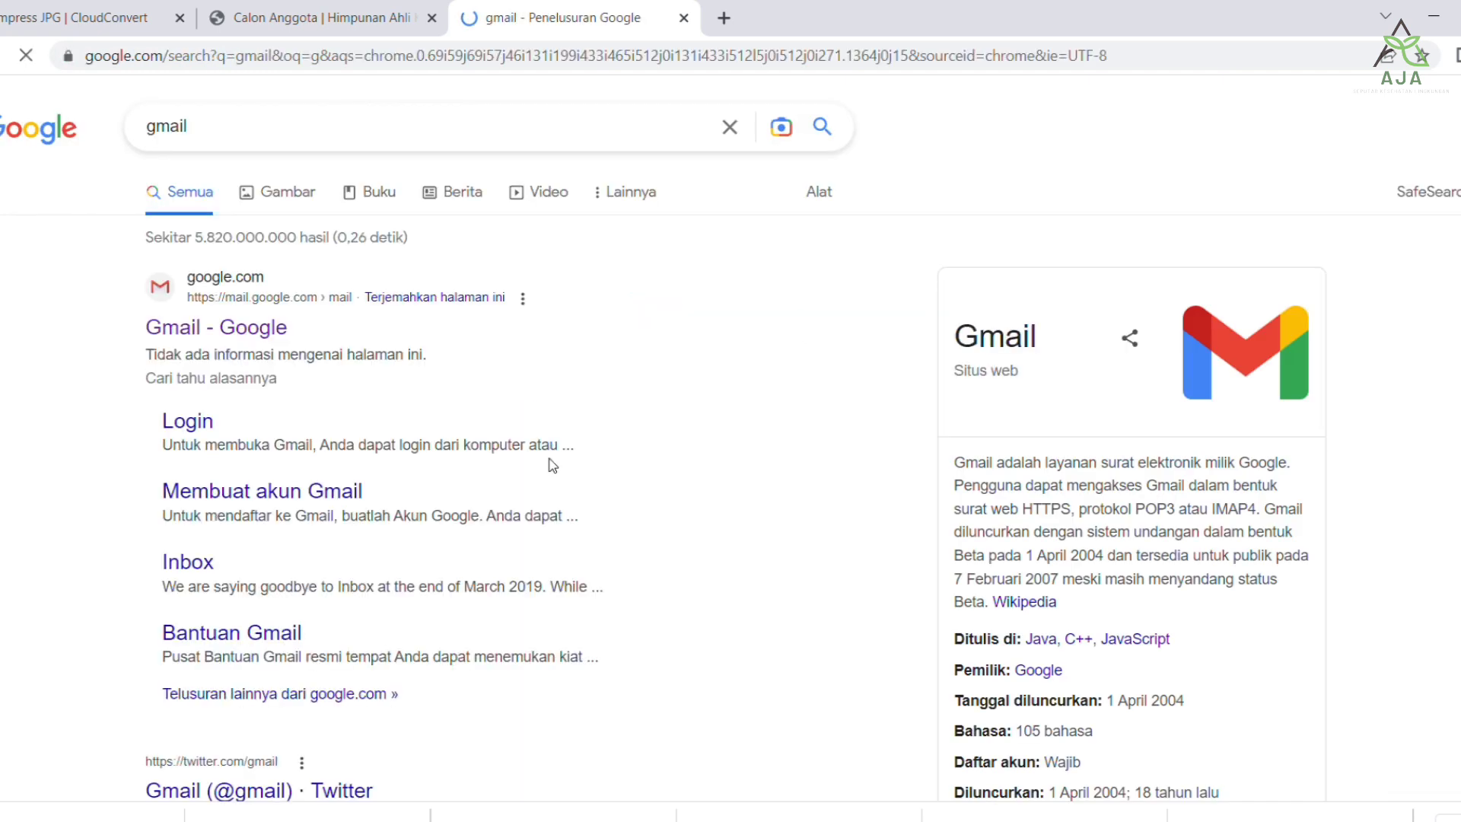
{"action": "left_click", "coordinate": [247, 325]}
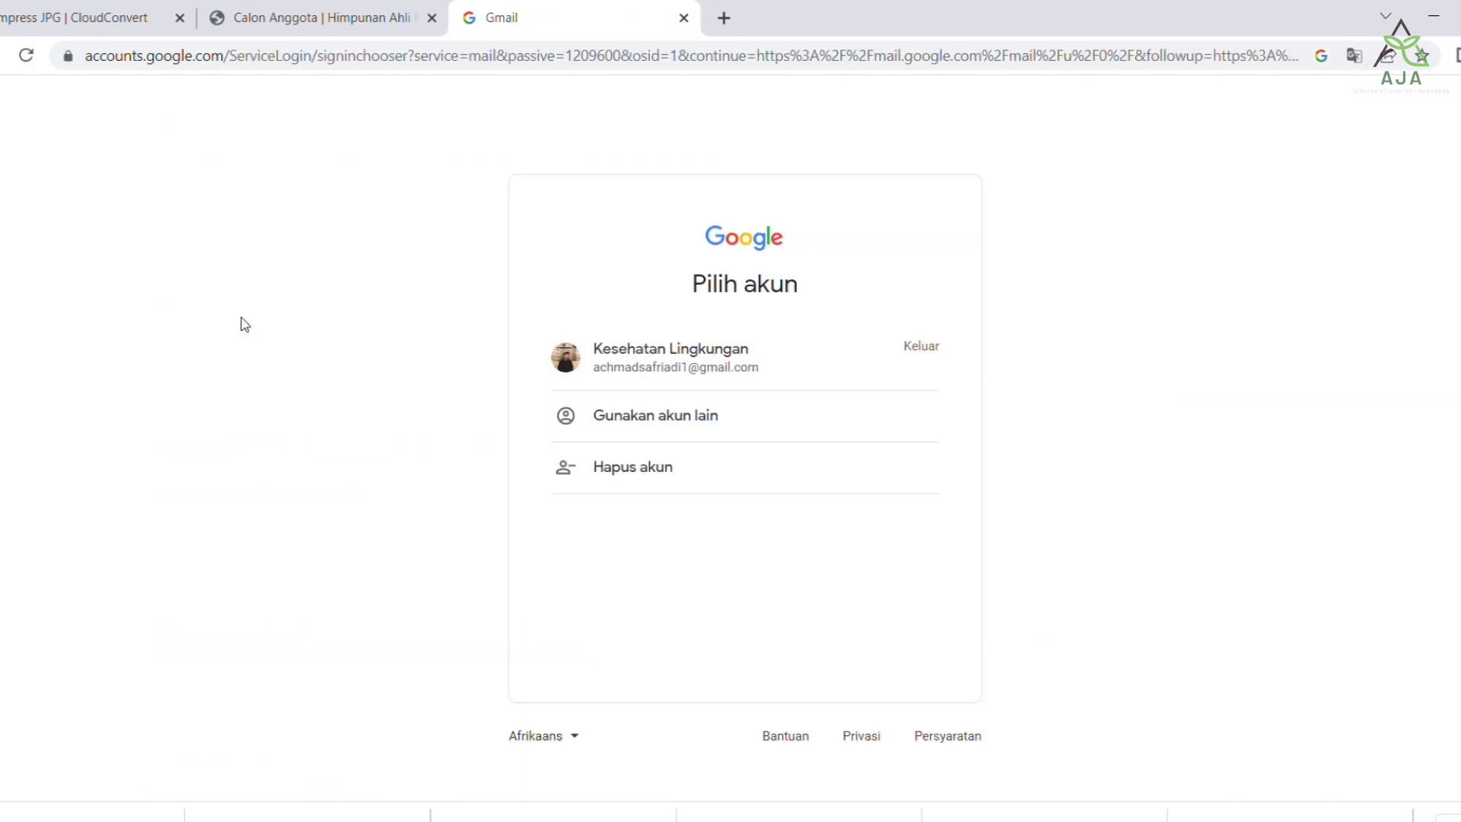
{"action": "left_click", "coordinate": [737, 417]}
{"action": "left_click", "coordinate": [605, 613]}
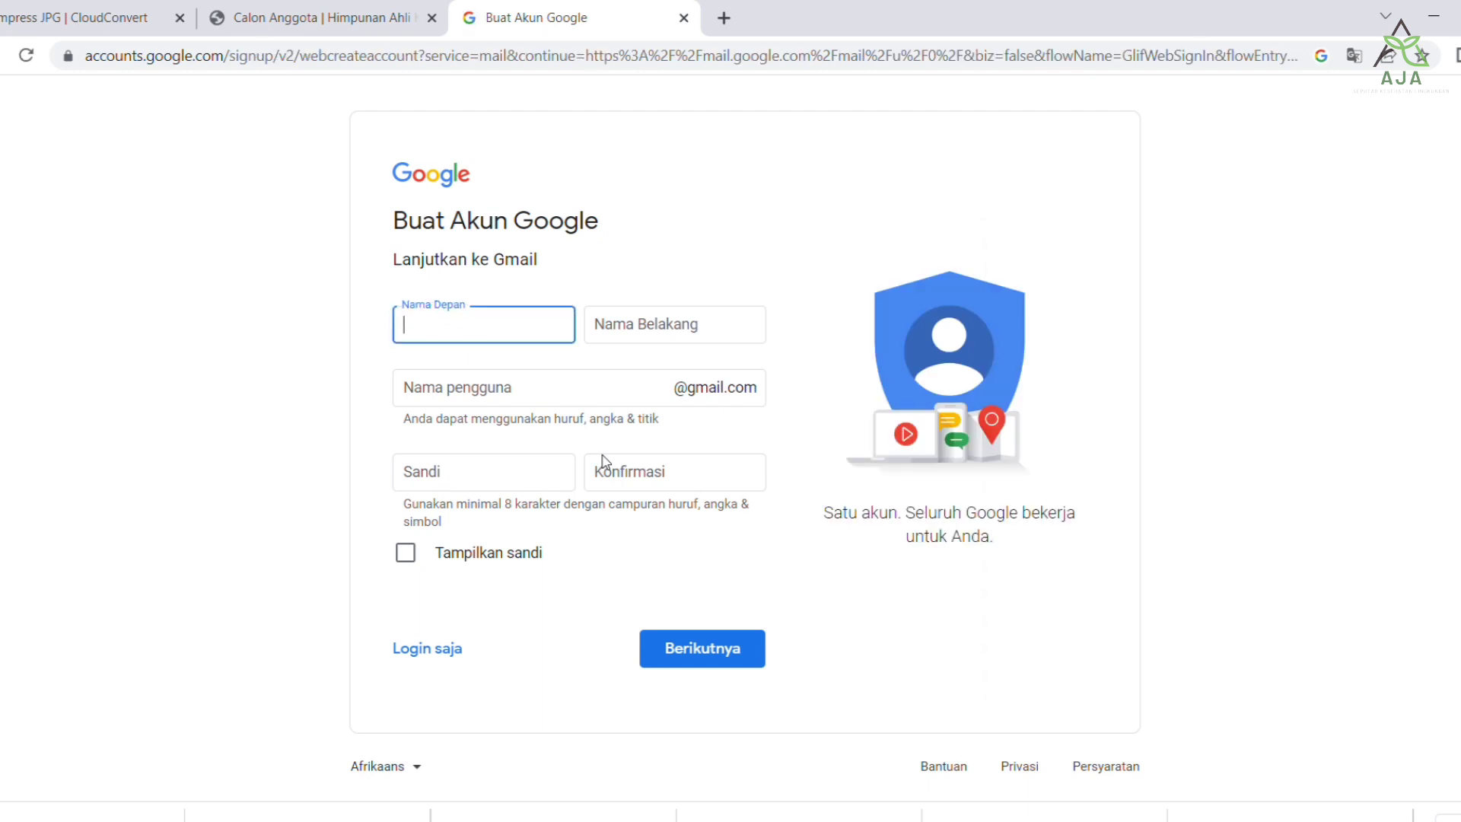
- Enter the first and last name and choose an available username
{"action": "key", "text": "Tab"}
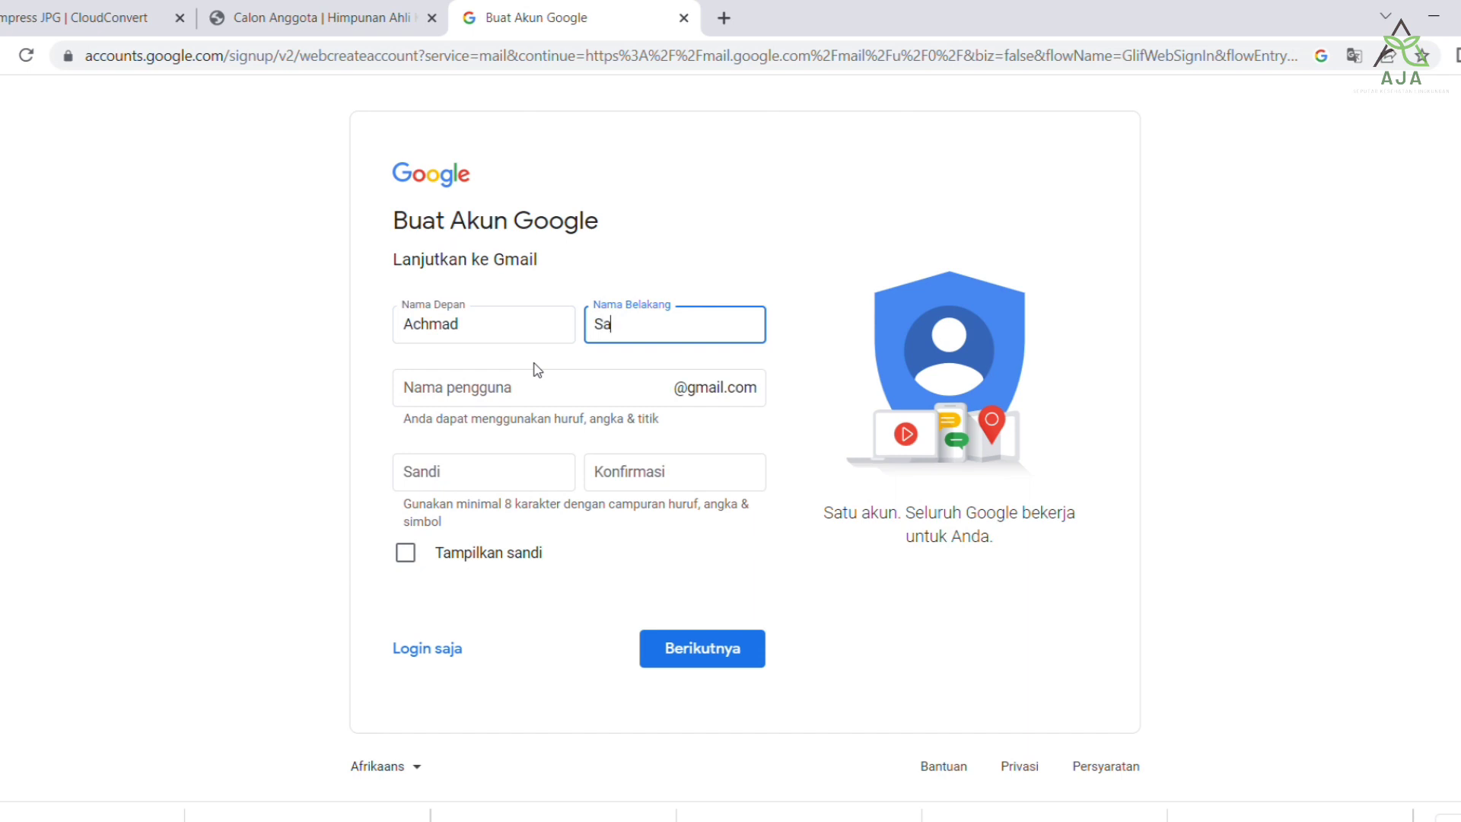
{"action": "left_click", "coordinate": [543, 415]}
{"action": "left_click", "coordinate": [539, 409]}
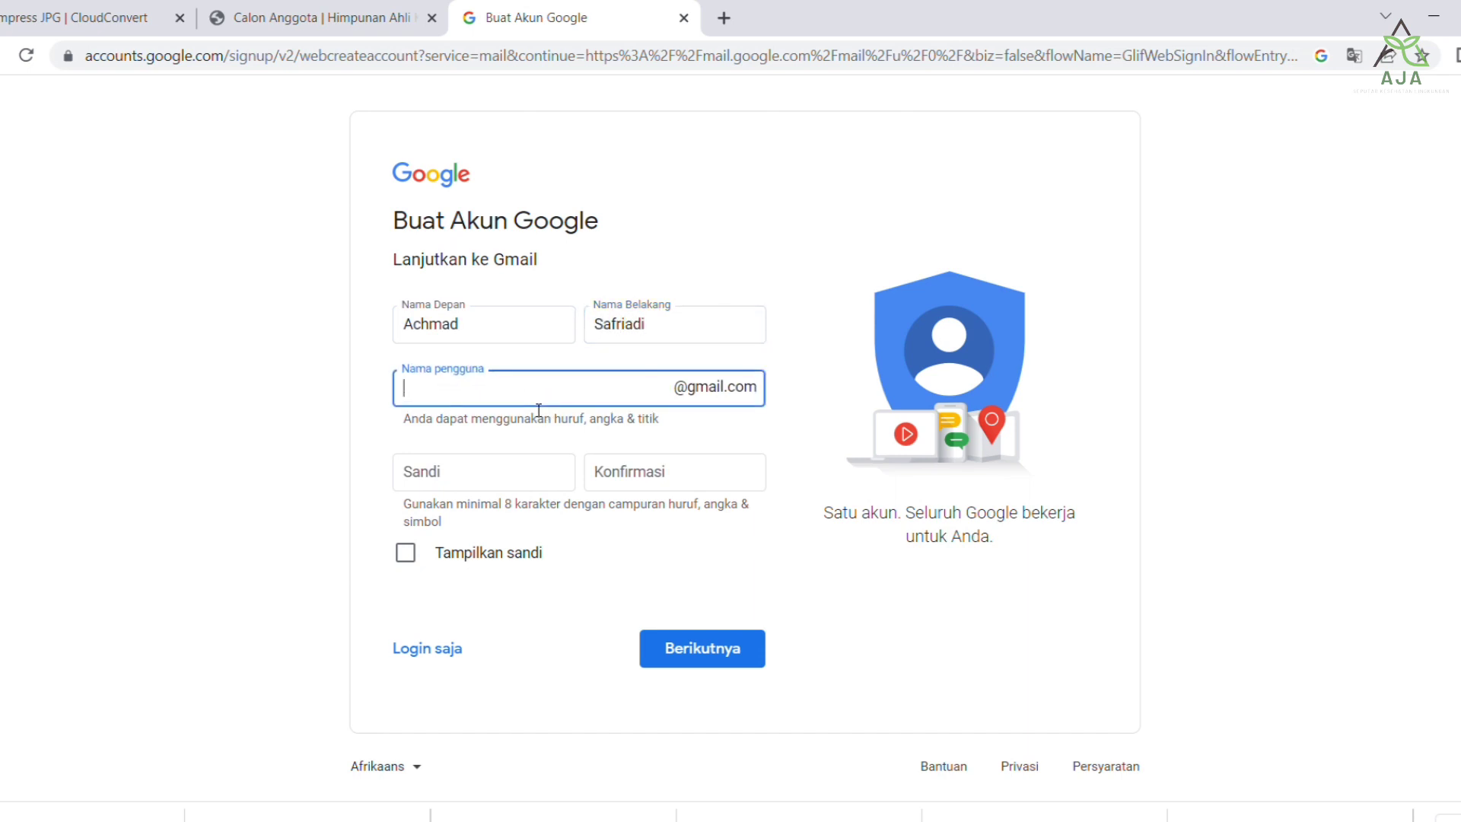
{"action": "left_click", "coordinate": [404, 521]}
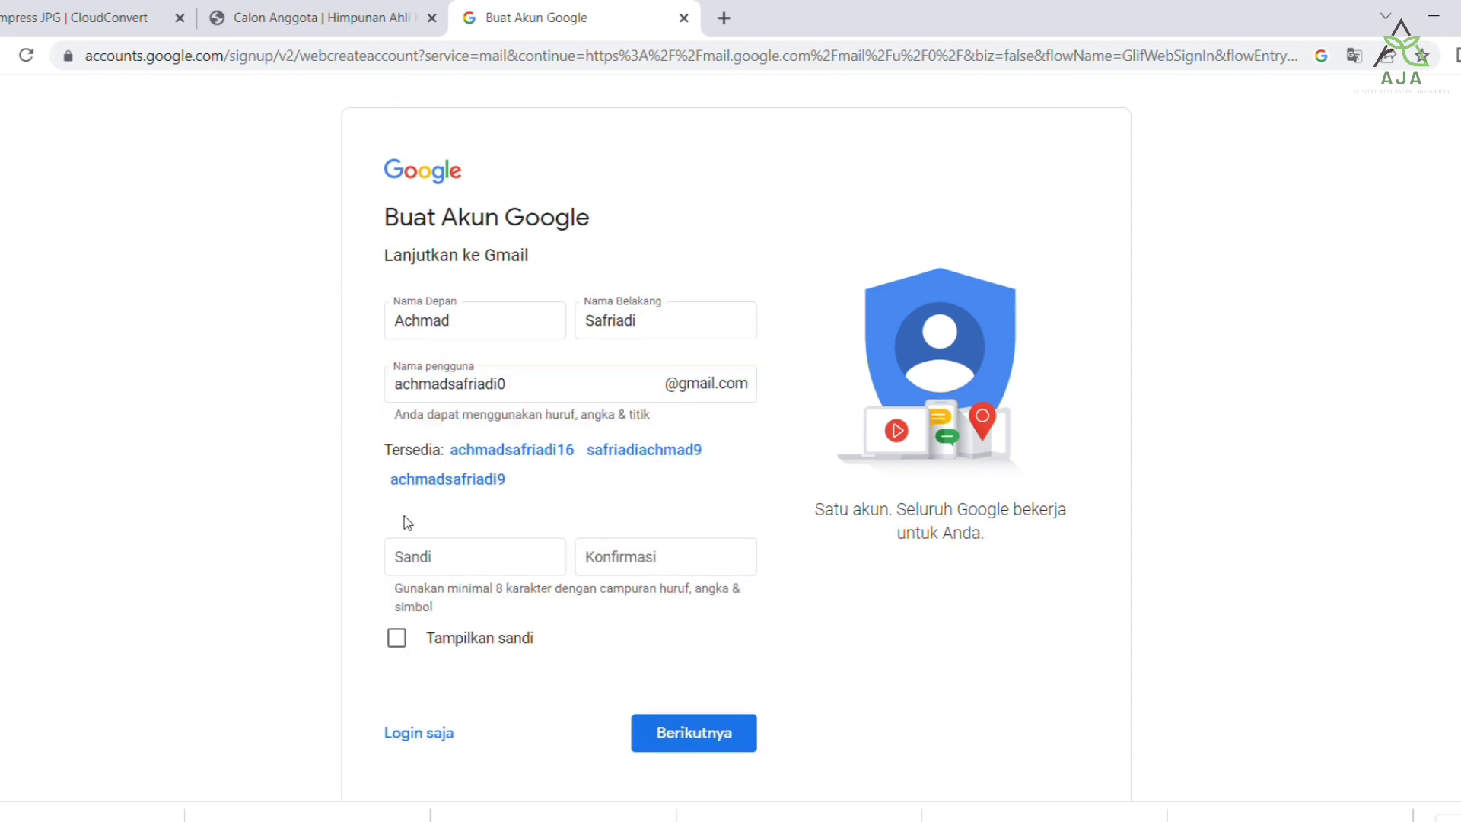
- Set and confirm a stronger account password, then continue with Berikutnya
{"action": "left_click", "coordinate": [451, 572]}
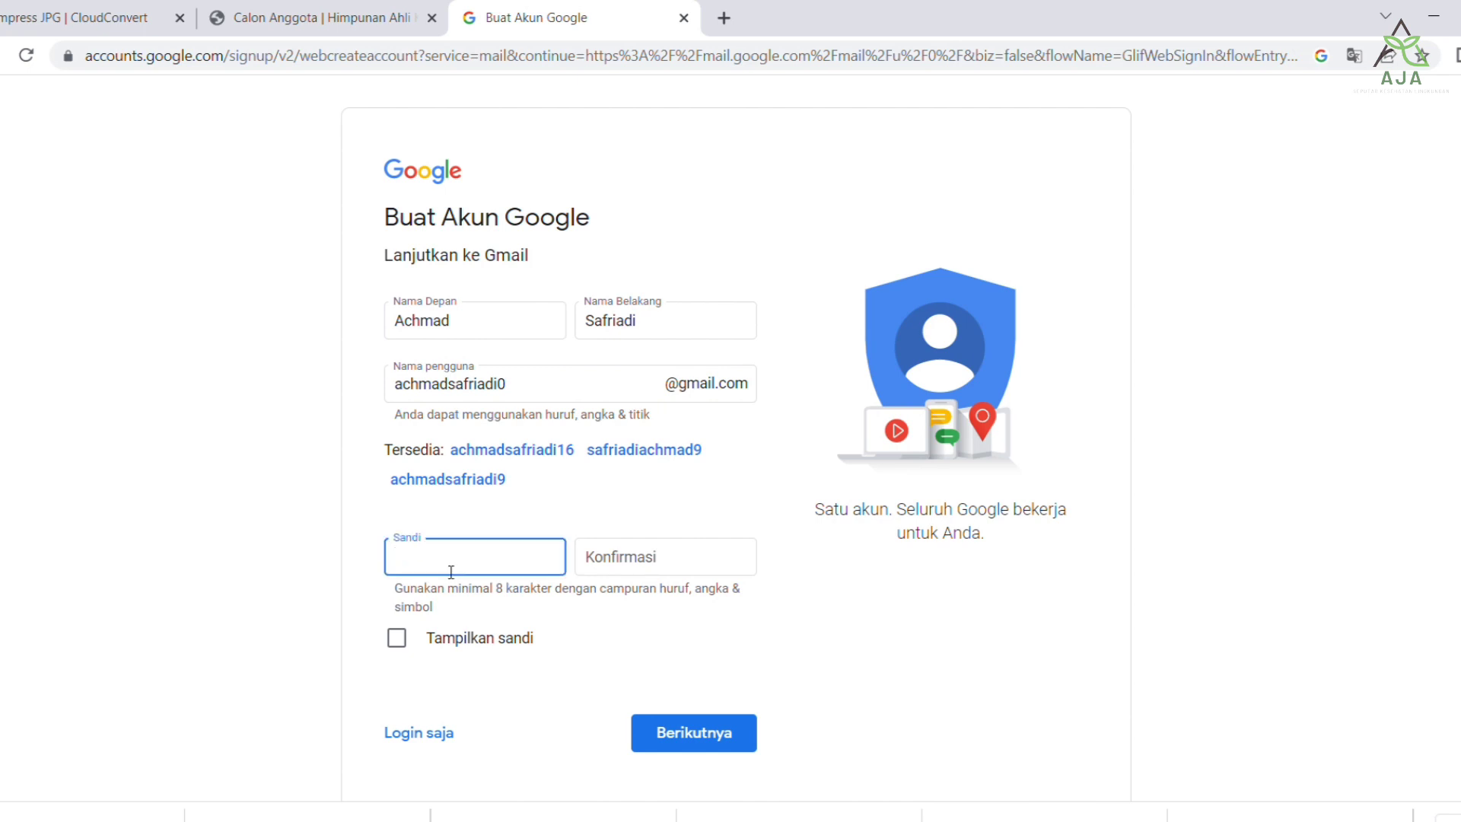
{"action": "type", "text": "********"}
{"action": "key", "text": "Tab"}
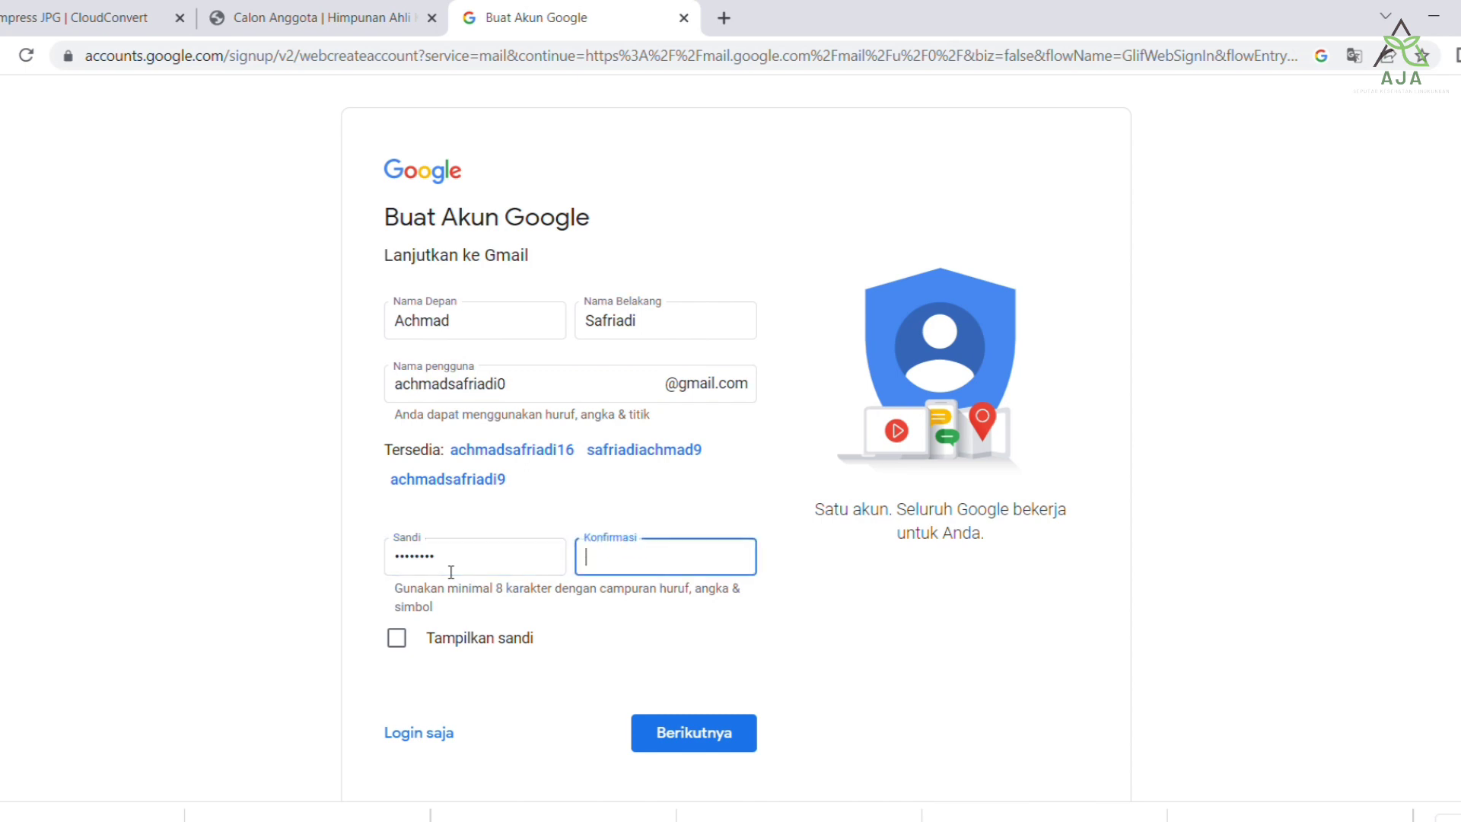
{"action": "type", "text": "********"}
{"action": "left_click", "coordinate": [688, 736]}
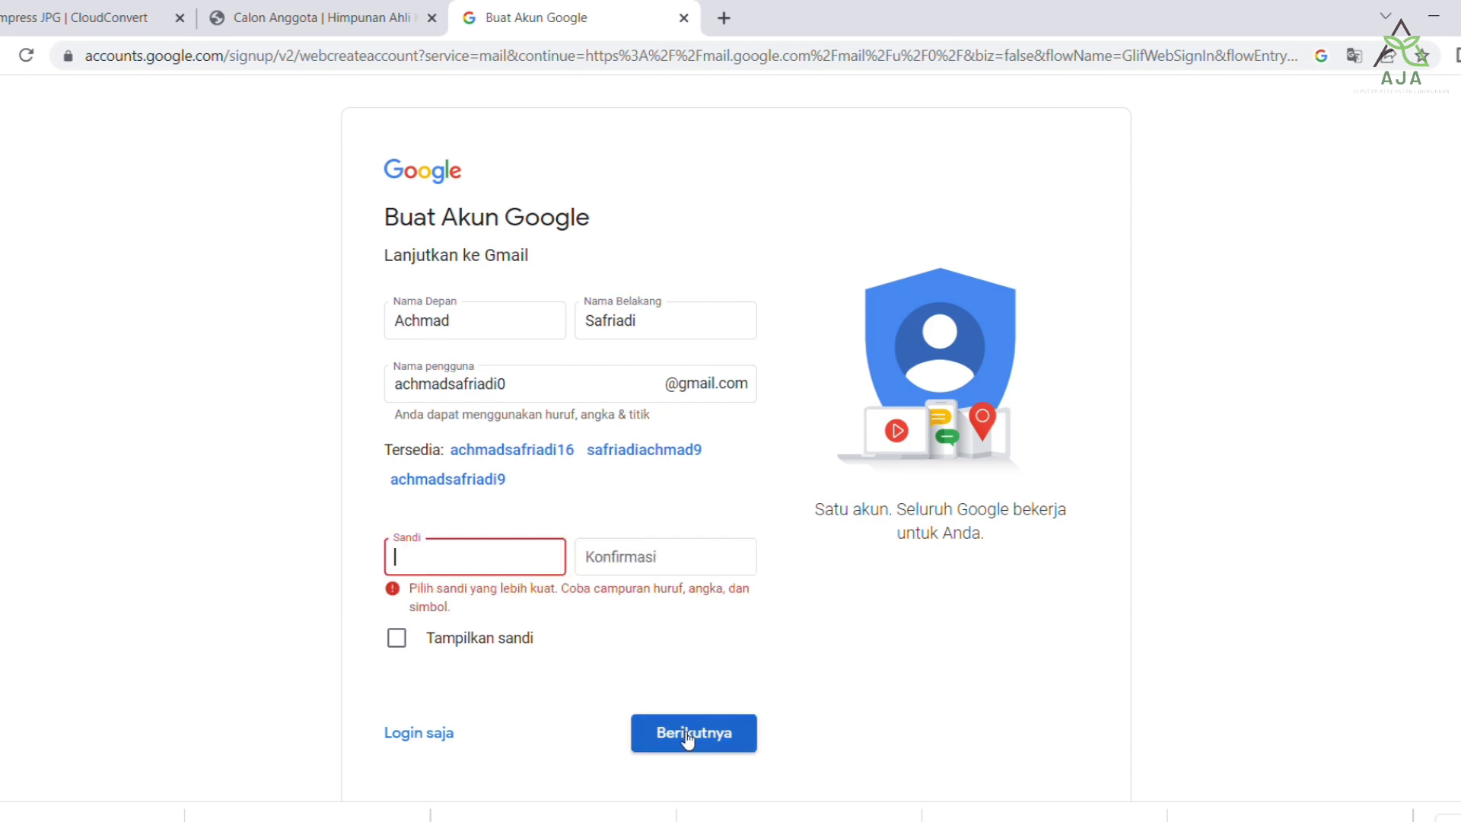
{"action": "type", "text": "***********"}
{"action": "key", "text": "Tab"}
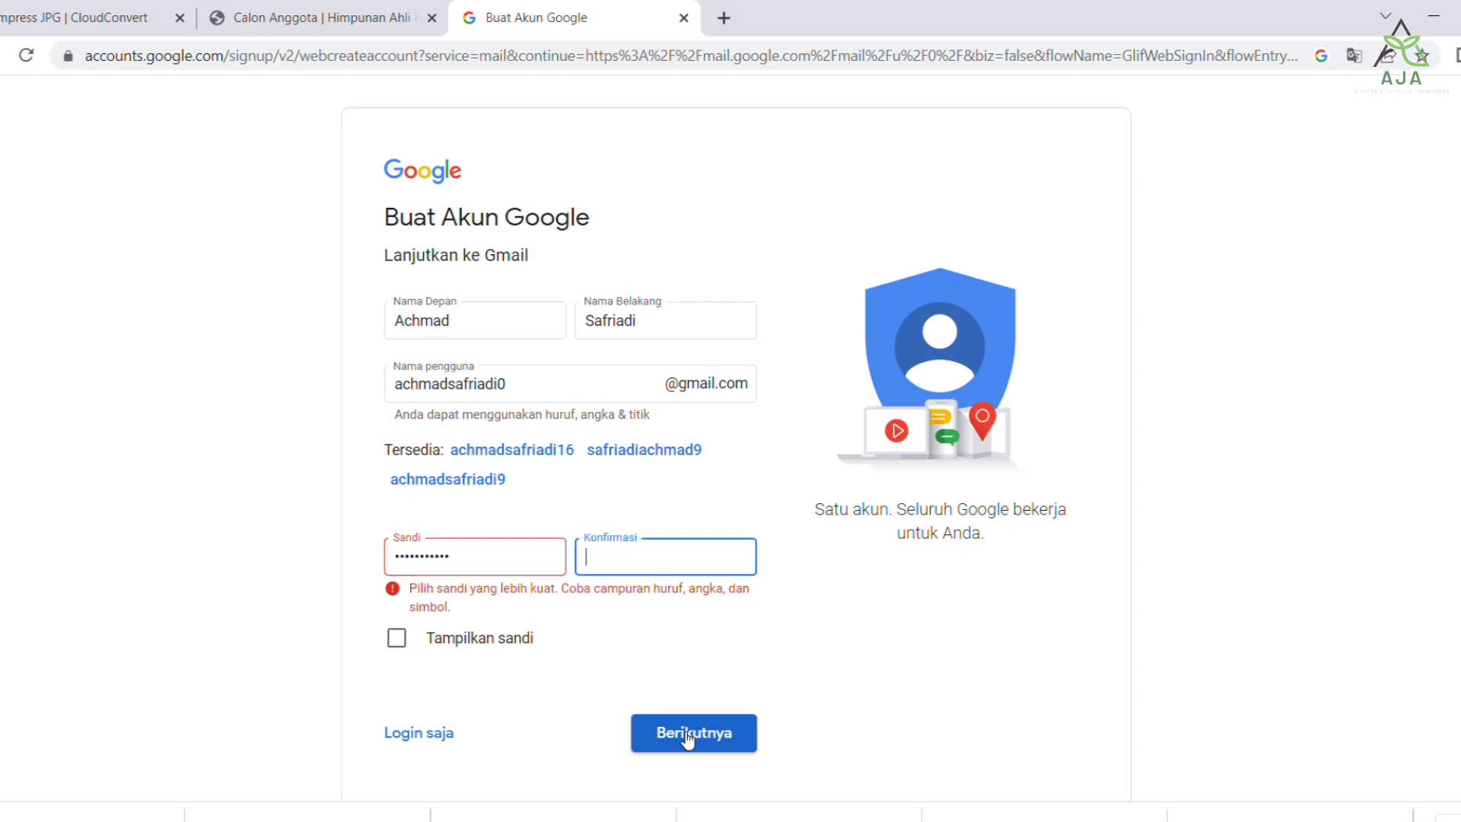
{"action": "type", "text": "***********"}
{"action": "left_click", "coordinate": [687, 742]}
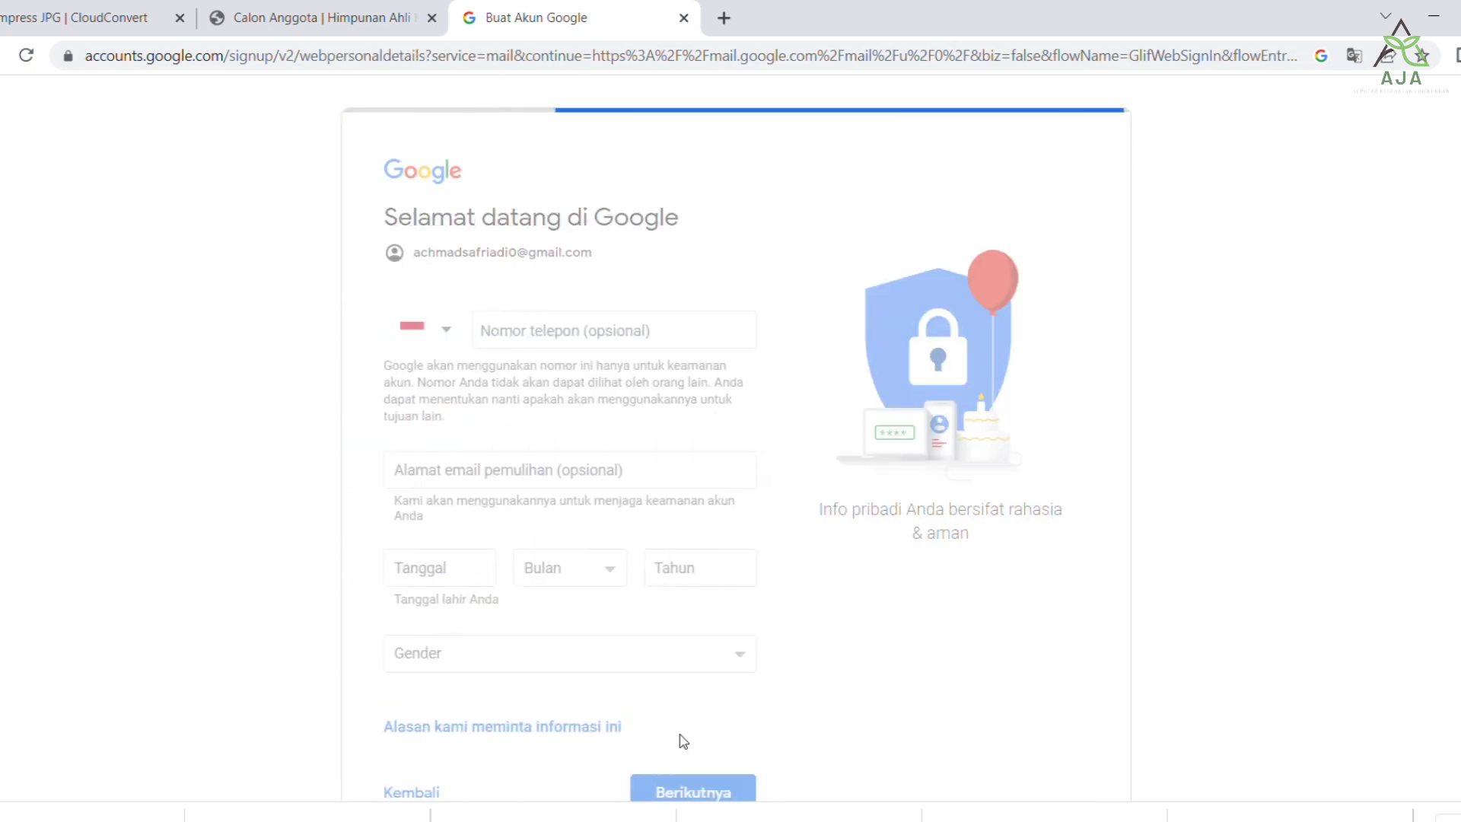
- Enter the phone number, birth day 10 with month and year, gender Pria, and submit
{"action": "left_click", "coordinate": [616, 320]}
{"action": "type", "text": "0813"}
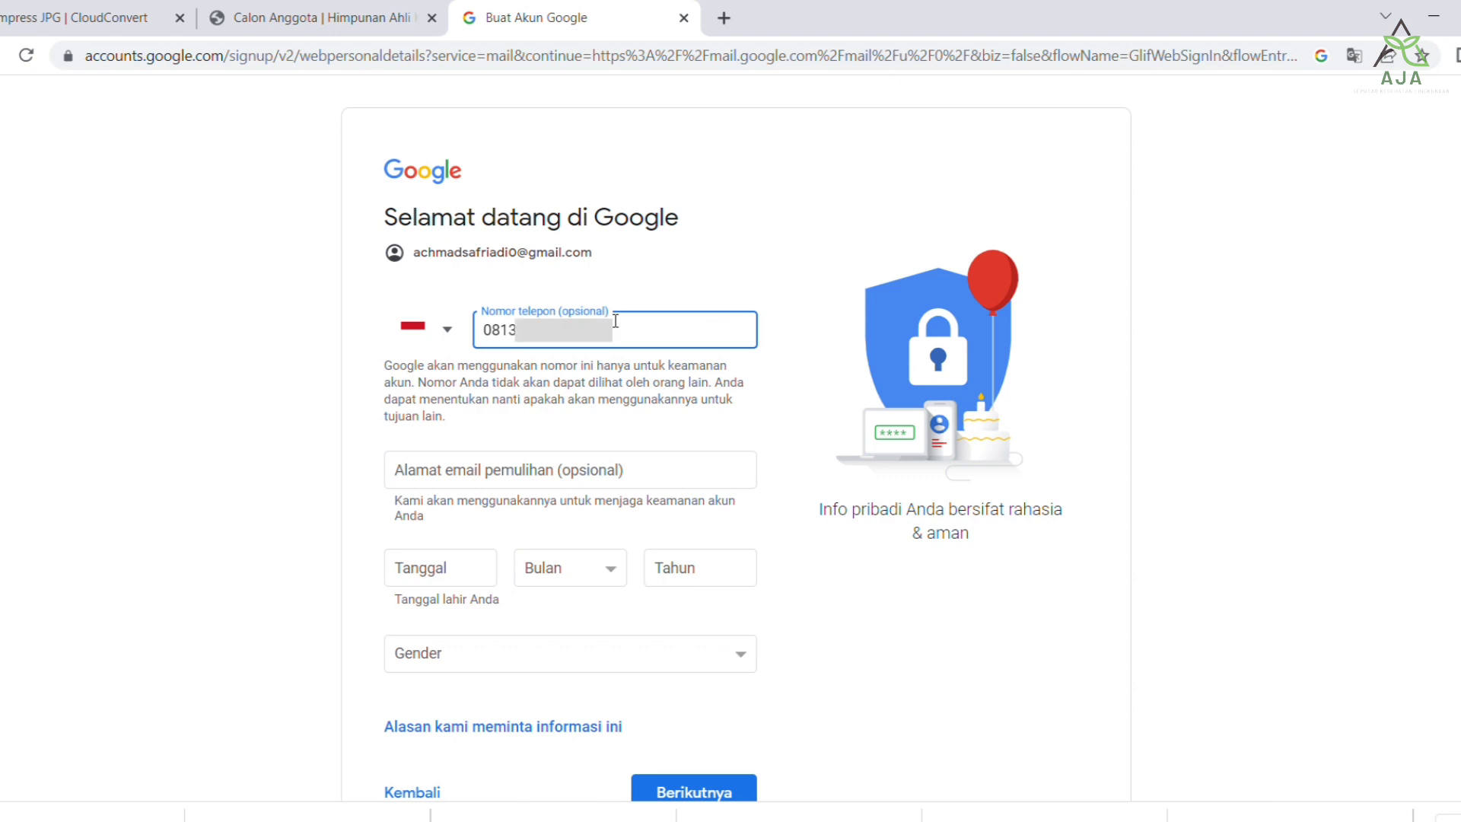
{"action": "left_click", "coordinate": [500, 491]}
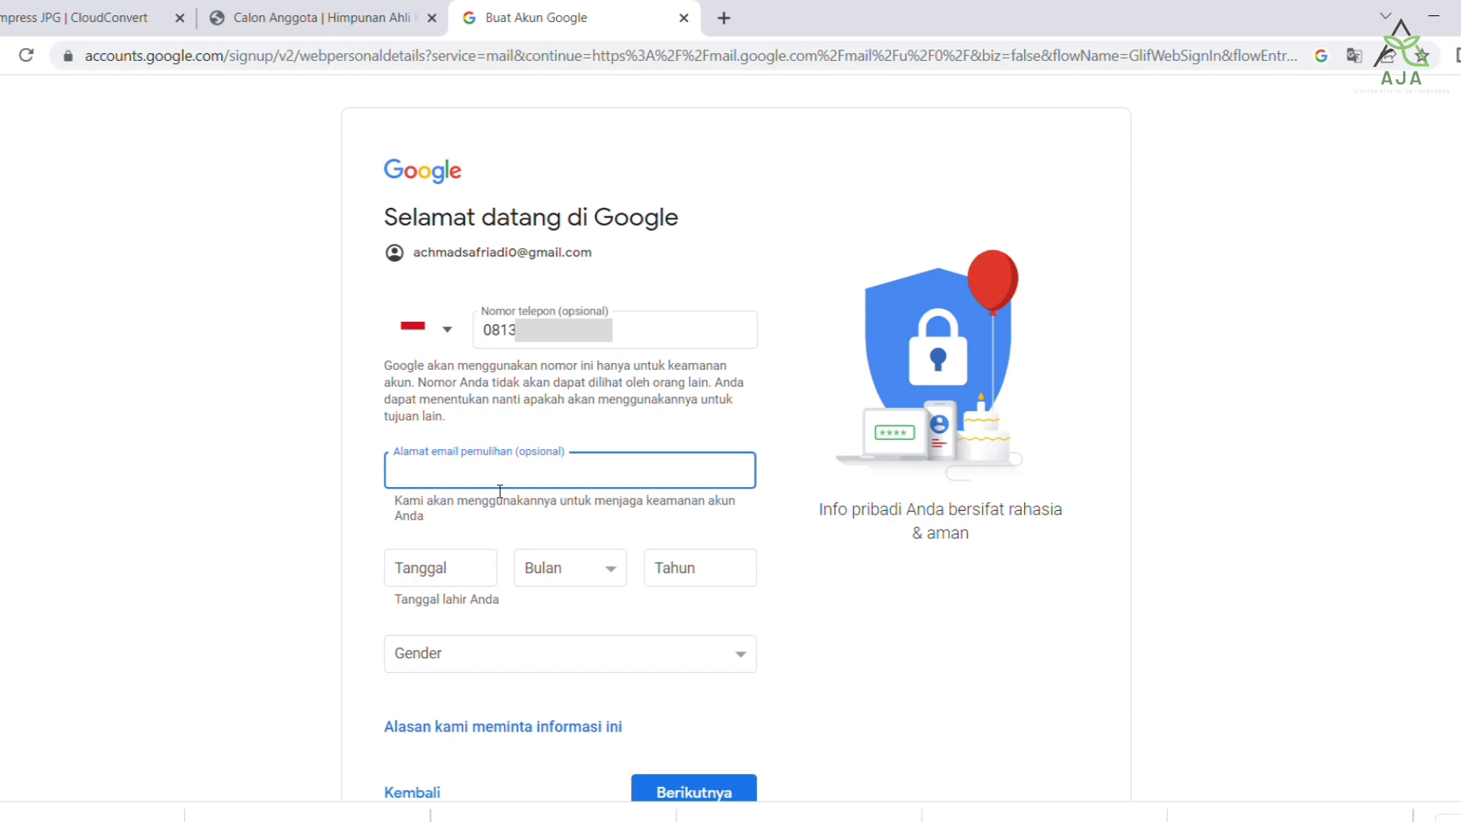
{"action": "left_click", "coordinate": [463, 578]}
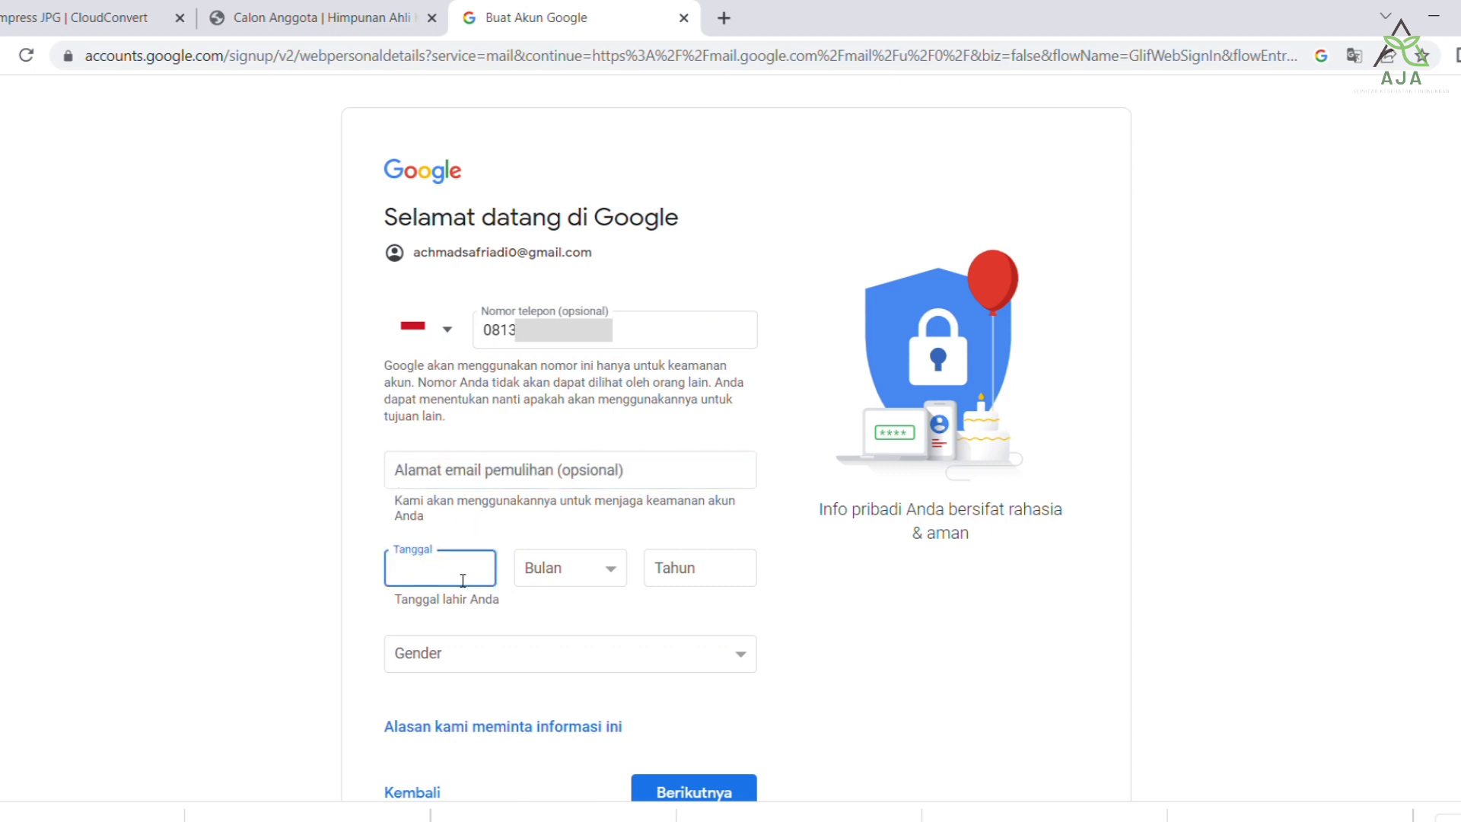
{"action": "type", "text": "10"}
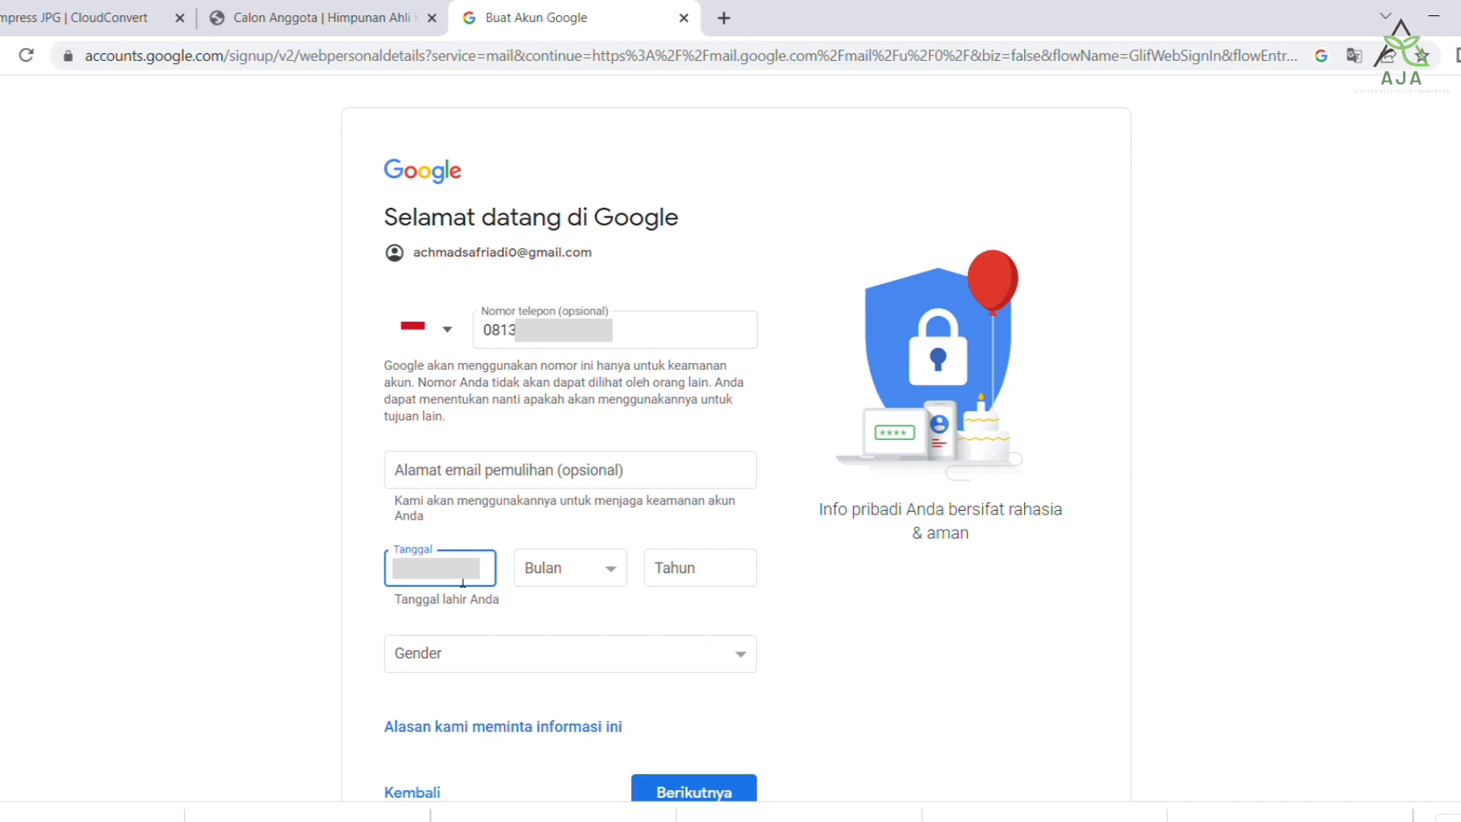
{"action": "key", "text": "Tab"}
{"action": "key", "text": "Down"}
{"action": "key", "text": "Tab"}
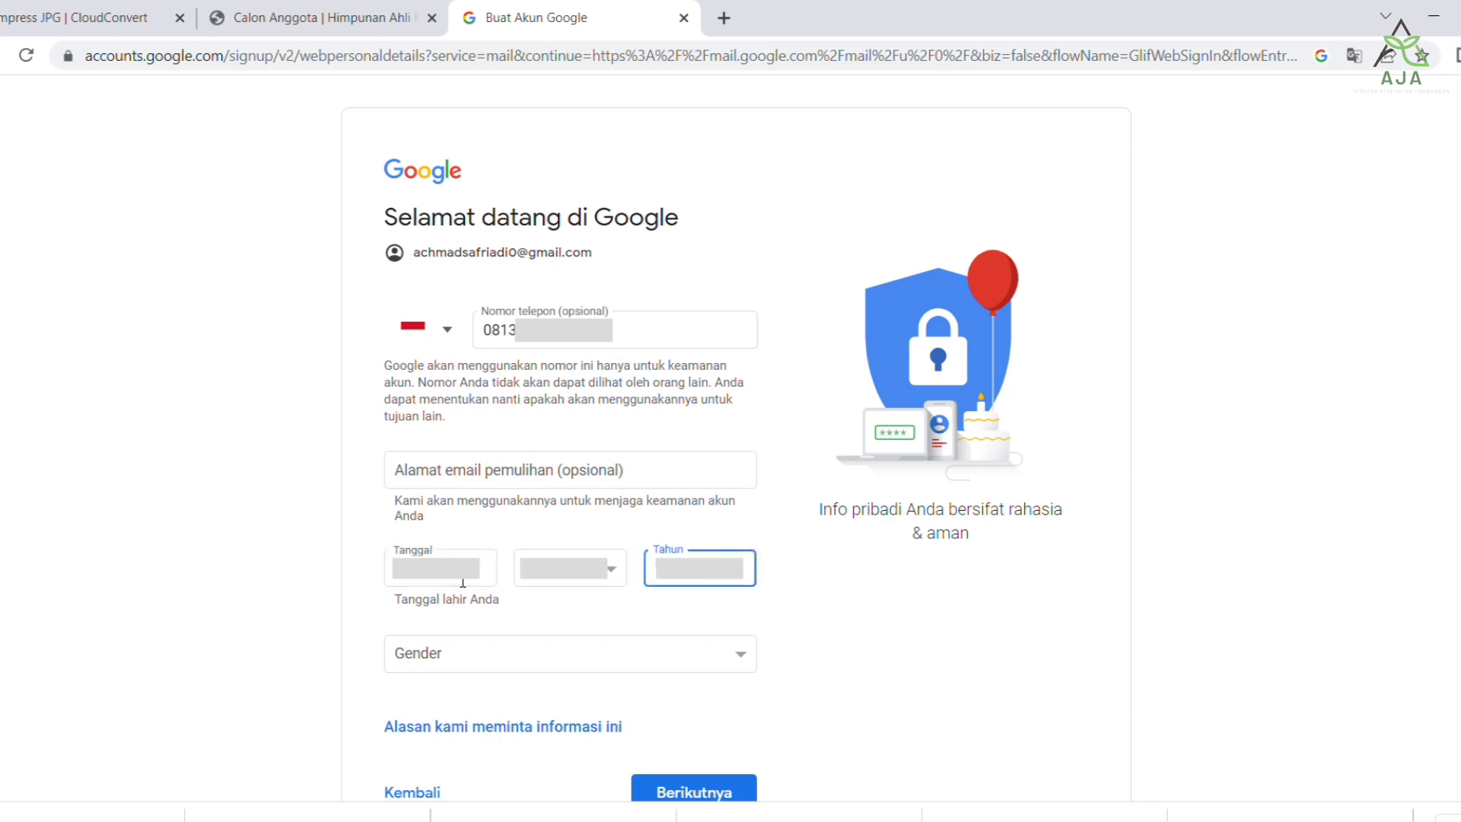
{"action": "key", "text": "Tab"}
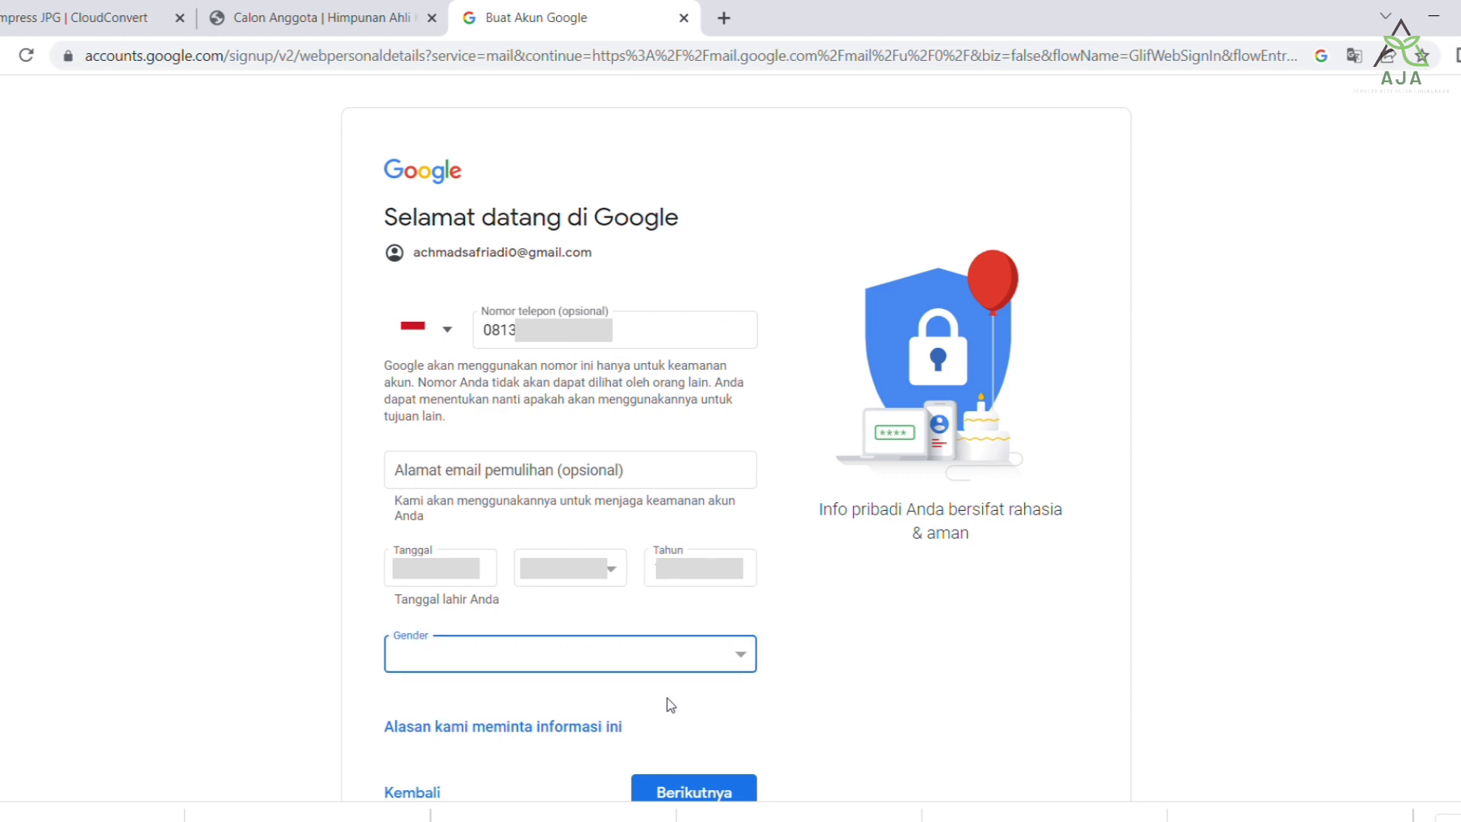
{"action": "key", "text": "Down"}
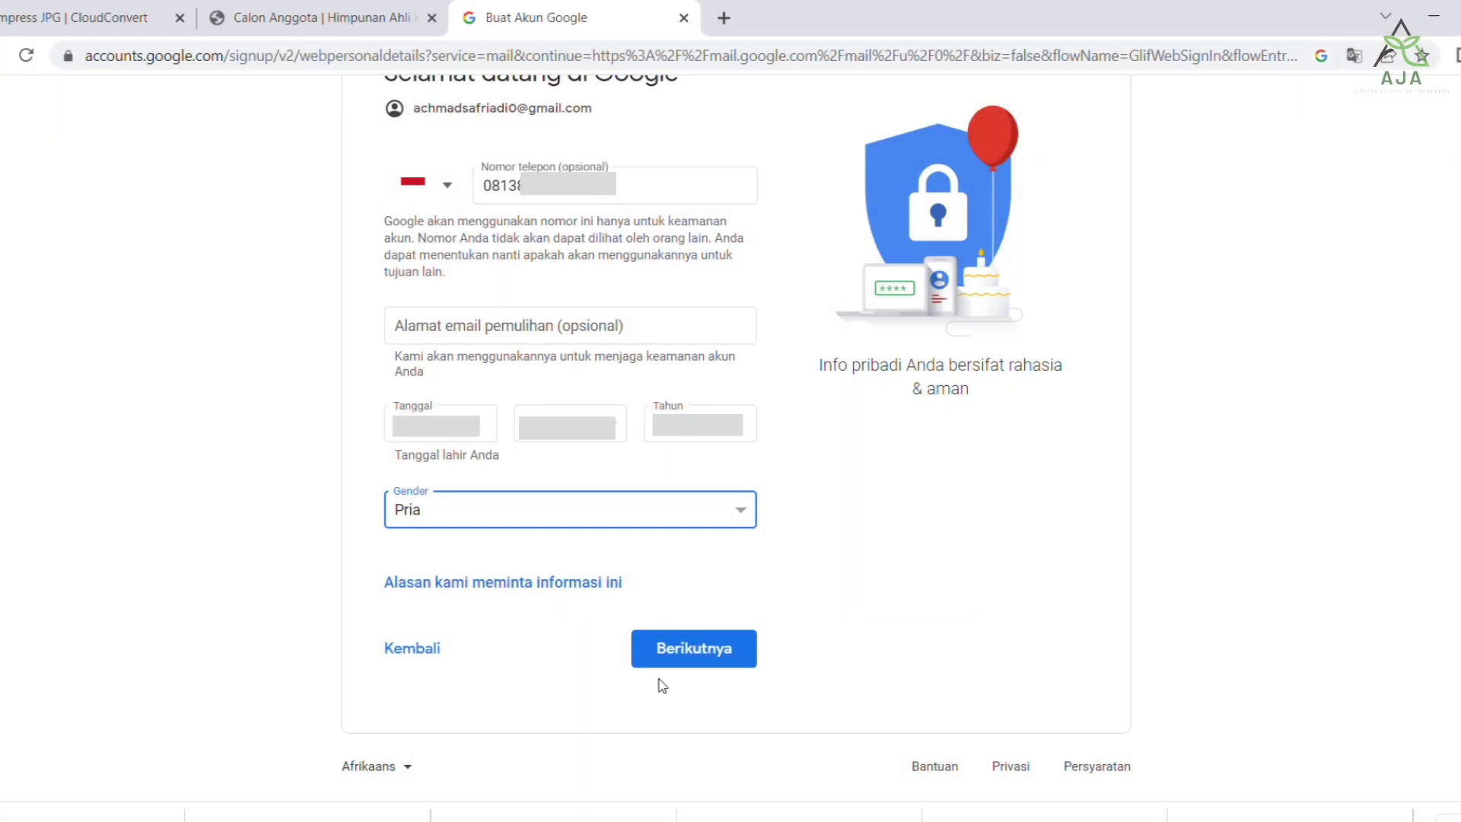
{"action": "left_click", "coordinate": [673, 652]}
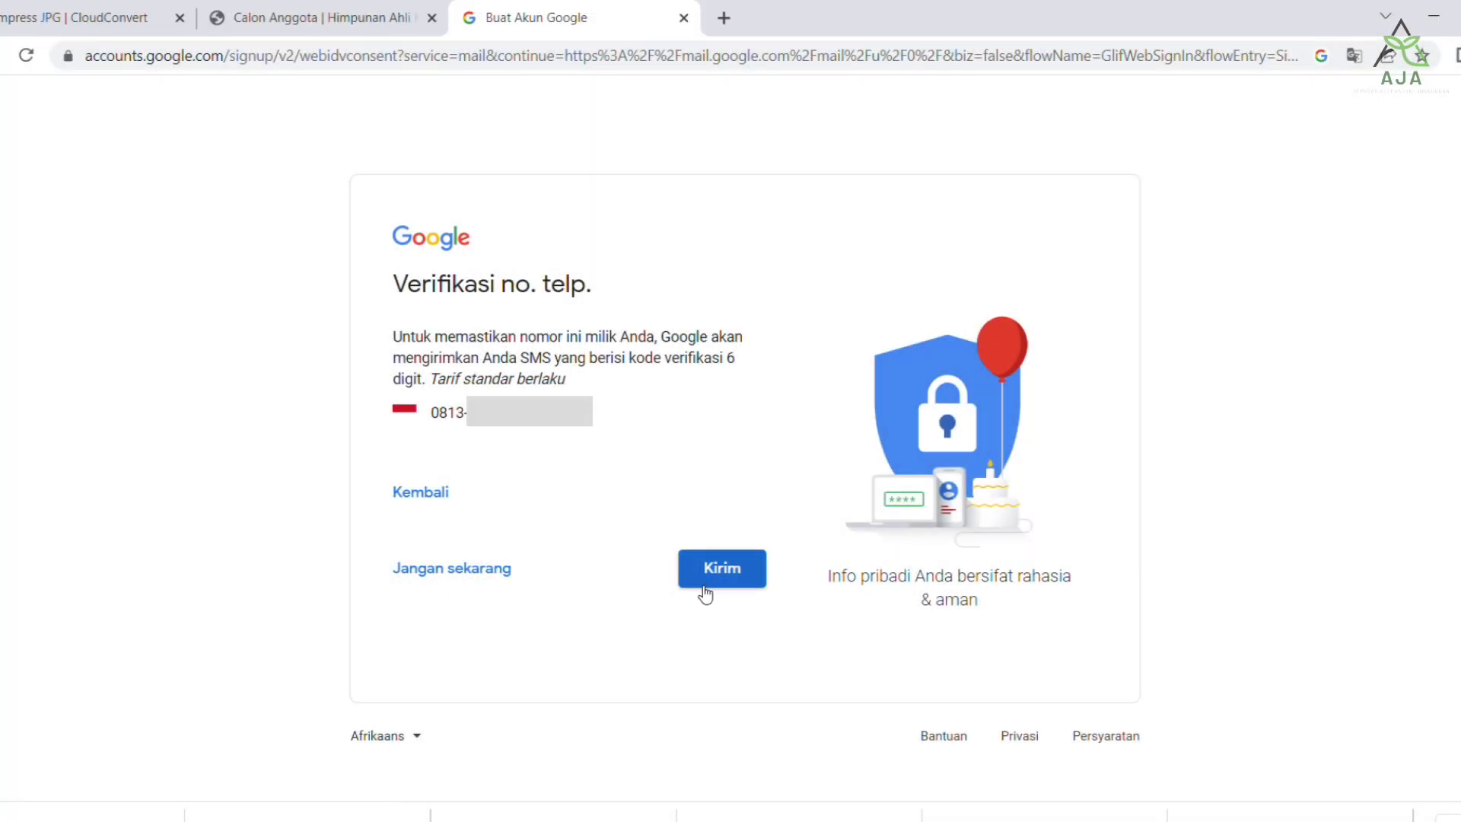
- Send the SMS code to the phone and verify it with the received code
{"action": "left_click", "coordinate": [701, 586]}
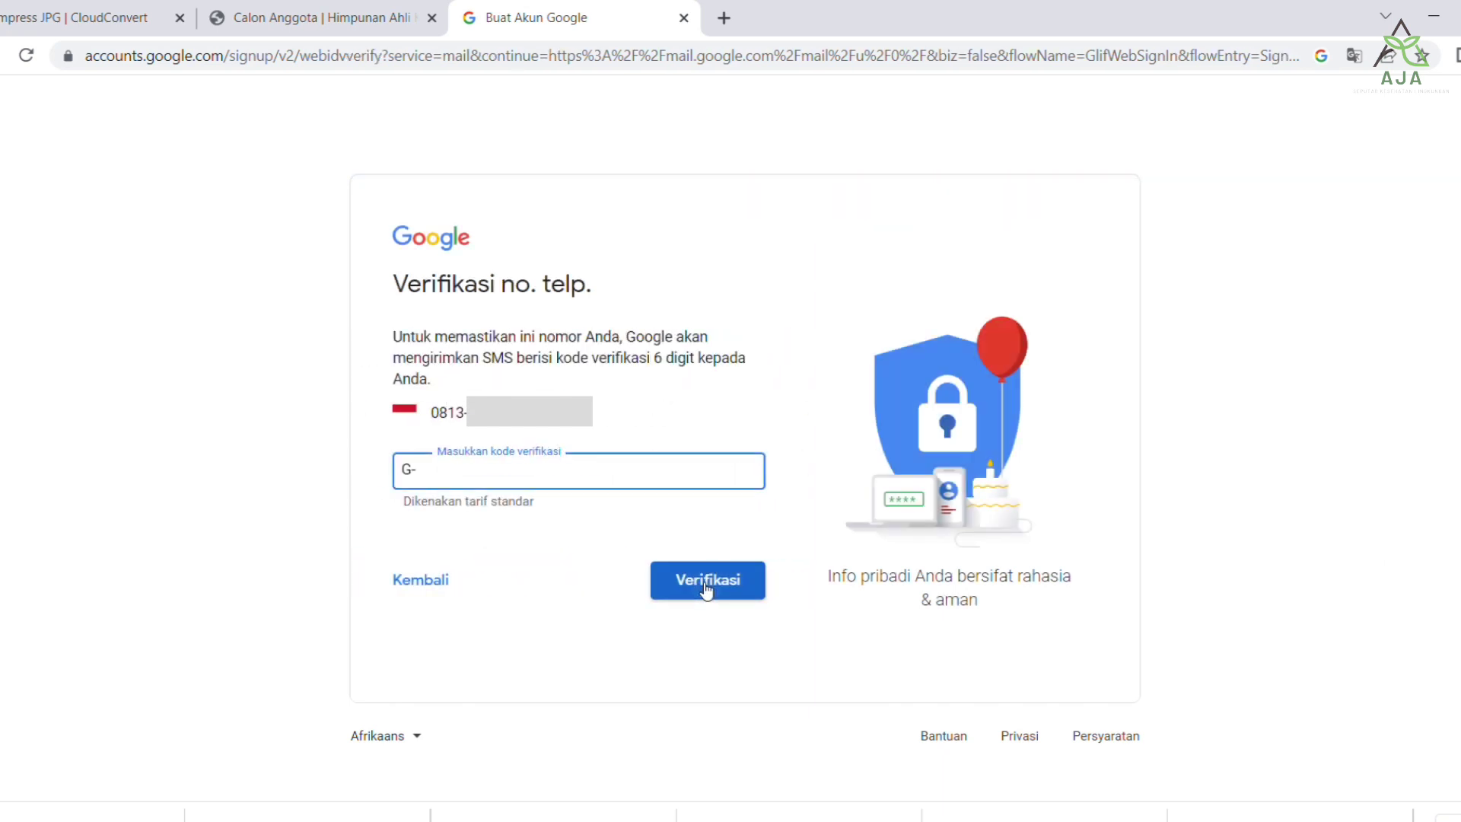
{"action": "left_click", "coordinate": [699, 586]}
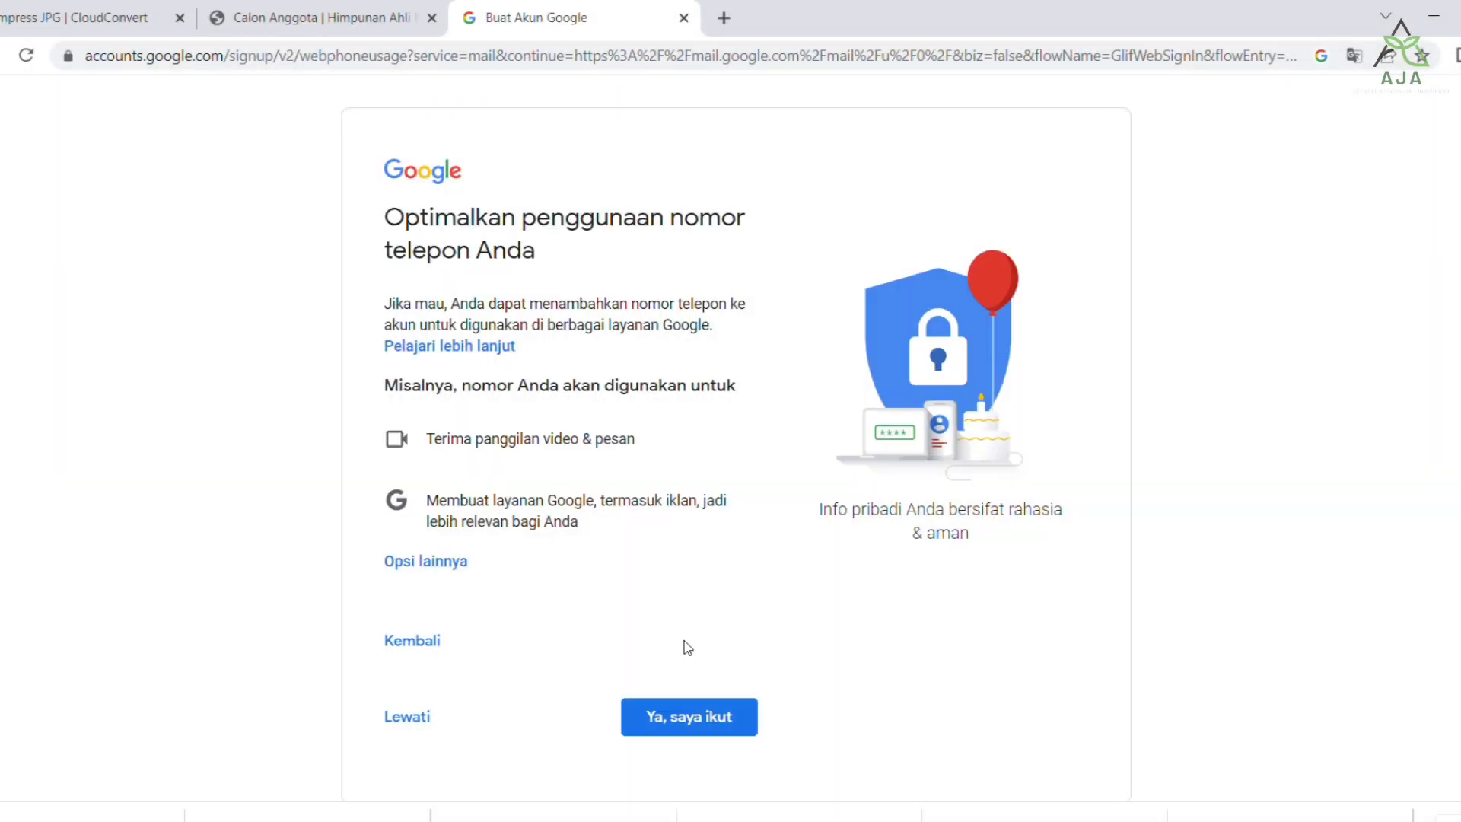
- Agree to add the phone number to the account and accept the privacy terms
{"action": "left_click", "coordinate": [685, 719]}
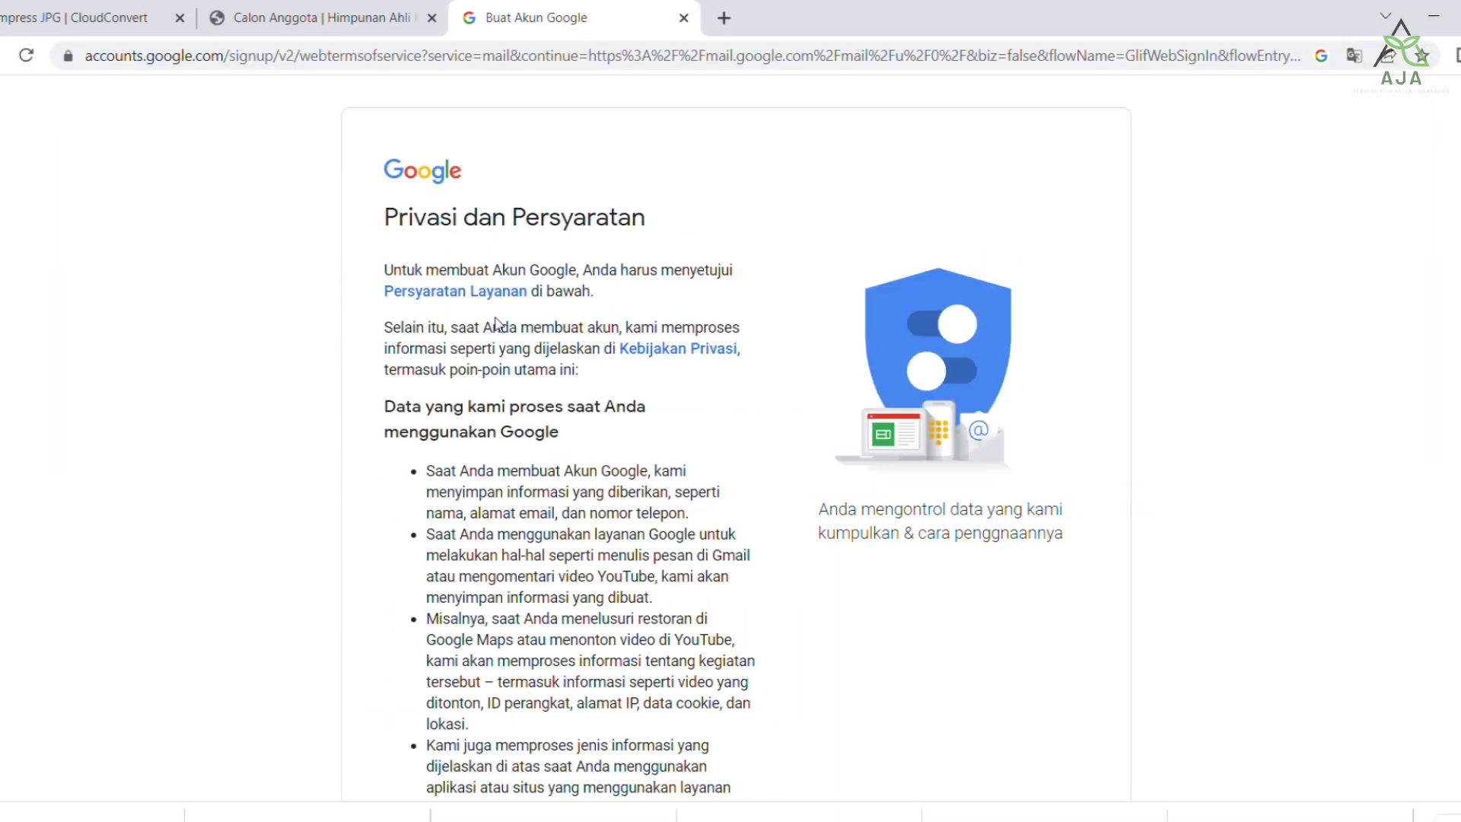
{"action": "scroll", "coordinate": [570, 456], "scroll_direction": "down", "scroll_amount": 15}
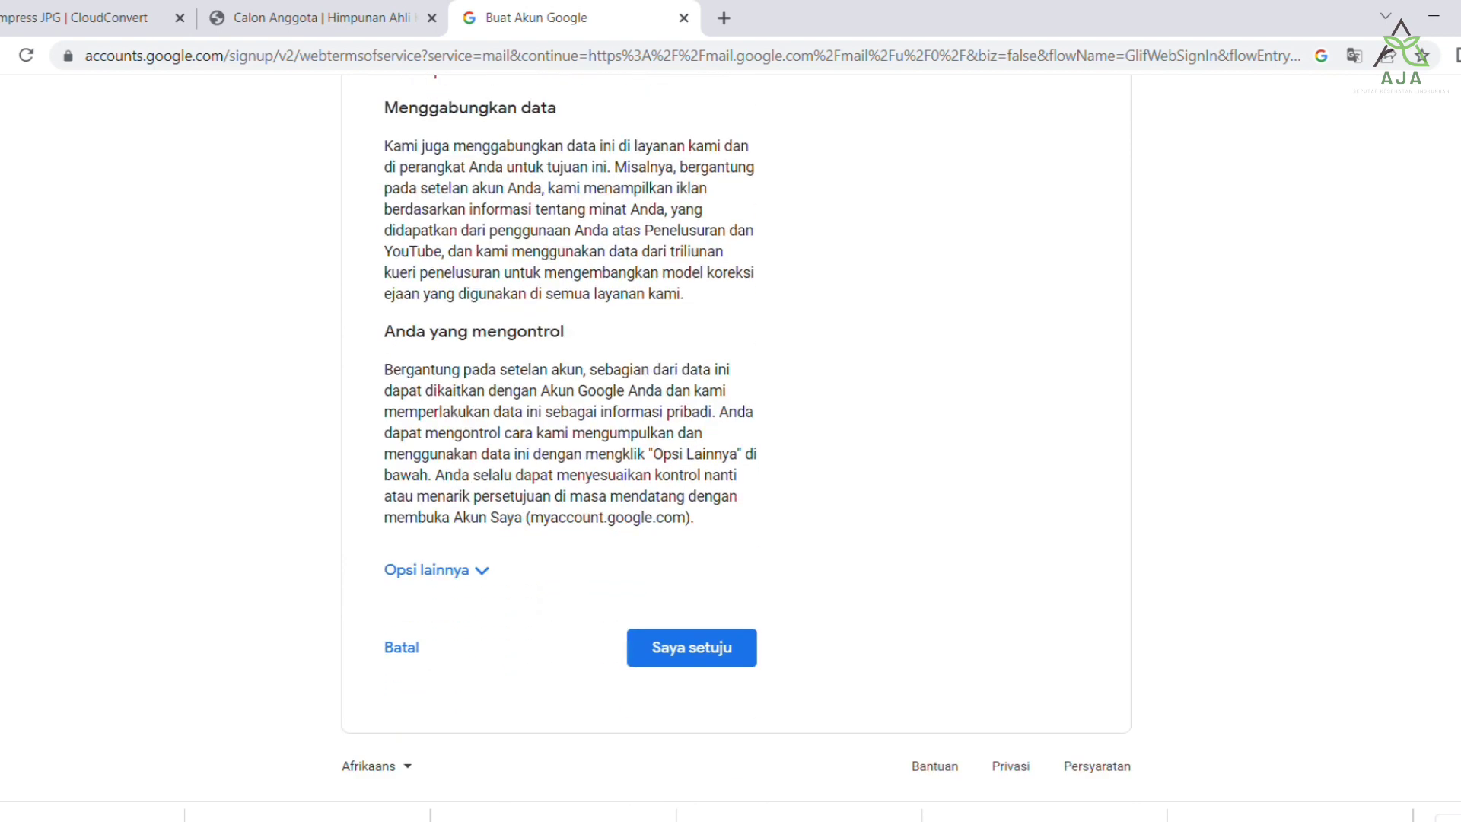
{"action": "left_click", "coordinate": [664, 661]}
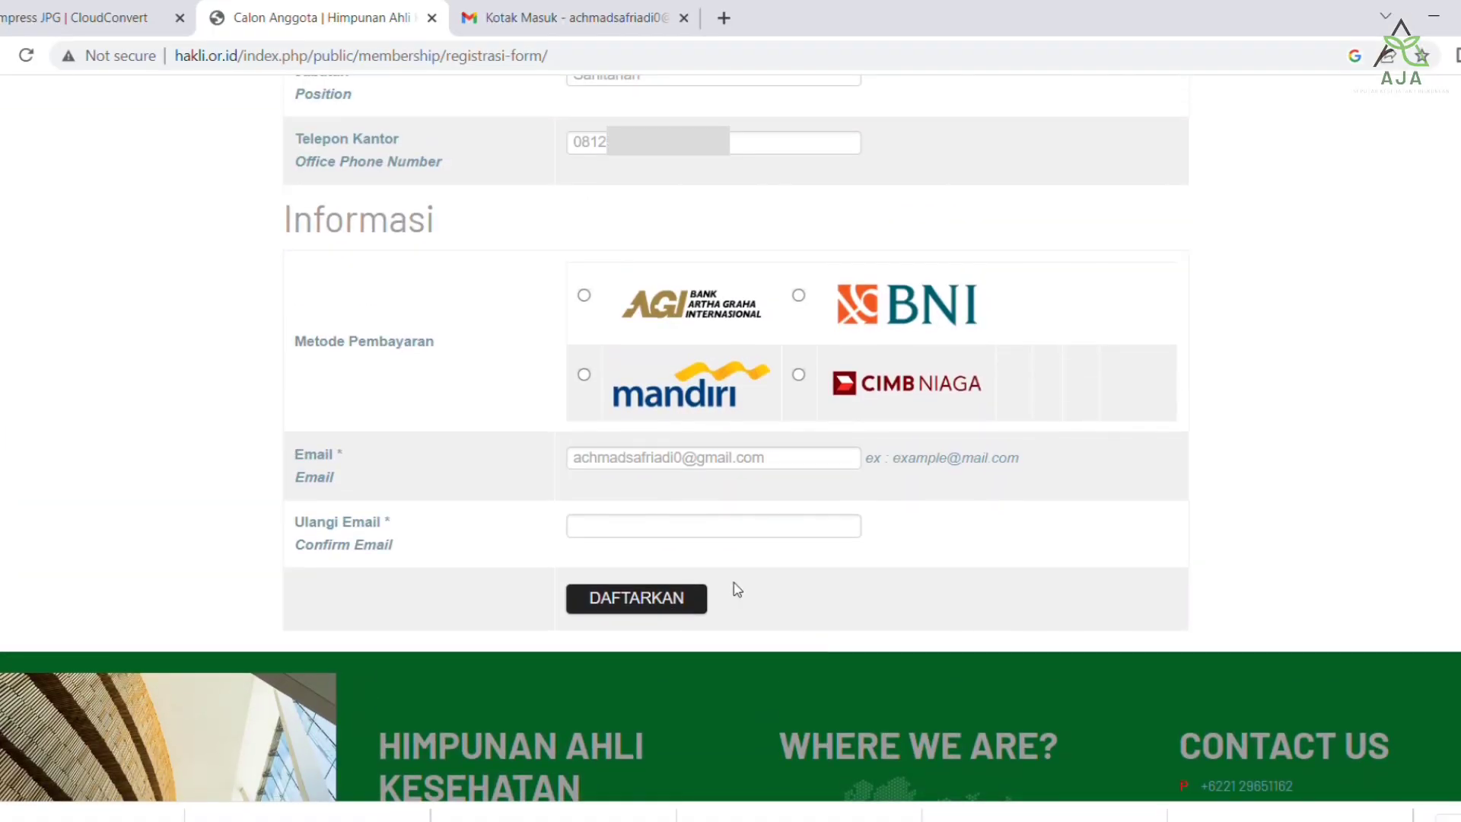
- Enter the new Gmail address as confirm email, fix the ID number, and submit with DAFTARKAN
{"action": "left_click", "coordinate": [680, 535]}
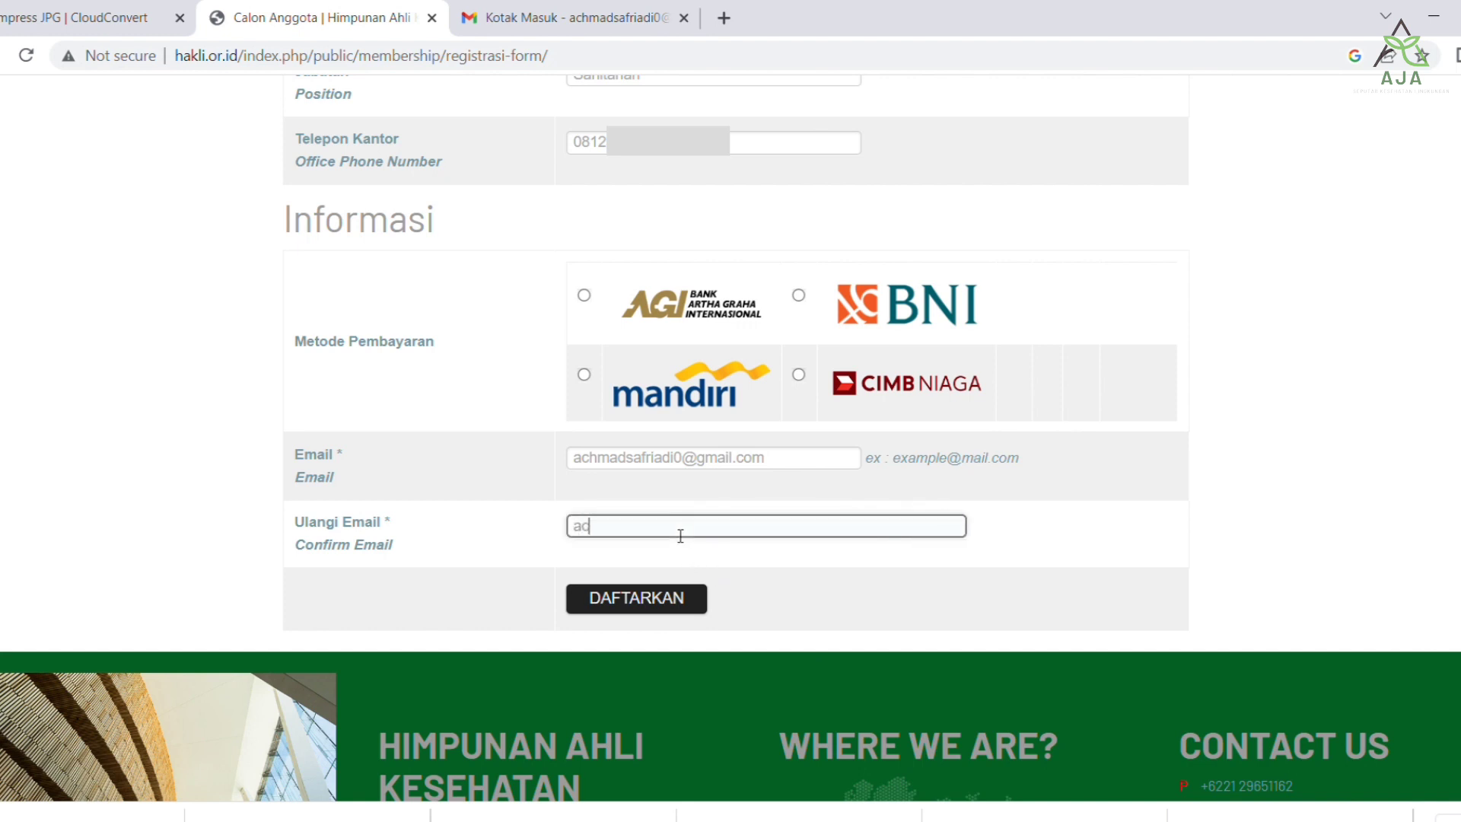
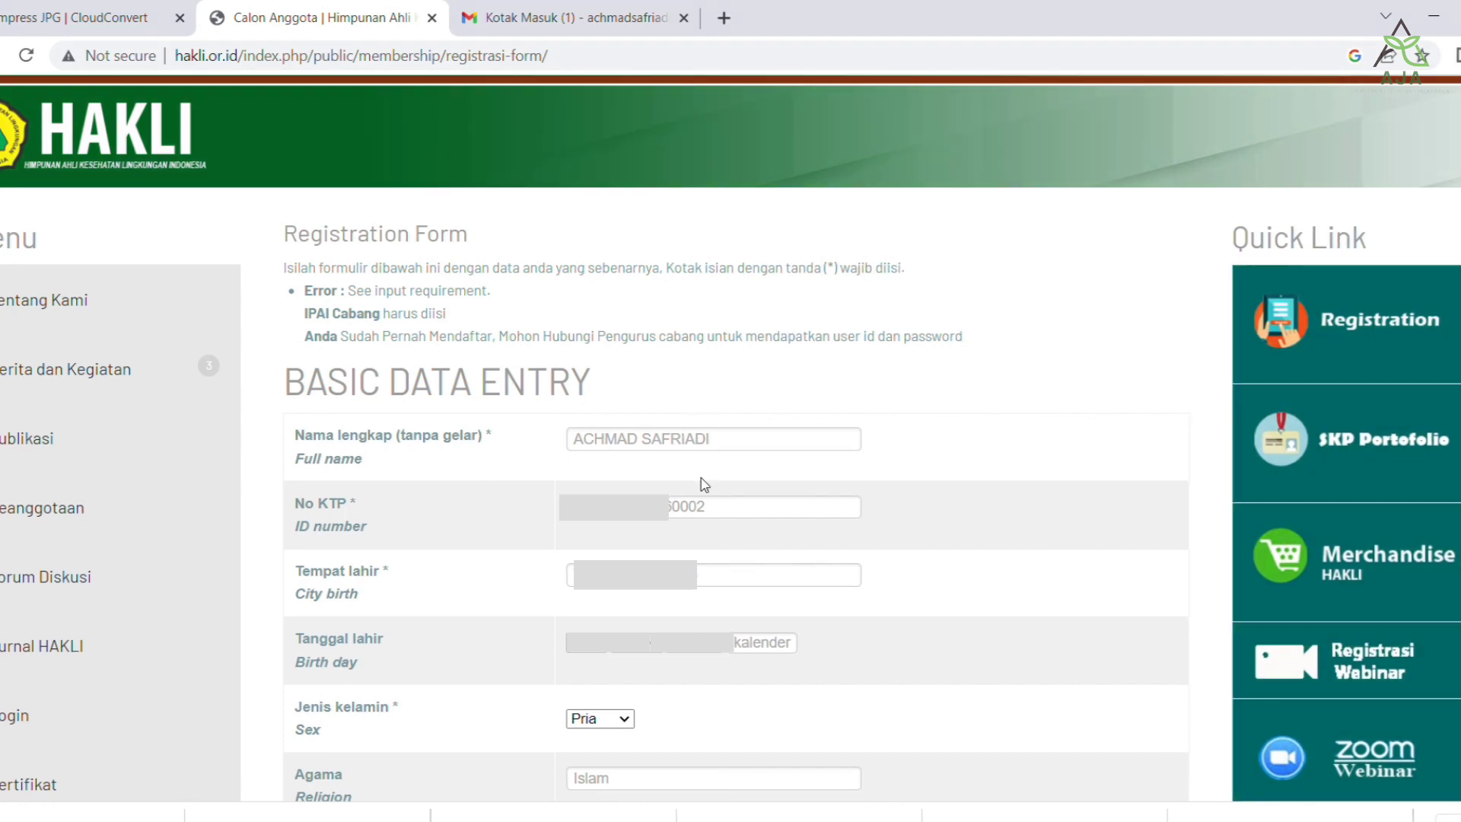
{"action": "left_click", "coordinate": [713, 507]}
{"action": "type", "text": "5"}
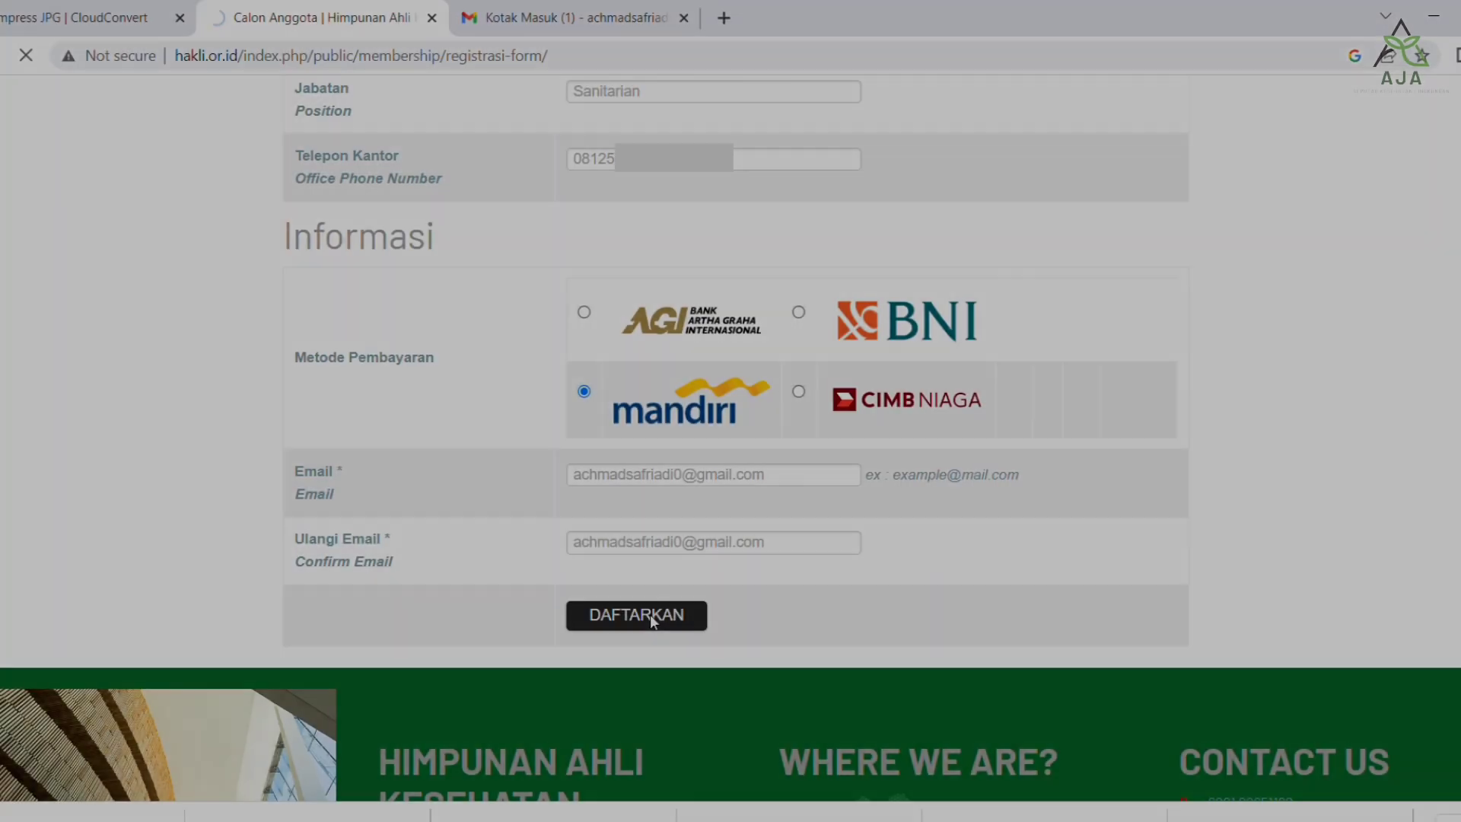
{"action": "left_click", "coordinate": [650, 613]}
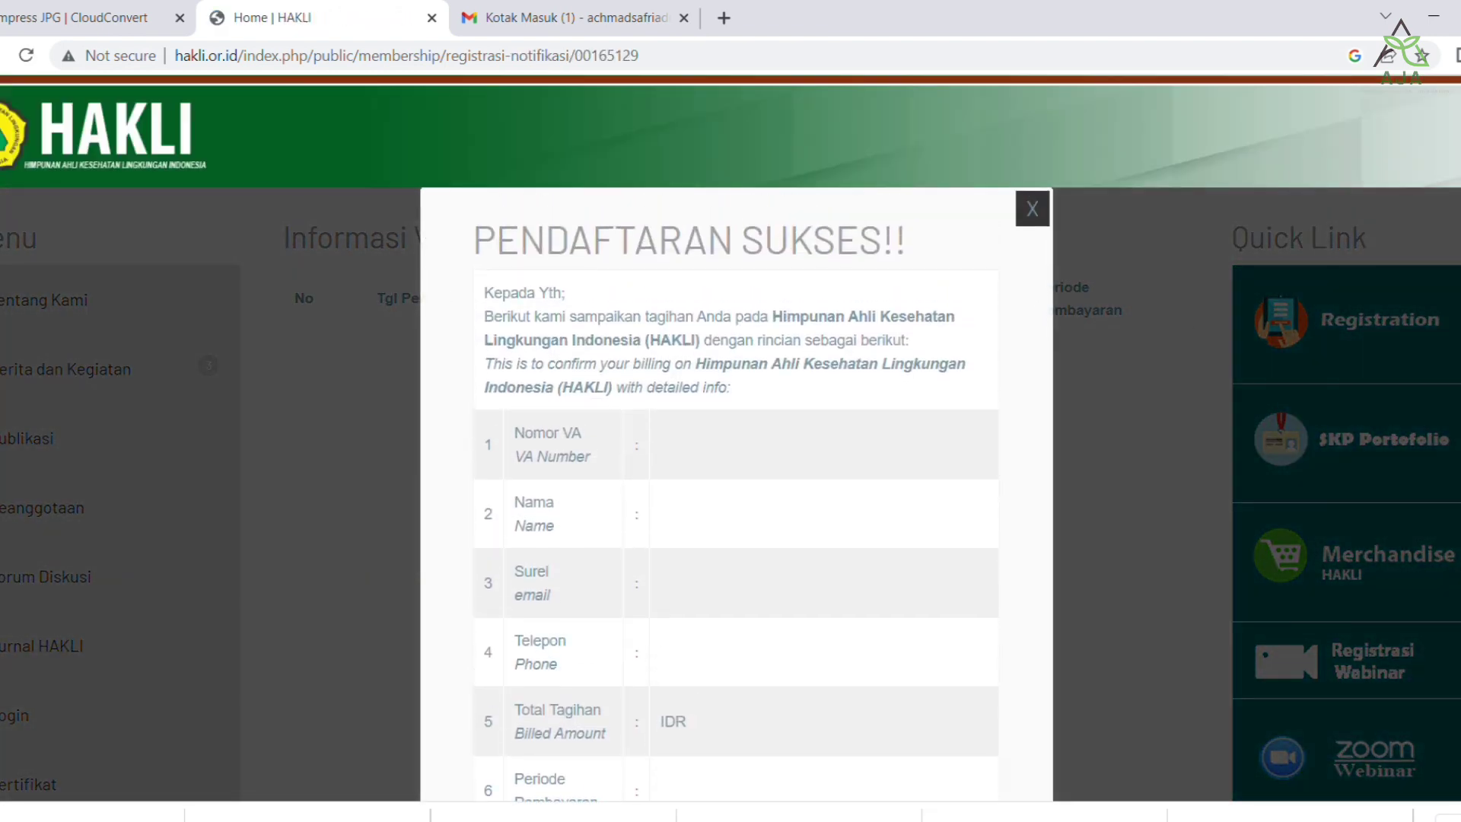
- Select the billing details in the PENDAFTARAN SUKSES notice, then close it
{"action": "scroll", "coordinate": [814, 137], "scroll_direction": "down", "scroll_amount": 4}
{"action": "left_click_drag", "start_coordinate": [814, 136], "coordinate": [769, 818]}
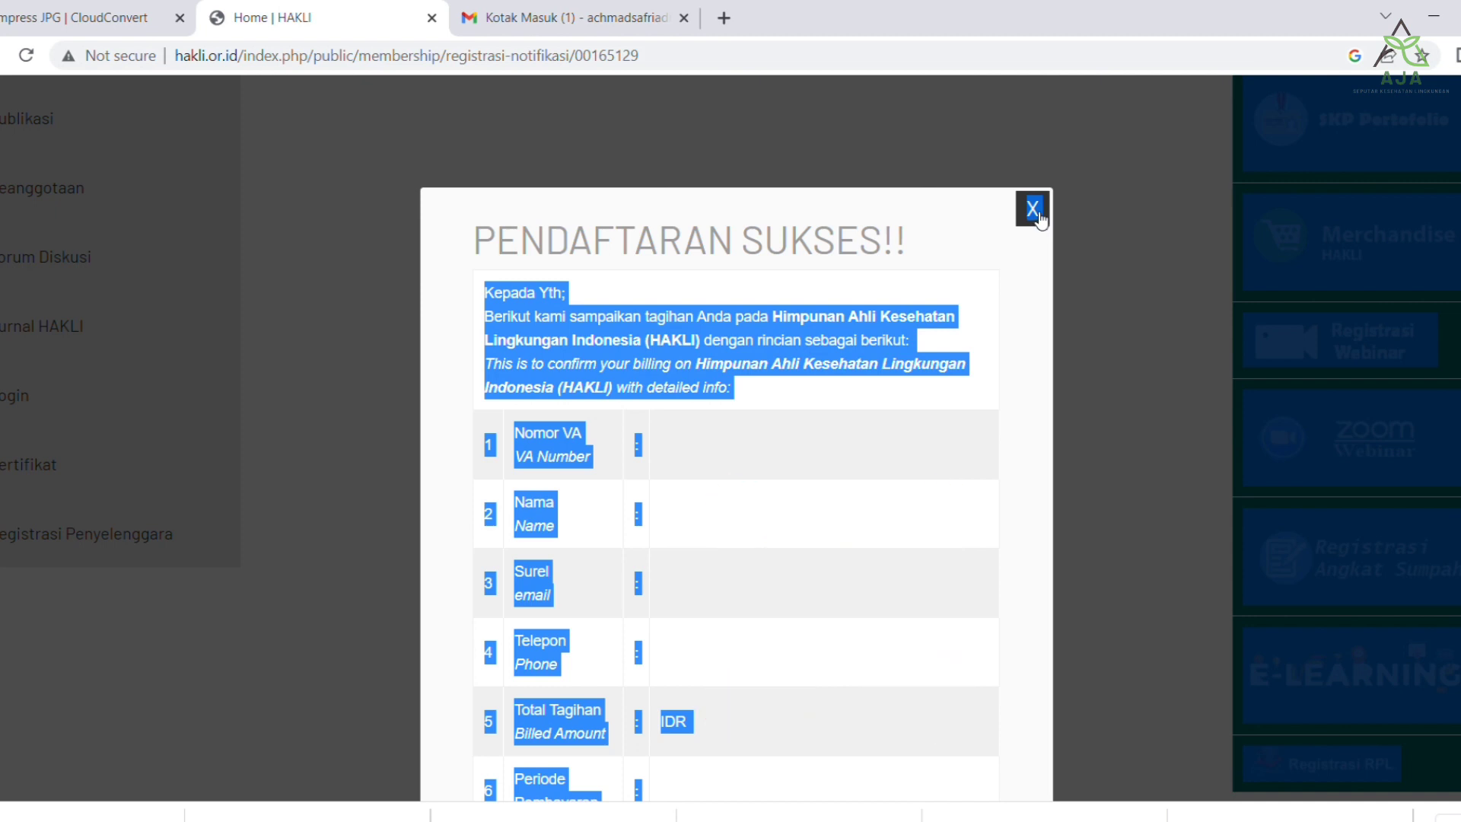
{"action": "left_click", "coordinate": [1033, 208]}
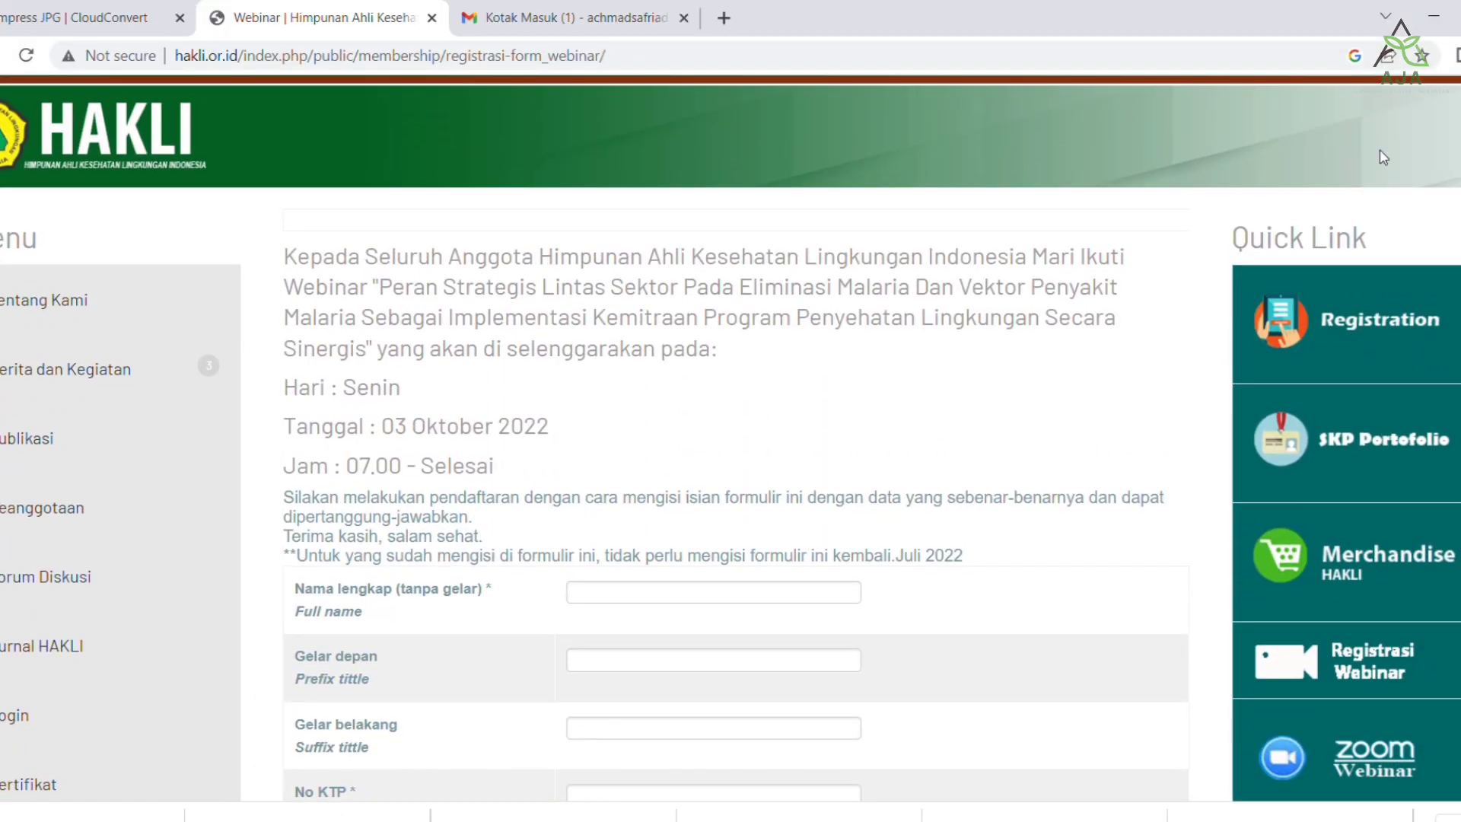
- Request a Mandiri virtual account via SKP Portofolio, pasting the NIK and correcting its last digit
{"action": "left_click", "coordinate": [1298, 417]}
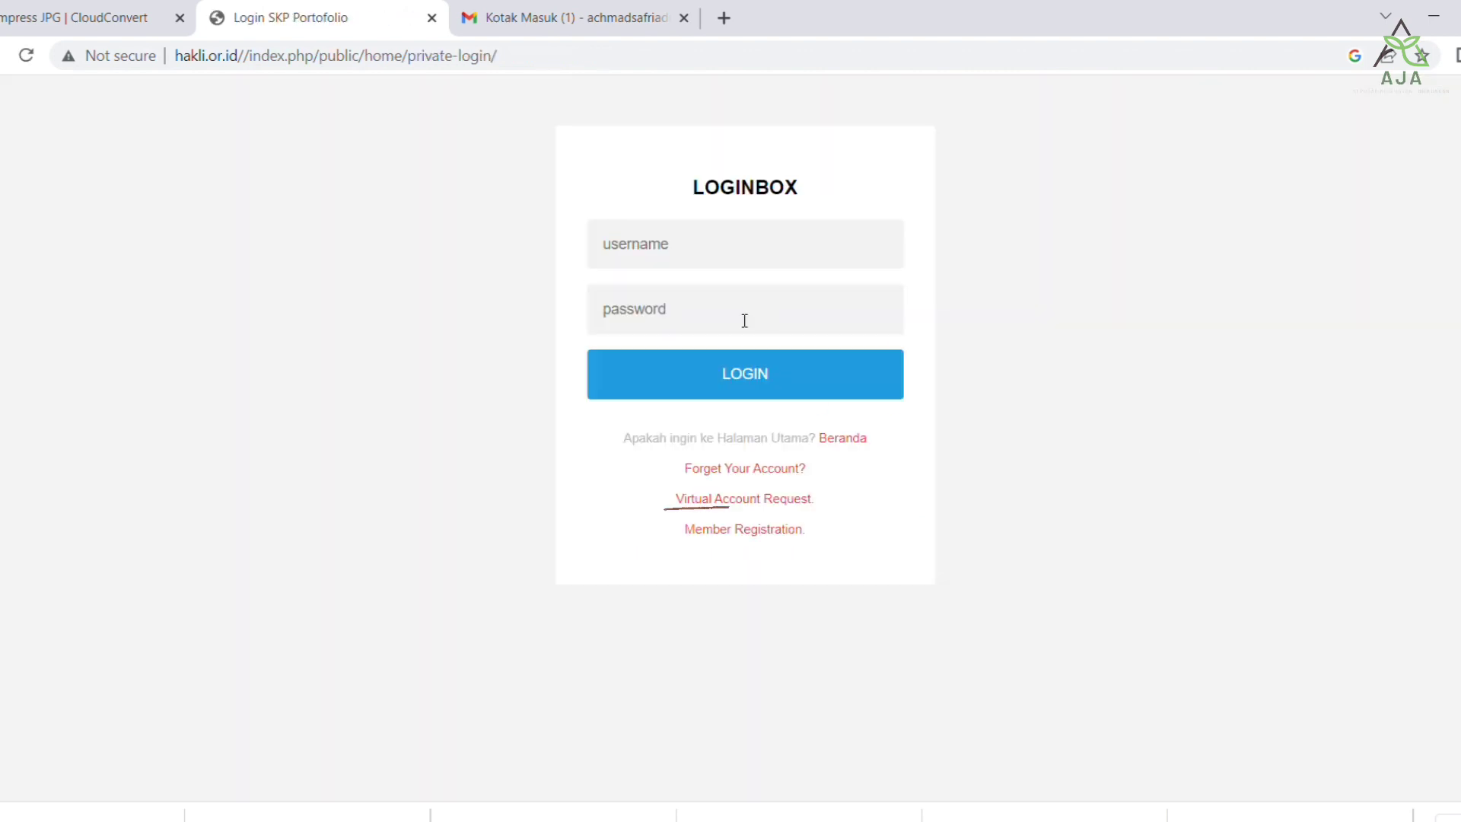
{"action": "left_click", "coordinate": [701, 501]}
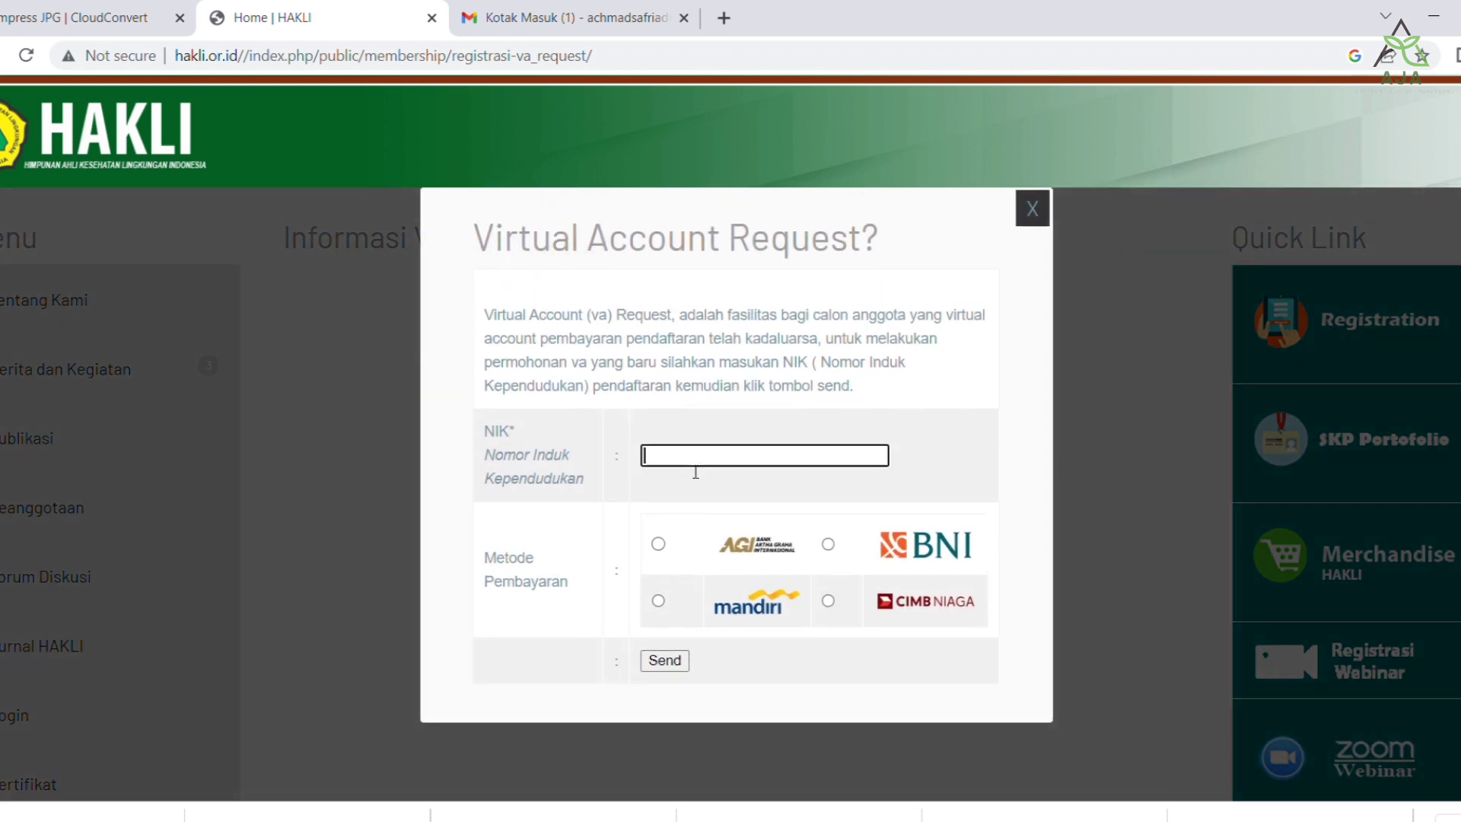
{"action": "key", "text": "ctrl+v"}
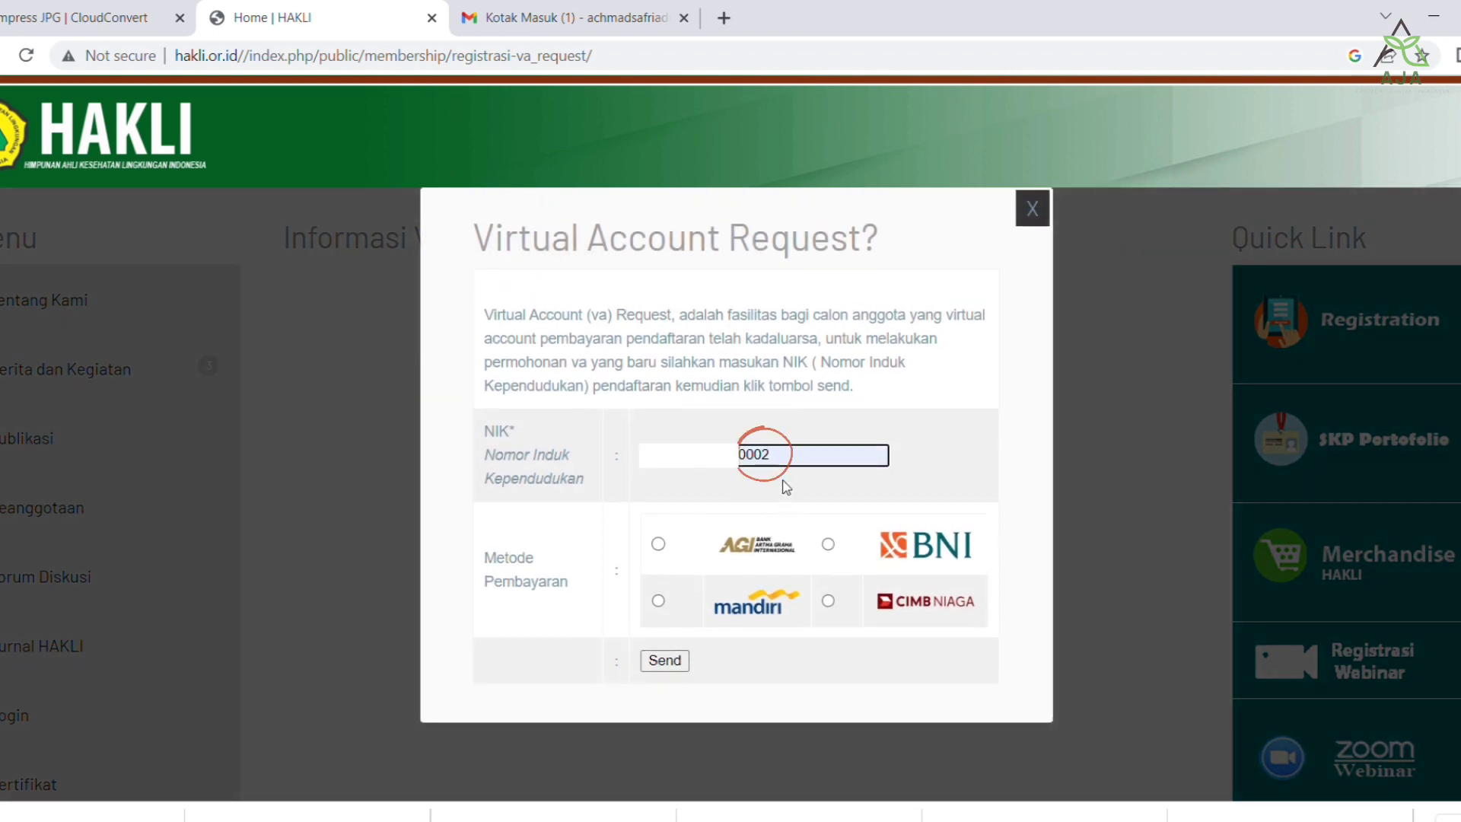
{"action": "key", "text": "BackSpace"}
{"action": "type", "text": "5"}
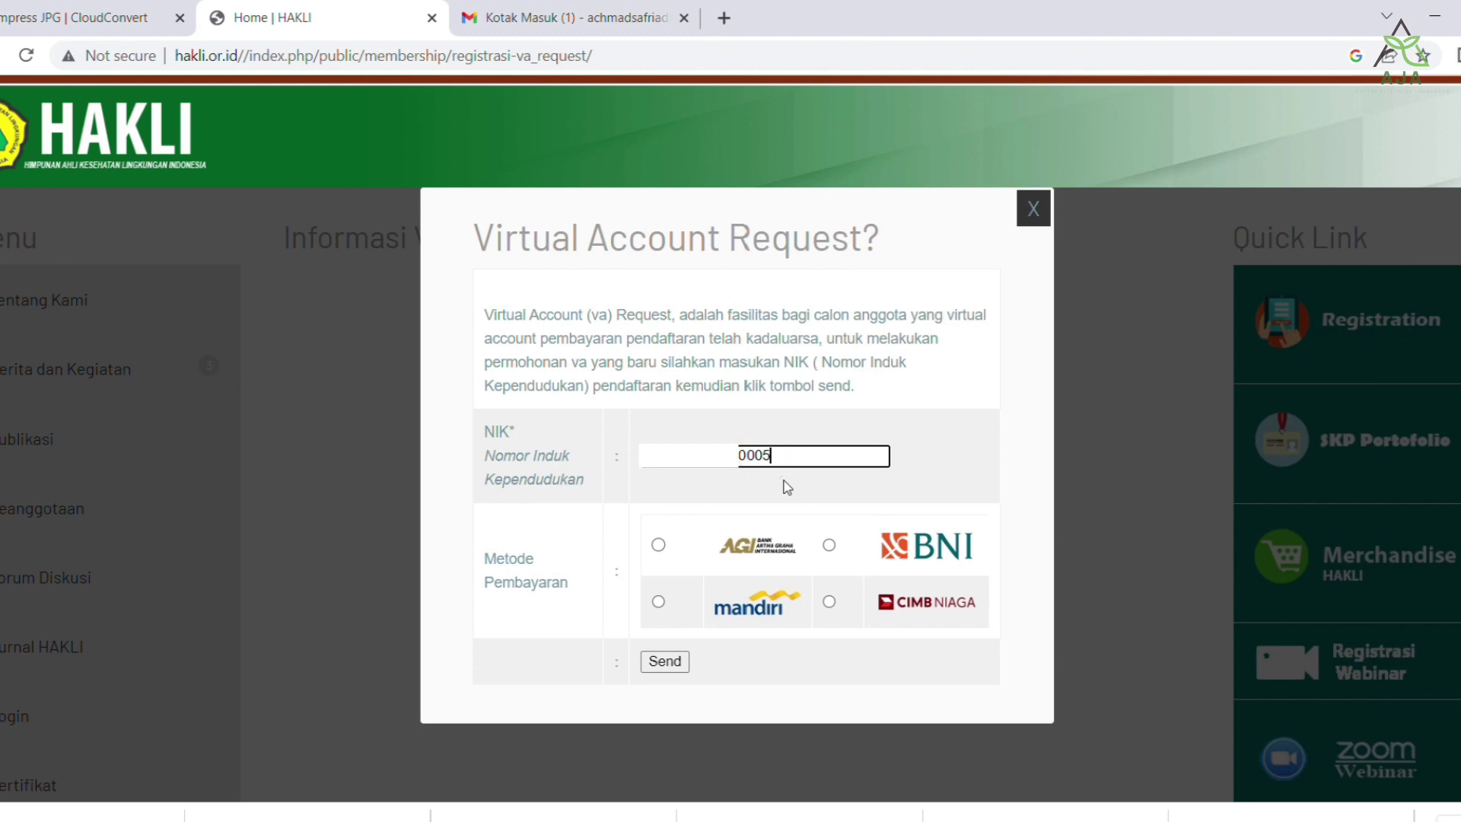
{"action": "left_click", "coordinate": [658, 601]}
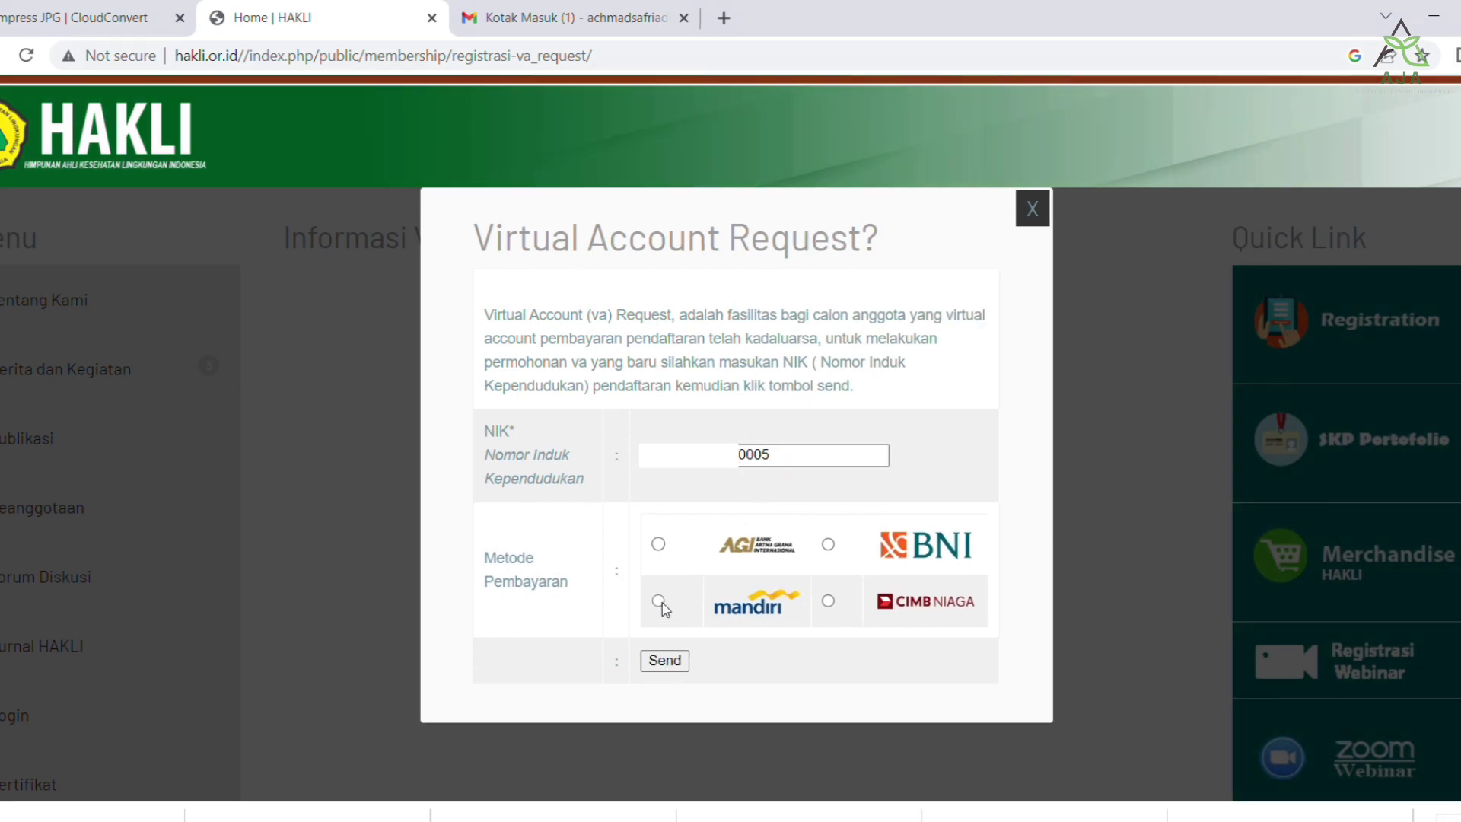
{"action": "left_click", "coordinate": [661, 665]}
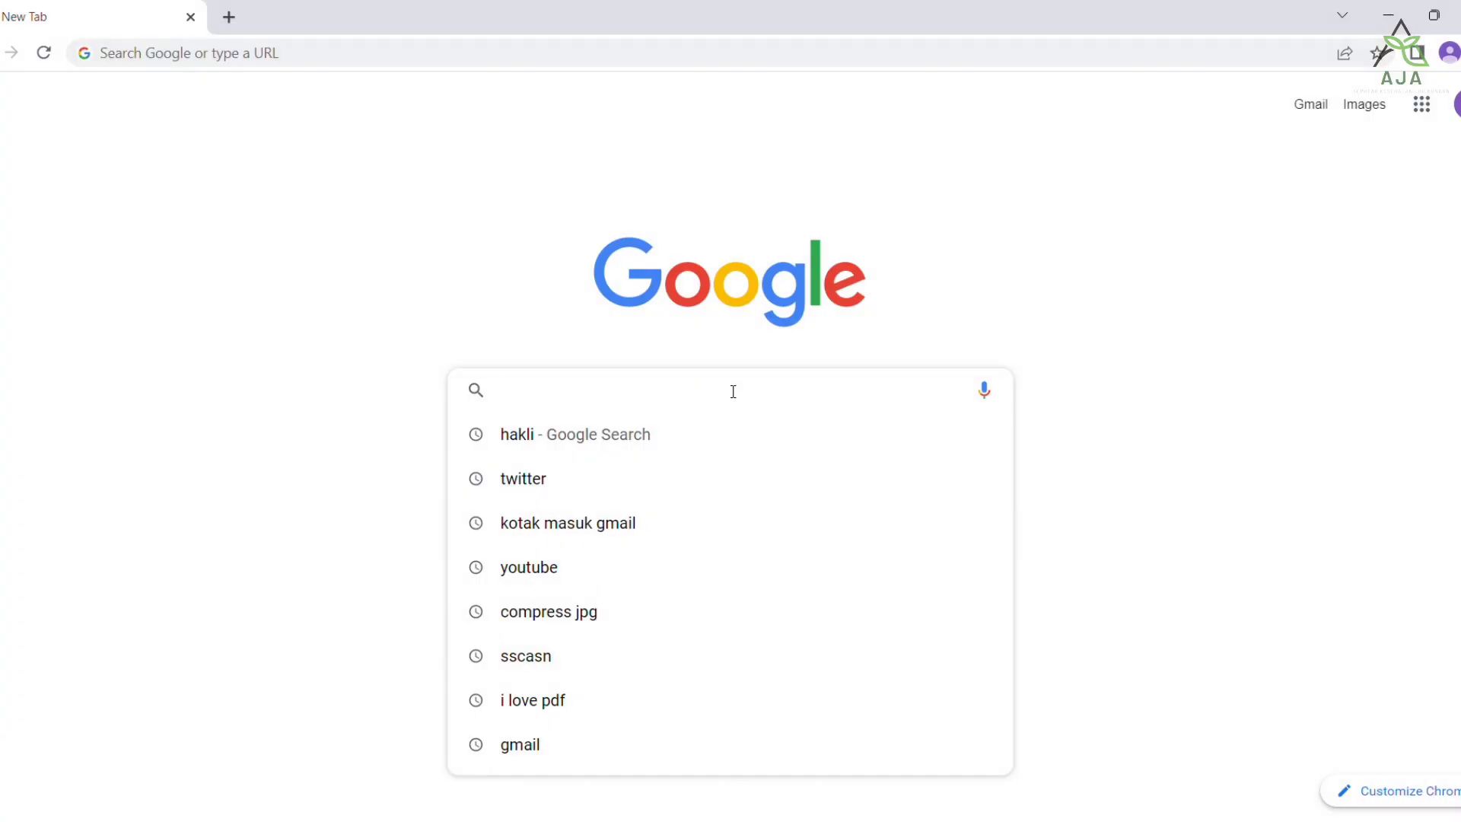
- Search Google for hakli, open hakli.or.id, and enter the member's username and password at Login
{"action": "type", "text": "ha"}
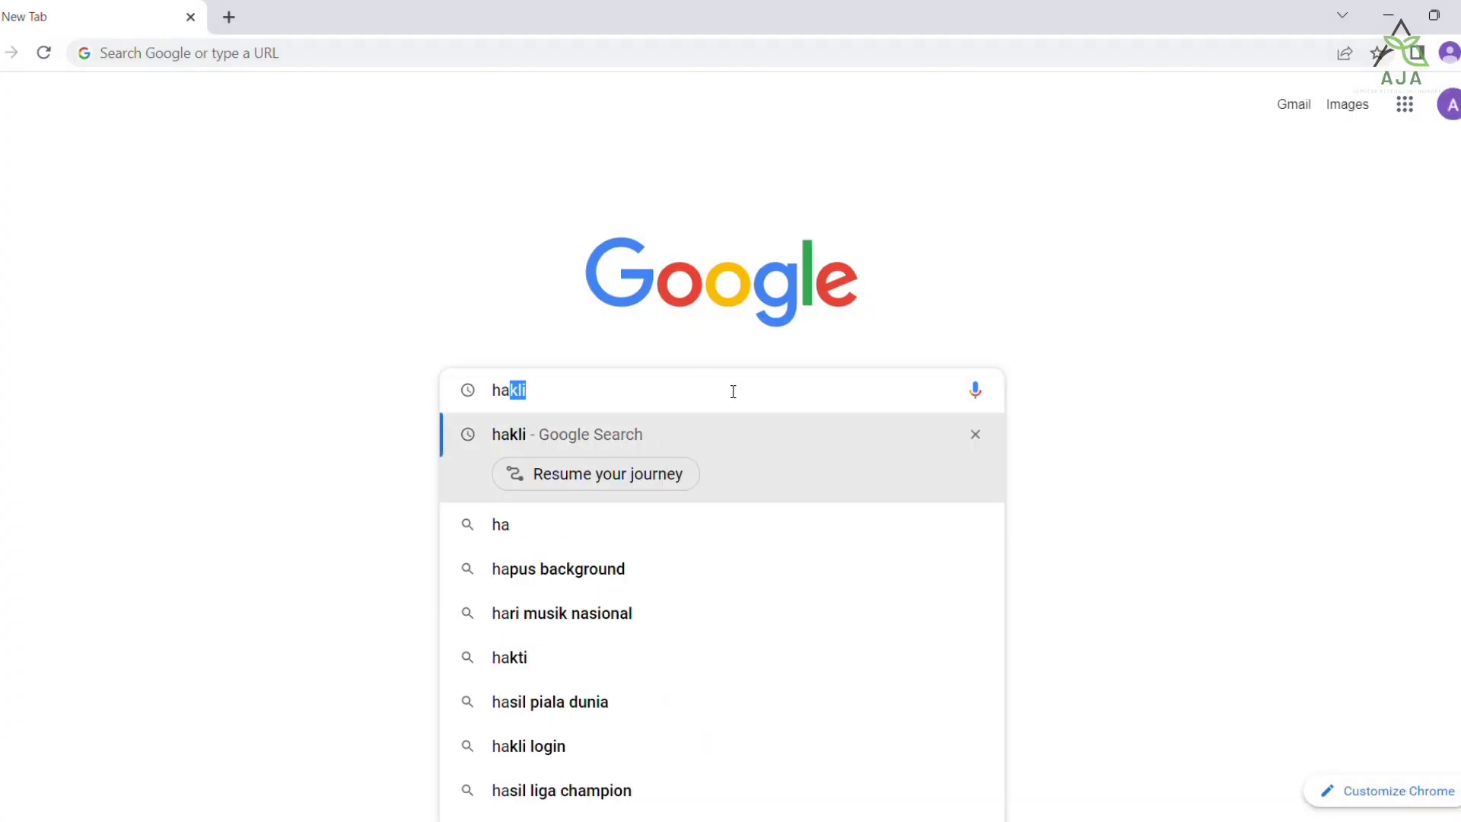
{"action": "left_click", "coordinate": [509, 425]}
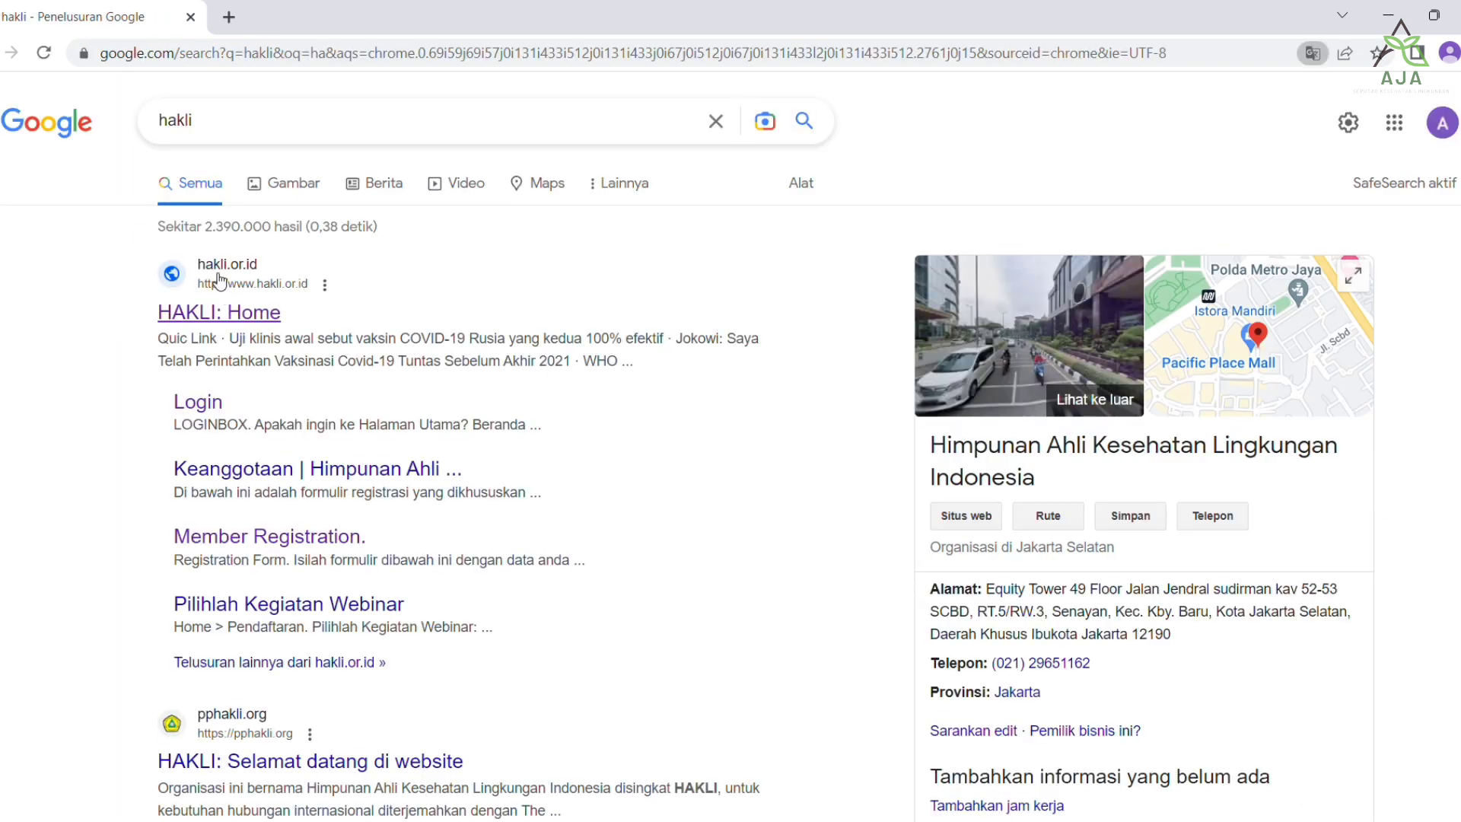
{"action": "left_click", "coordinate": [219, 281]}
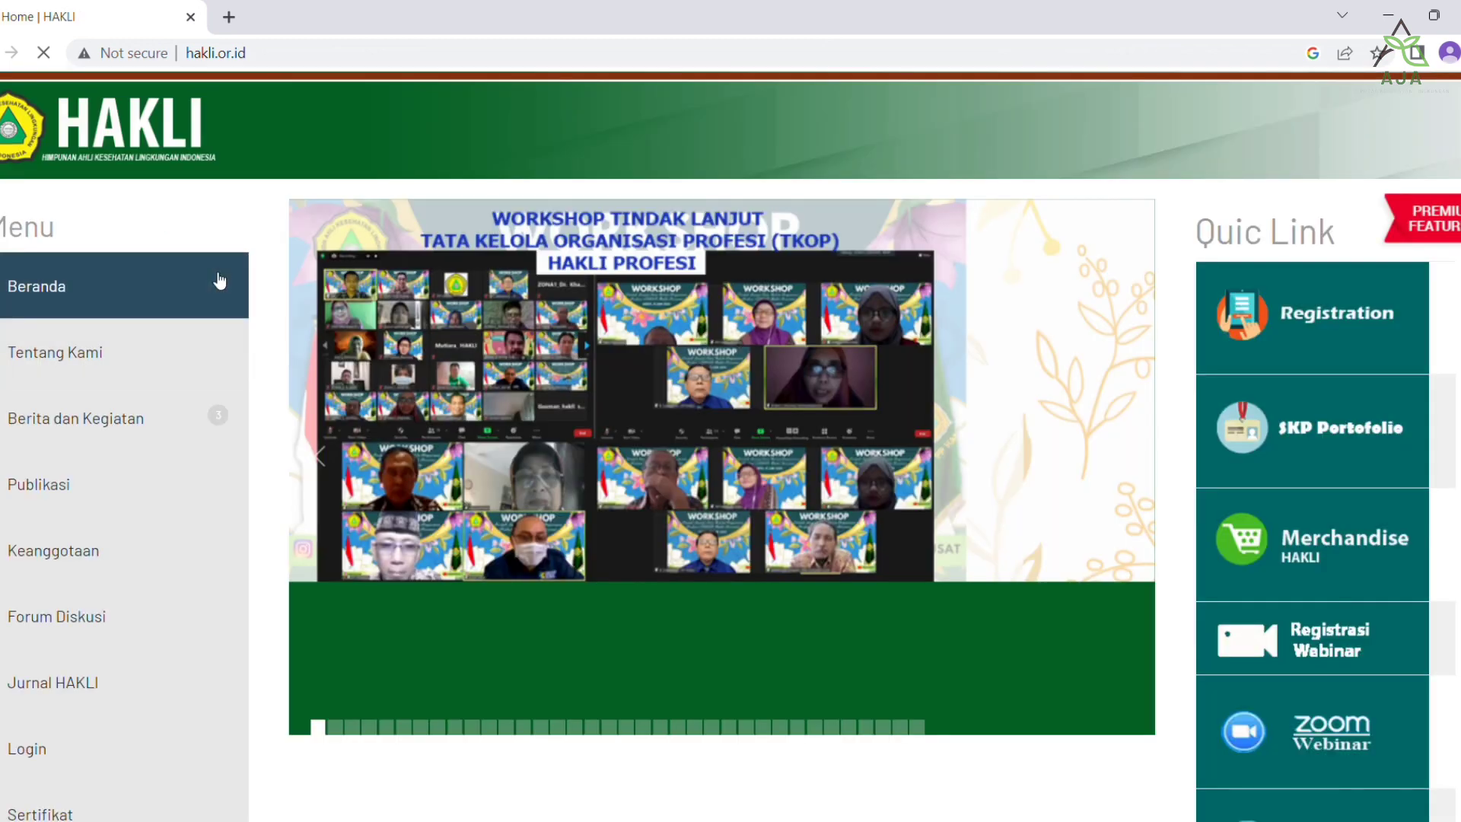
{"action": "scroll", "coordinate": [220, 282], "scroll_direction": "down", "scroll_amount": 3}
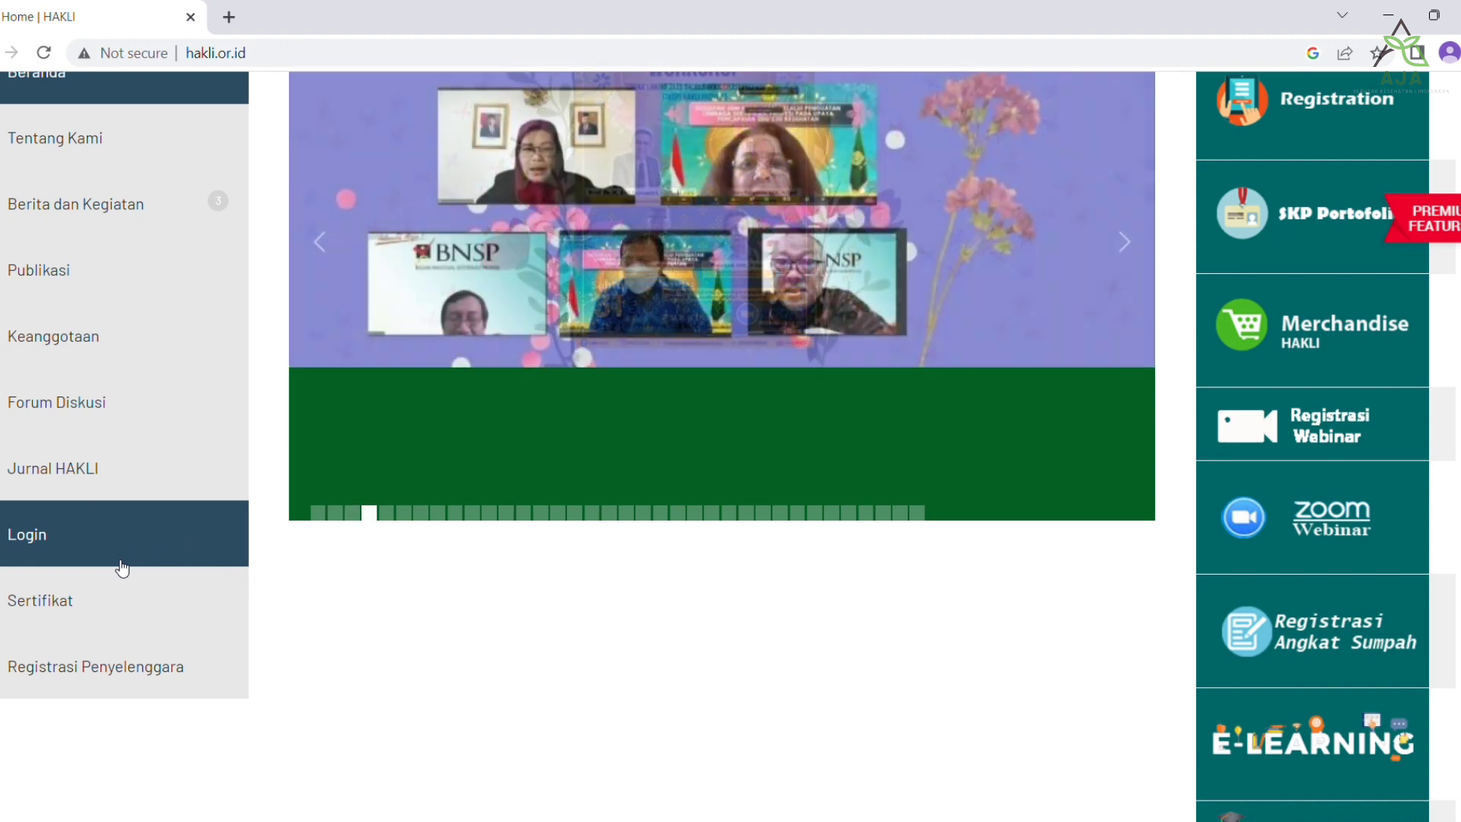
{"action": "left_click", "coordinate": [122, 563]}
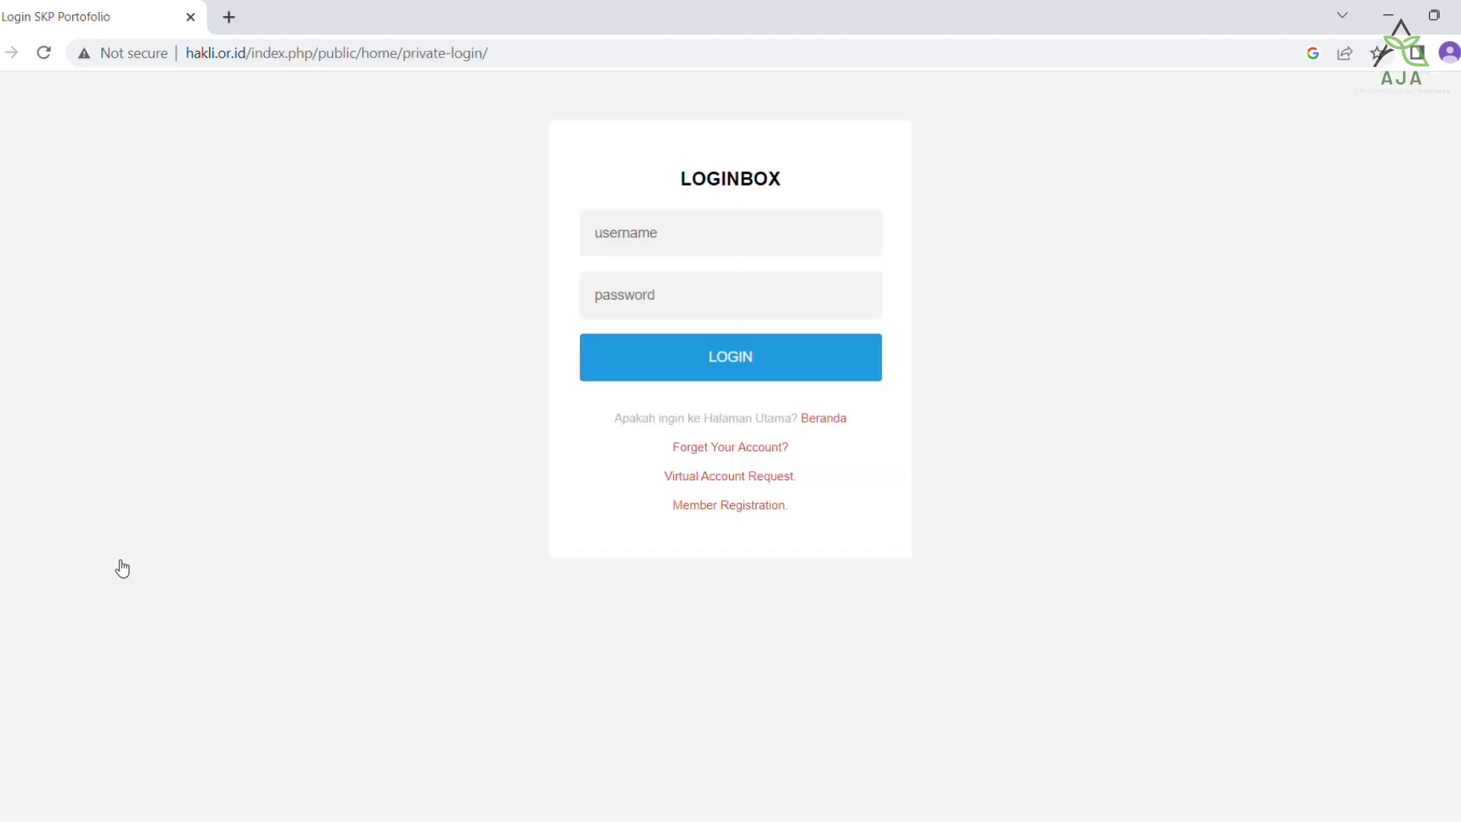
{"action": "left_click", "coordinate": [637, 236]}
{"action": "left_click", "coordinate": [629, 302]}
{"action": "type", "text": "•"}
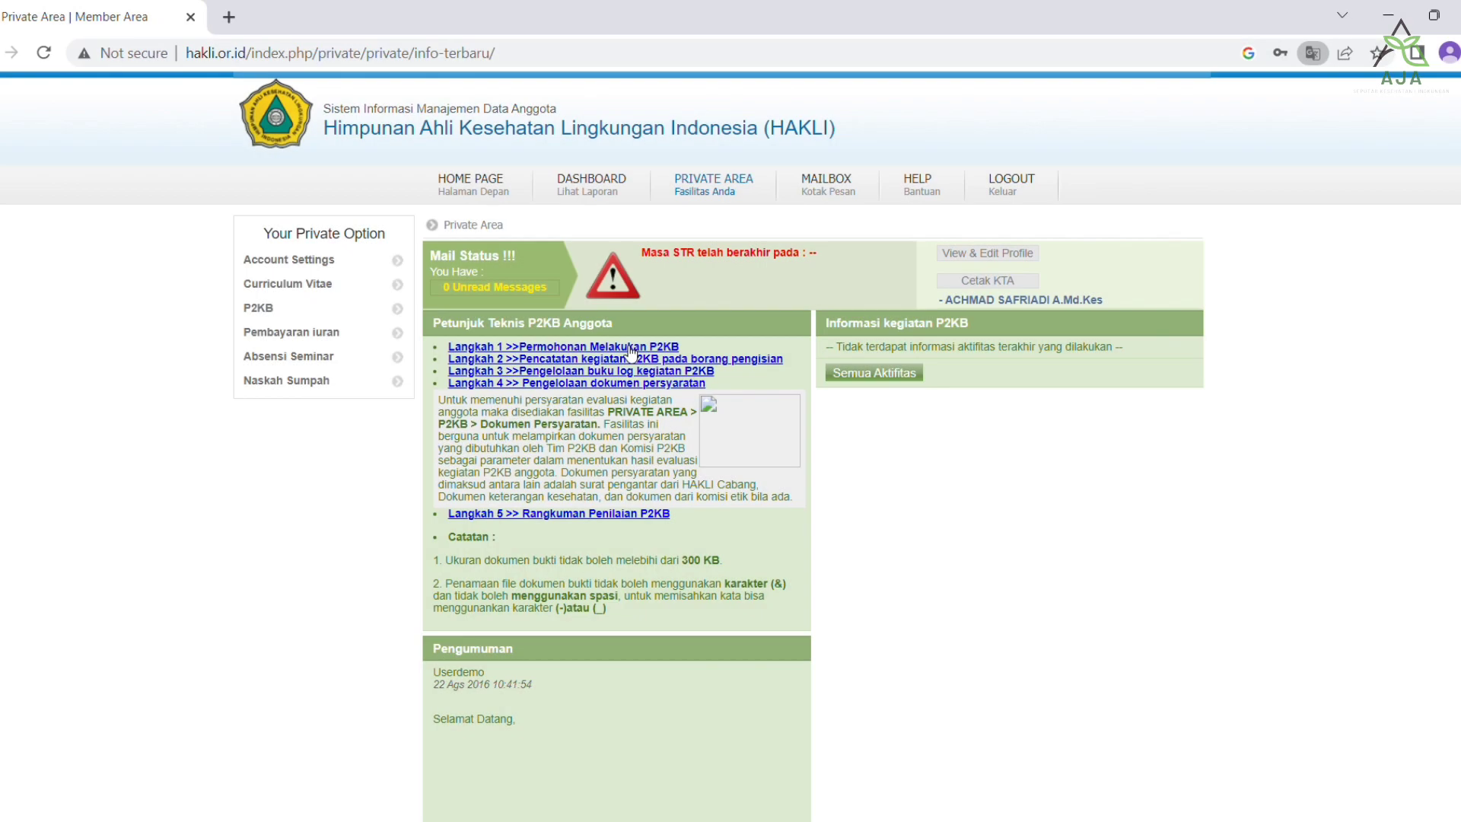
{"action": "scroll", "coordinate": [947, 442], "scroll_direction": "up", "scroll_amount": 3}
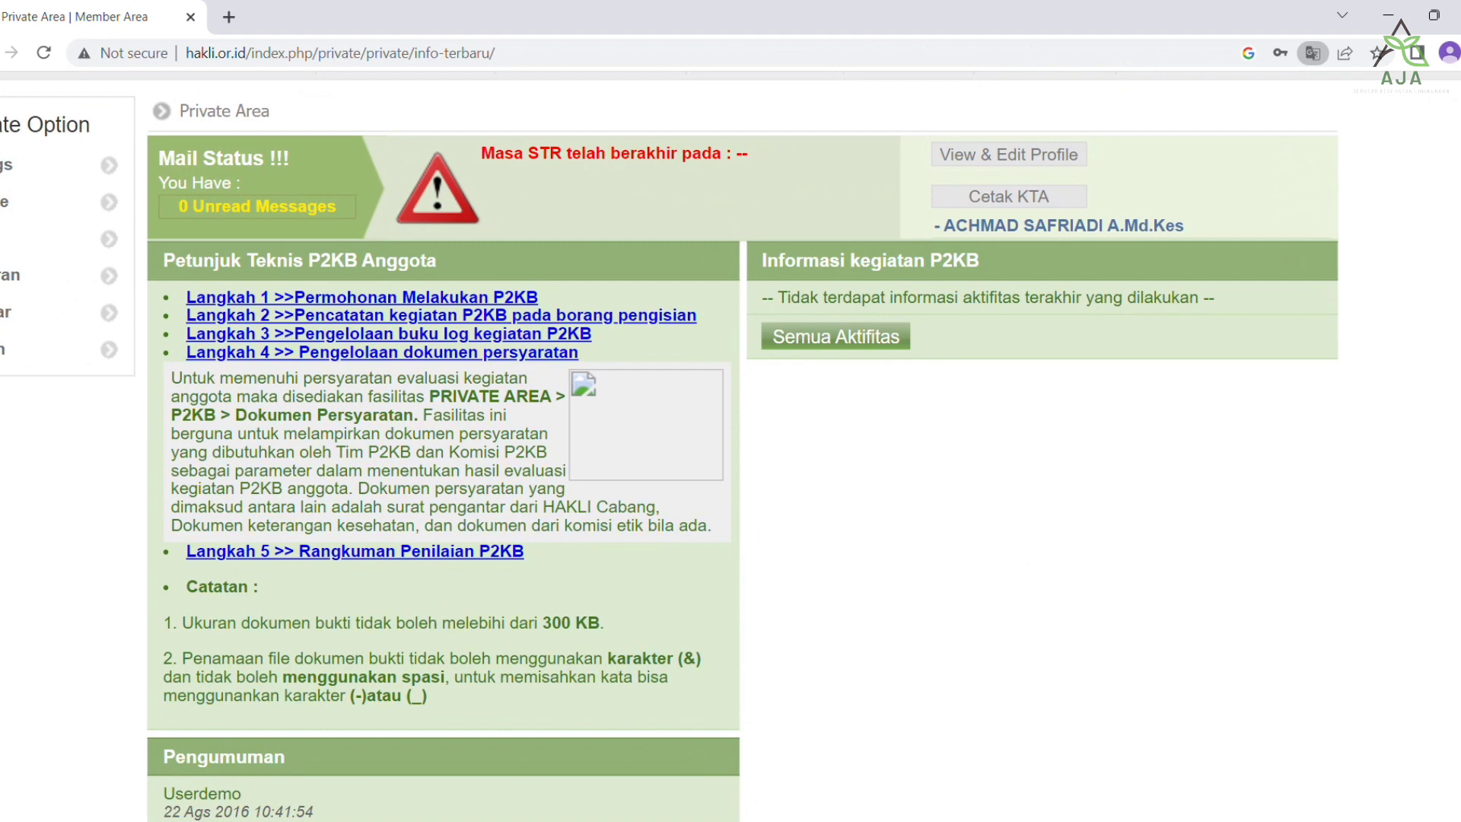
{"action": "scroll", "coordinate": [887, 472], "scroll_direction": "down", "scroll_amount": 3}
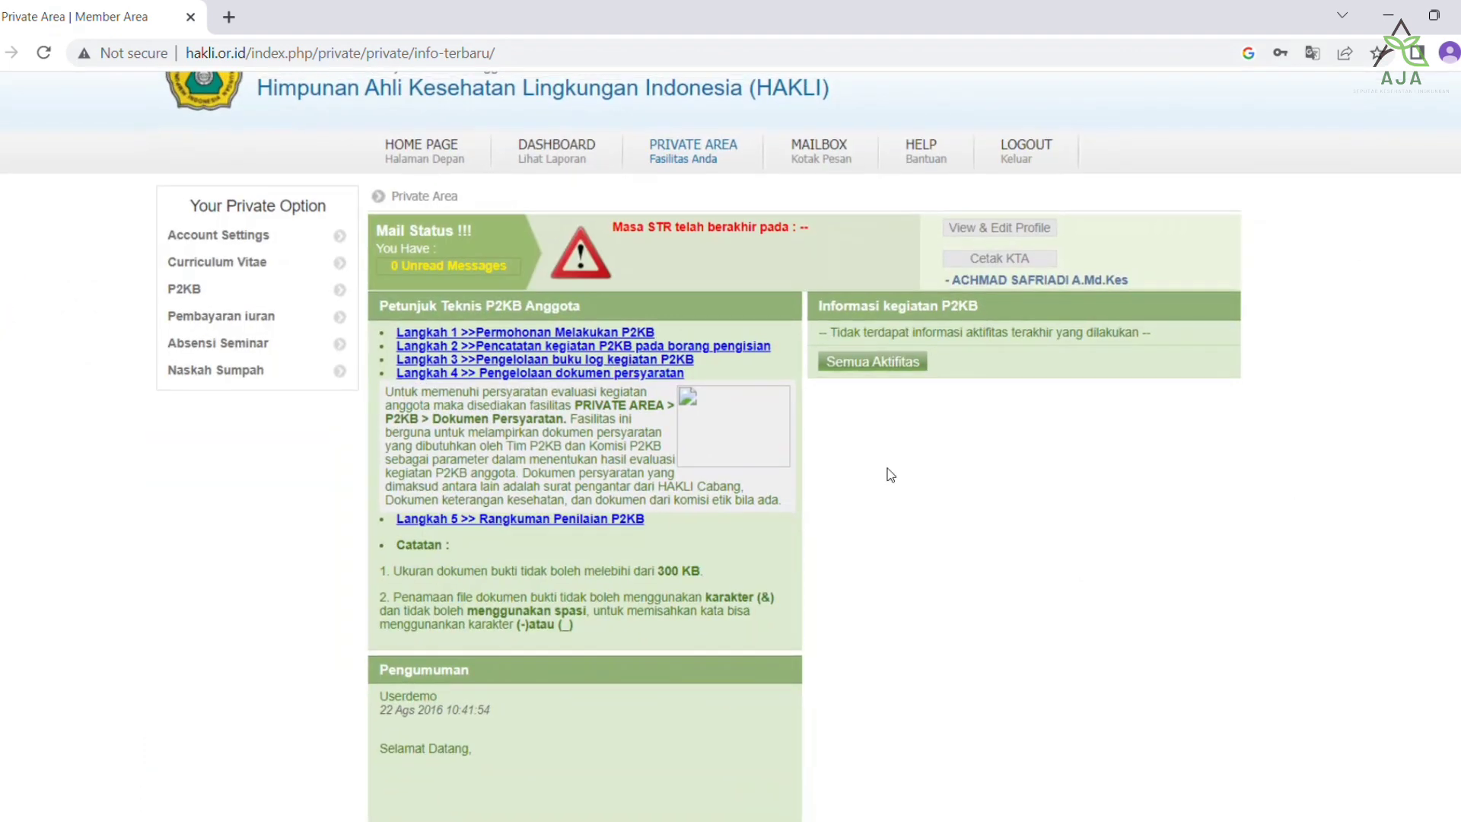
{"action": "scroll", "coordinate": [886, 473], "scroll_direction": "up", "scroll_amount": 3}
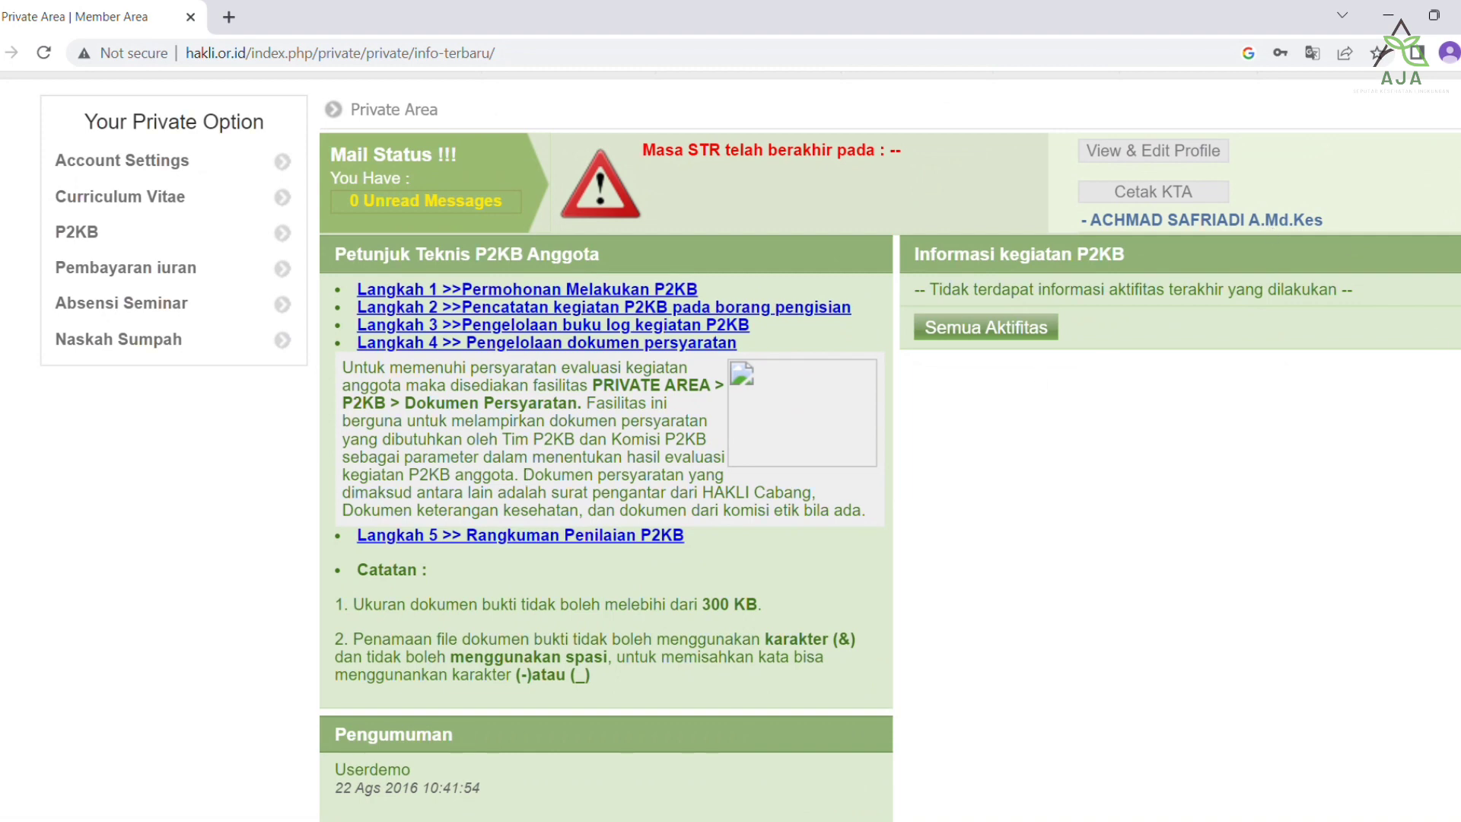
{"action": "scroll", "coordinate": [730, 426], "scroll_direction": "up", "scroll_amount": 3}
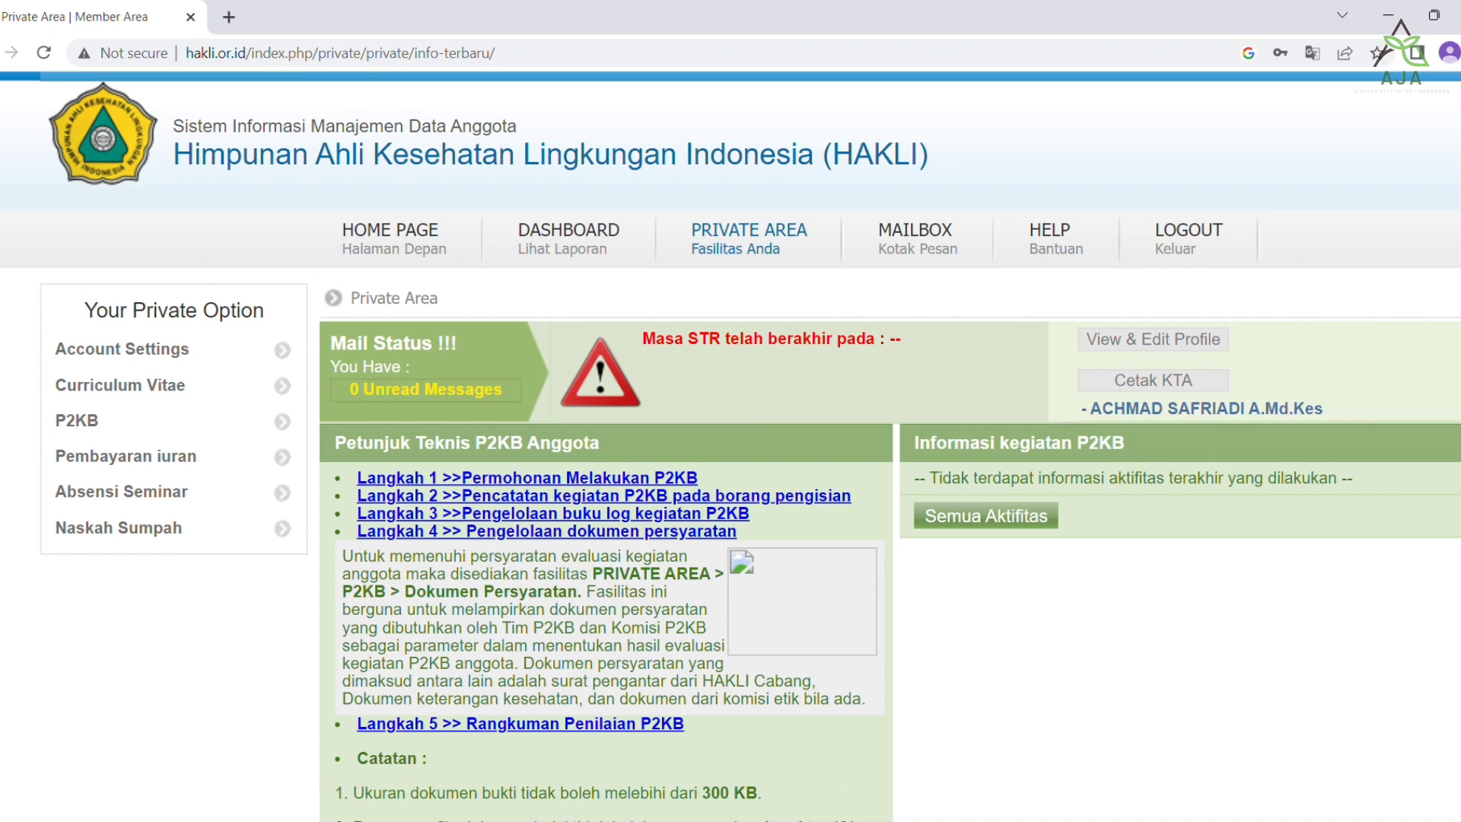
{"action": "left_click", "coordinate": [1146, 384]}
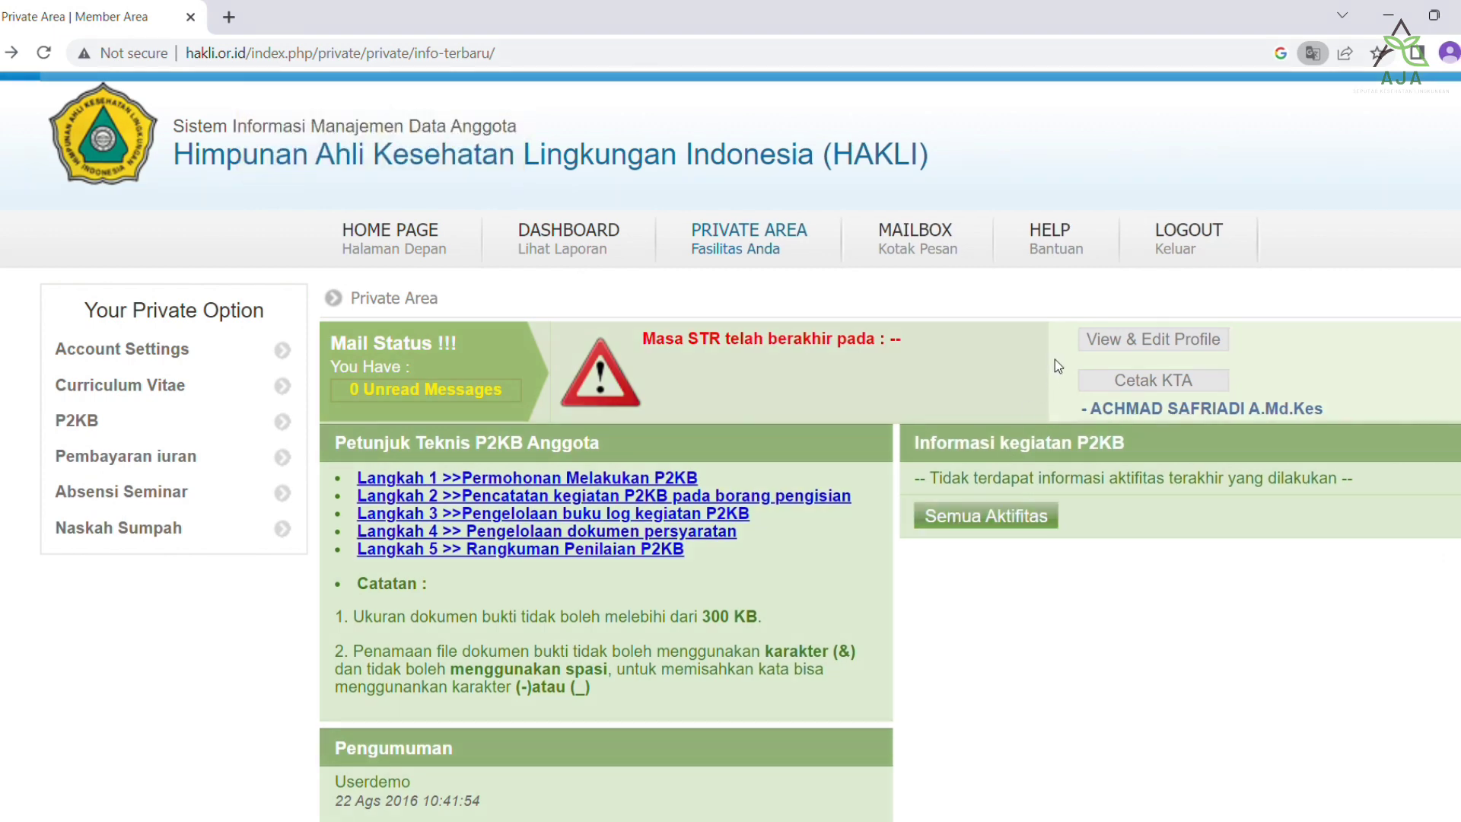
- In View & Edit Profile, replace the NIK's last digit and save with Simpan
{"action": "left_click", "coordinate": [1115, 342]}
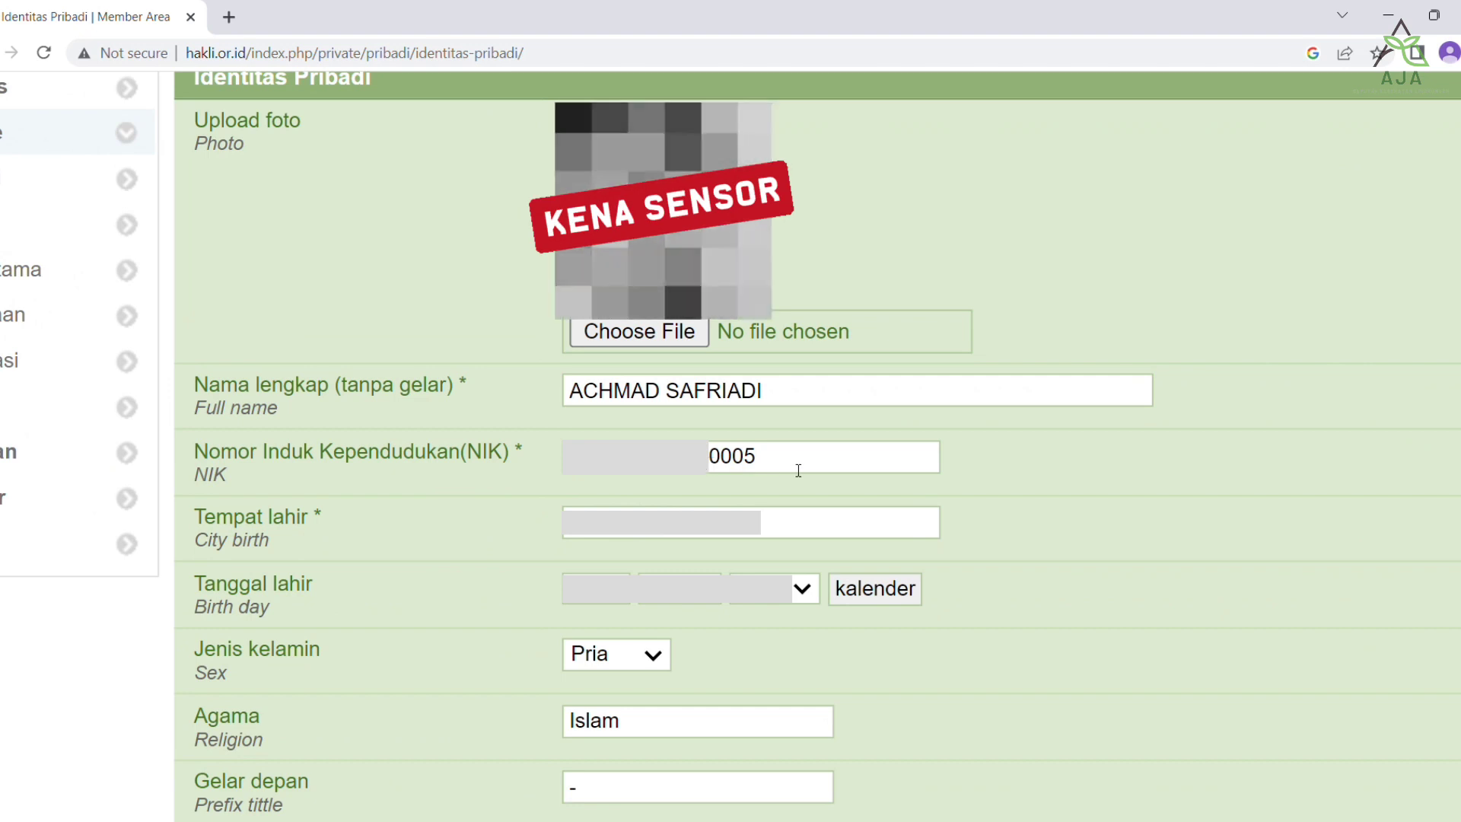
{"action": "left_click", "coordinate": [777, 460]}
{"action": "key", "text": "BackSpace"}
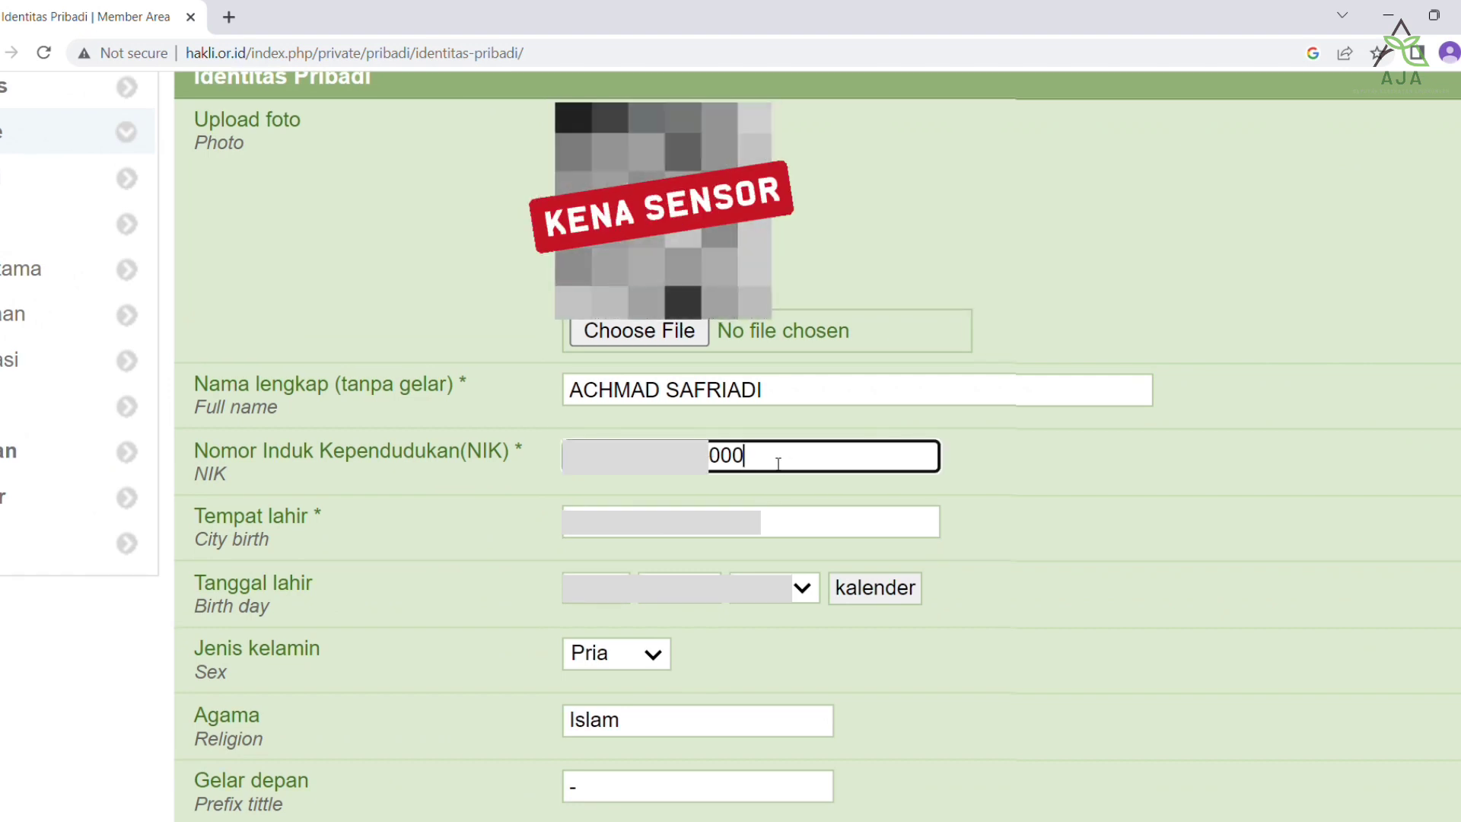
{"action": "type", "text": "2"}
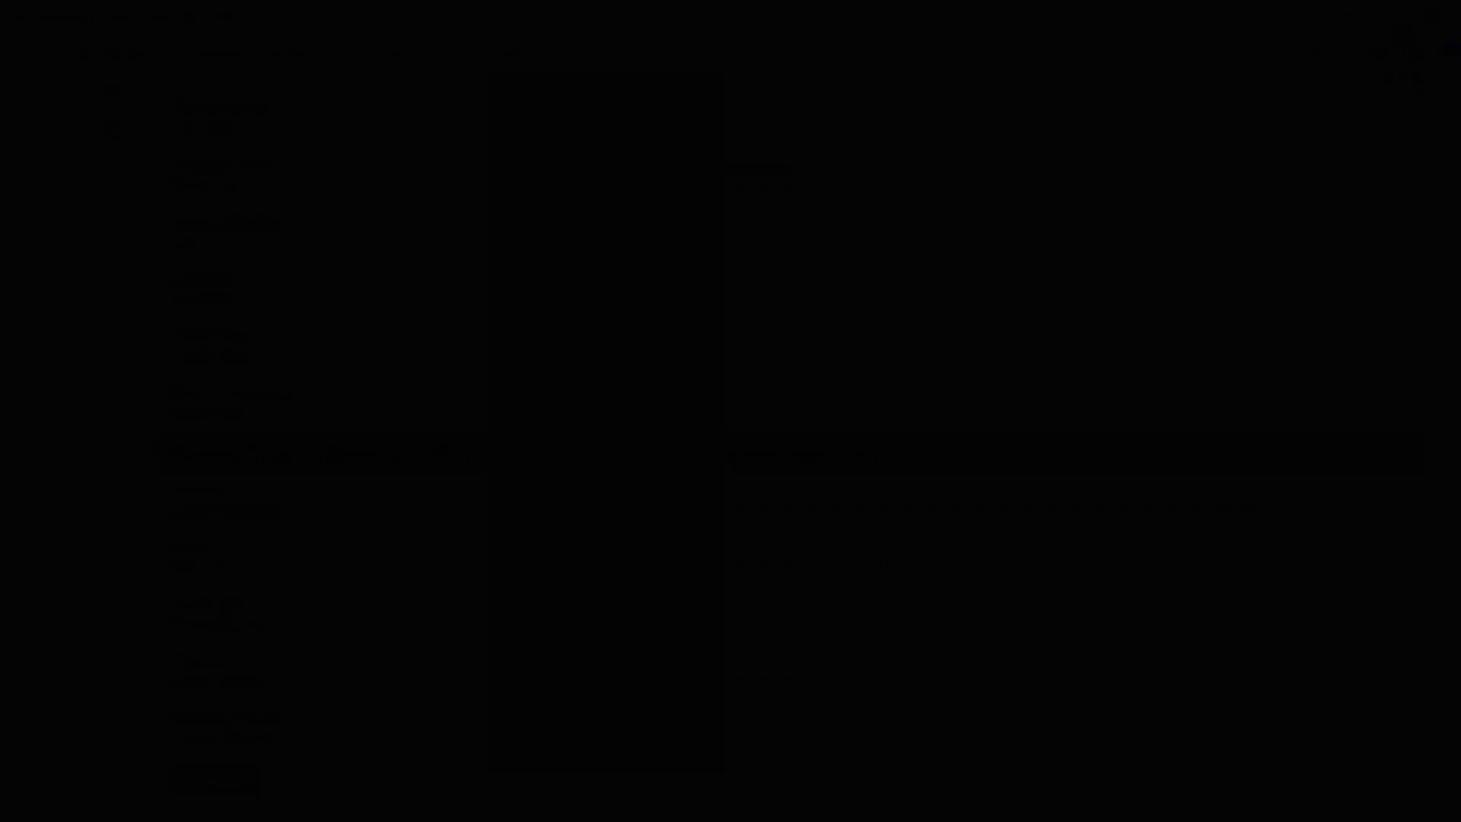
{"action": "left_click", "coordinate": [224, 791]}
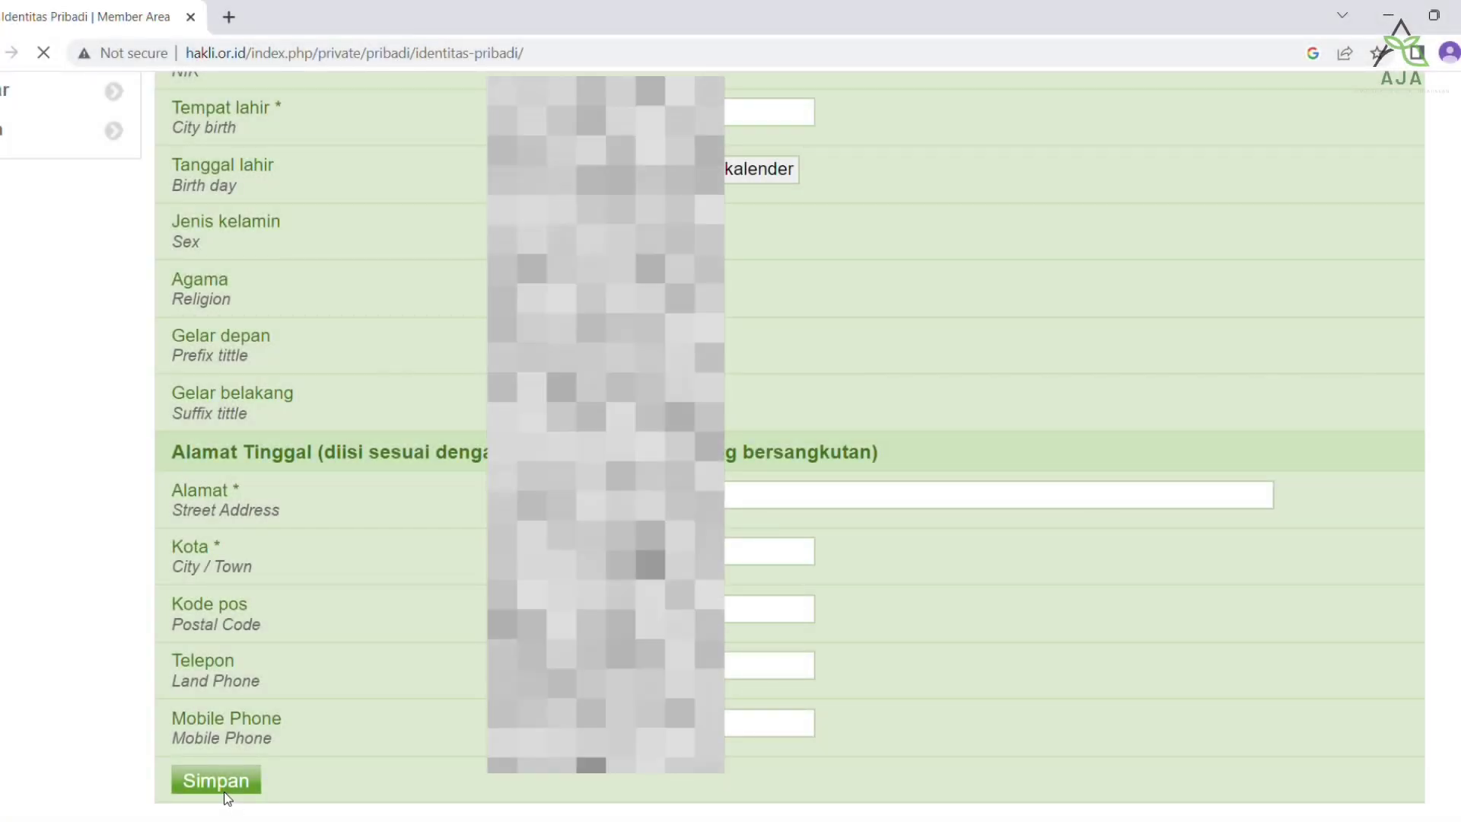